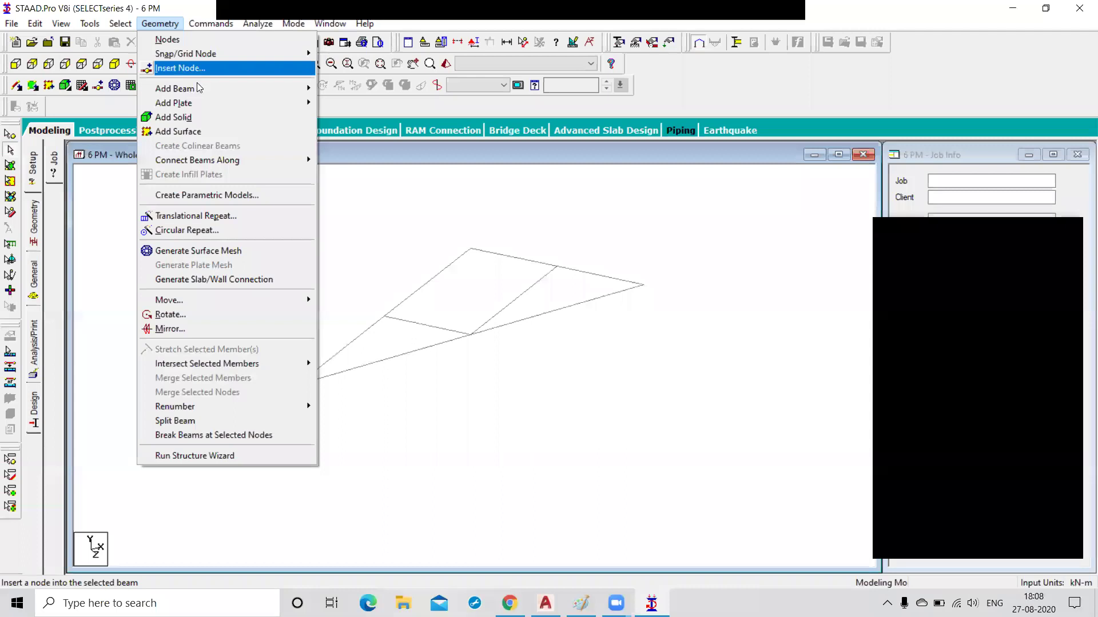
- Repeat the whole truss along the global Z direction with 5 steps at 5 m spacing using Translational Repeat
mouse_move(198, 87)
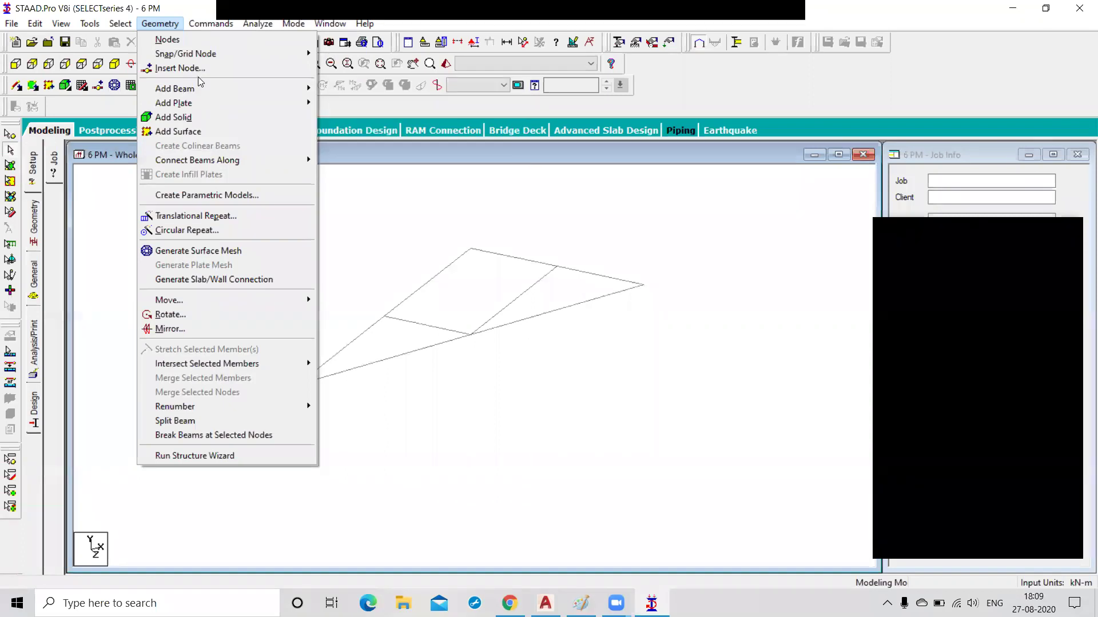
click(461, 220)
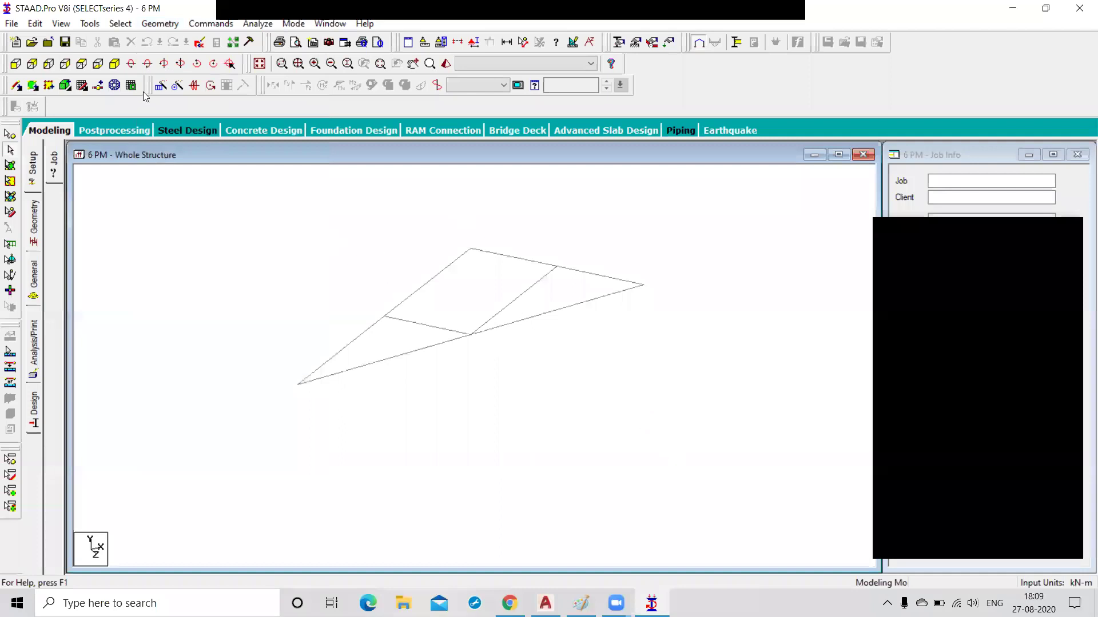
key(ctrl+a)
click(160, 89)
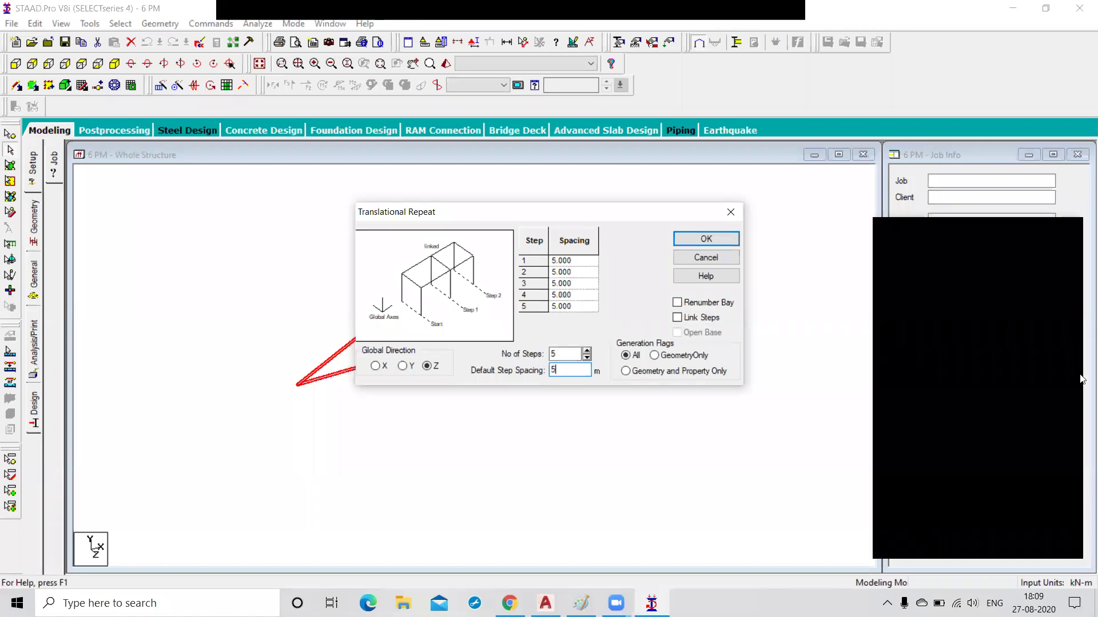
click(707, 239)
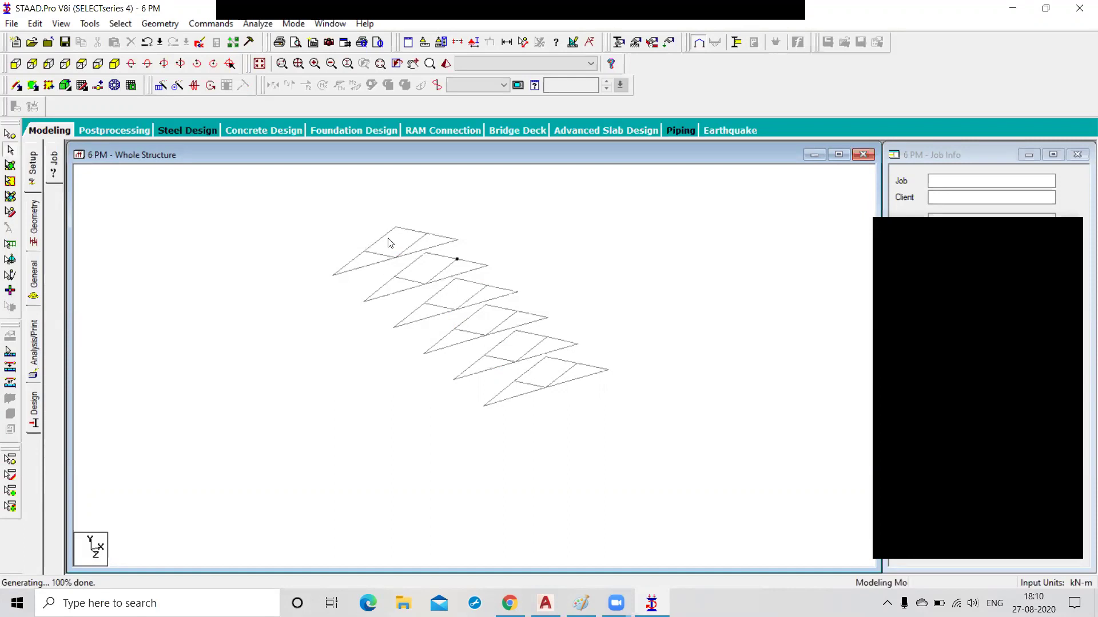
scroll(362, 247, up, 1)
scroll(361, 247, up, 1)
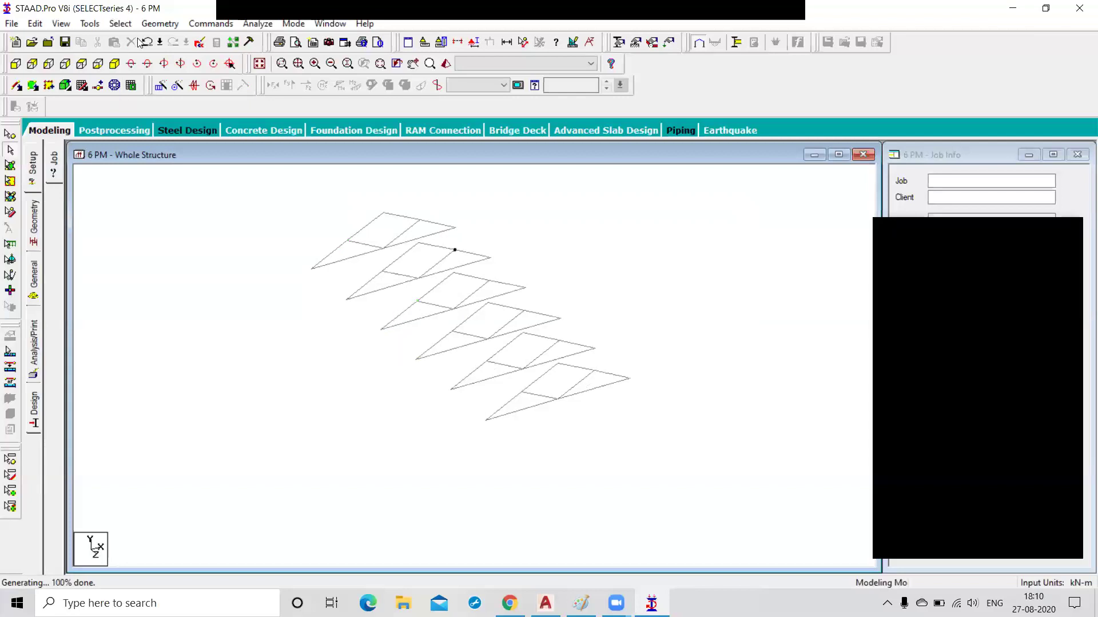
click(16, 64)
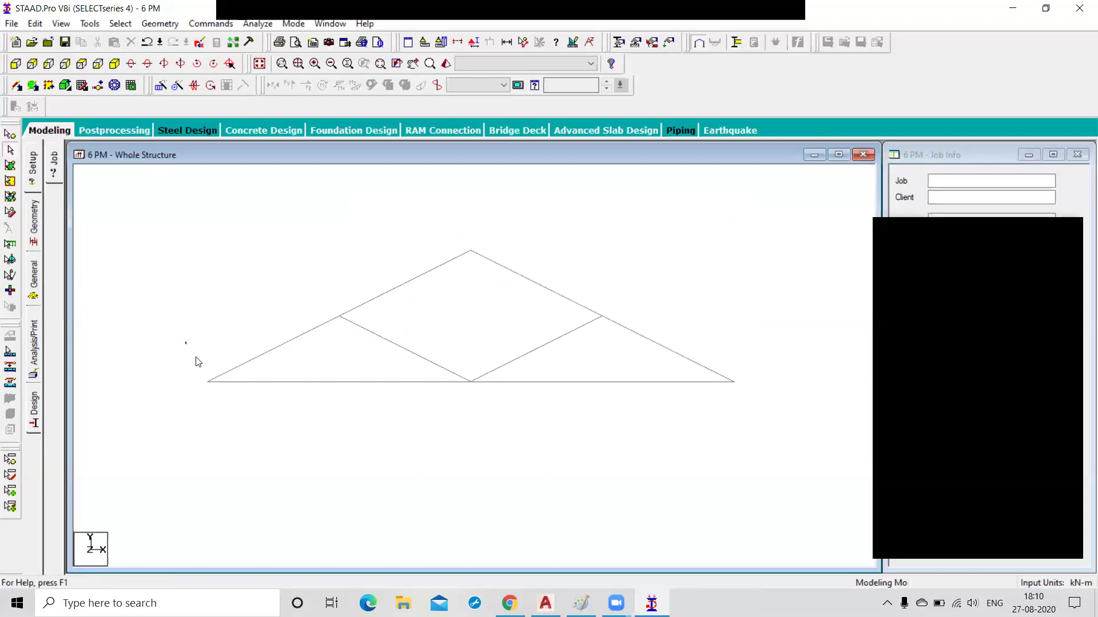
drag(197, 348, 241, 399)
drag(181, 358, 223, 424)
drag(309, 295, 366, 335)
drag(446, 227, 495, 276)
click(115, 63)
drag(274, 257, 333, 311)
drag(297, 230, 333, 292)
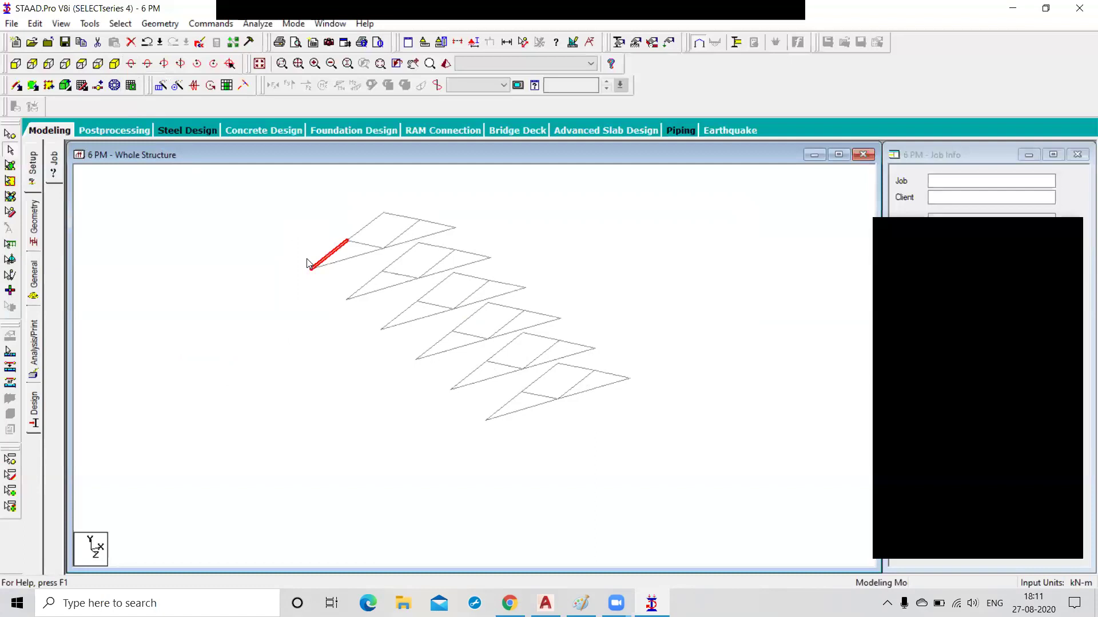
click(244, 247)
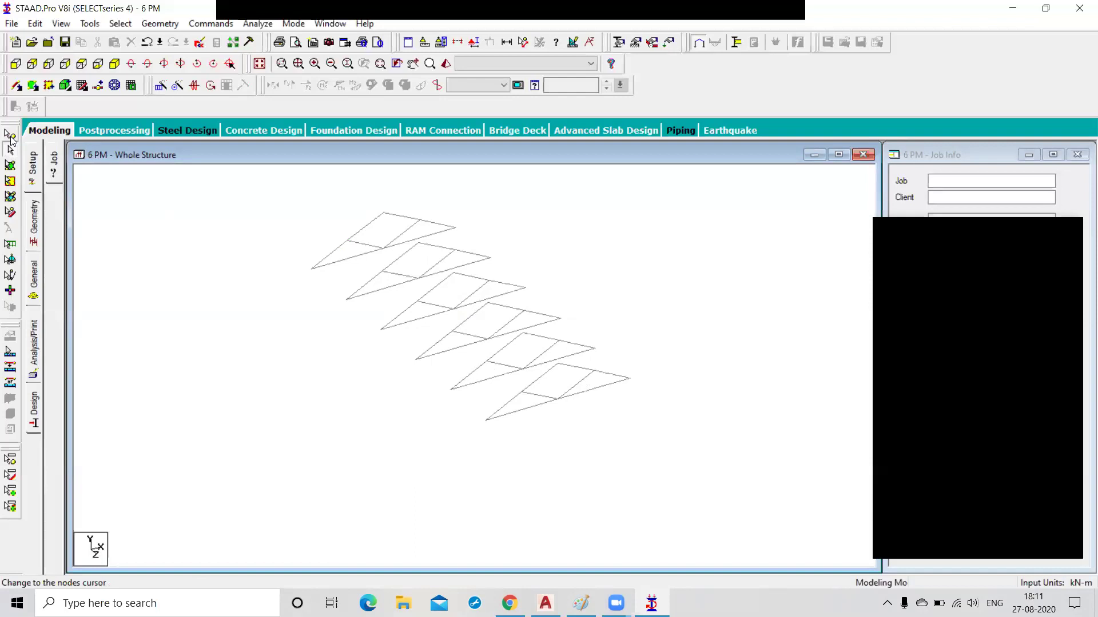
- Select the support, mid-rafter and ridge nodes of all trusses with the nodes cursor in the front view
click(10, 139)
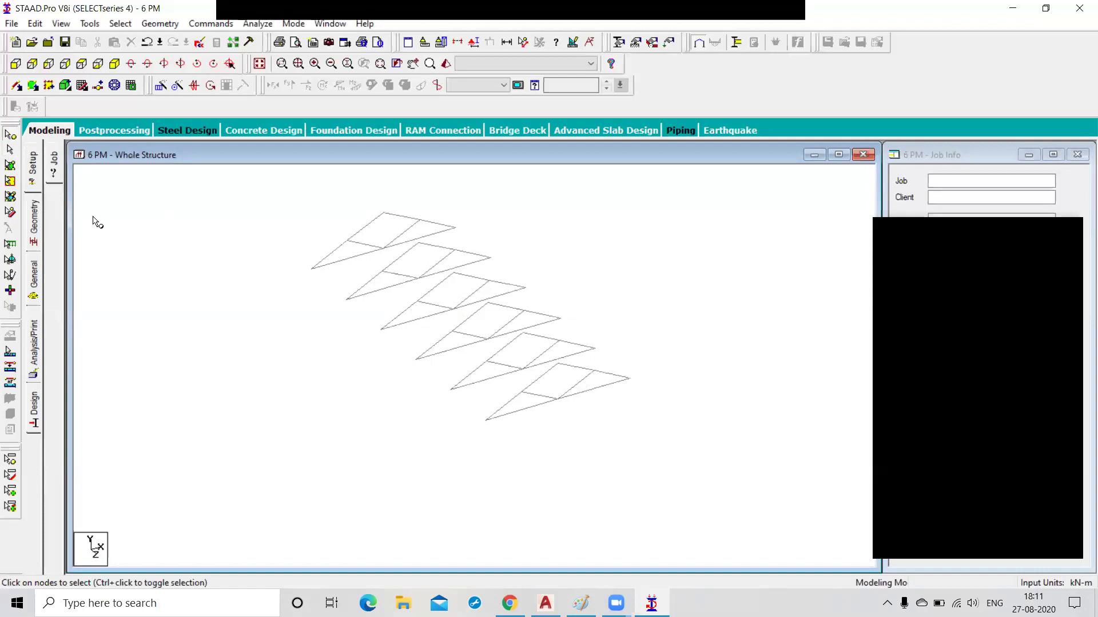
click(311, 270)
click(346, 300)
click(381, 330)
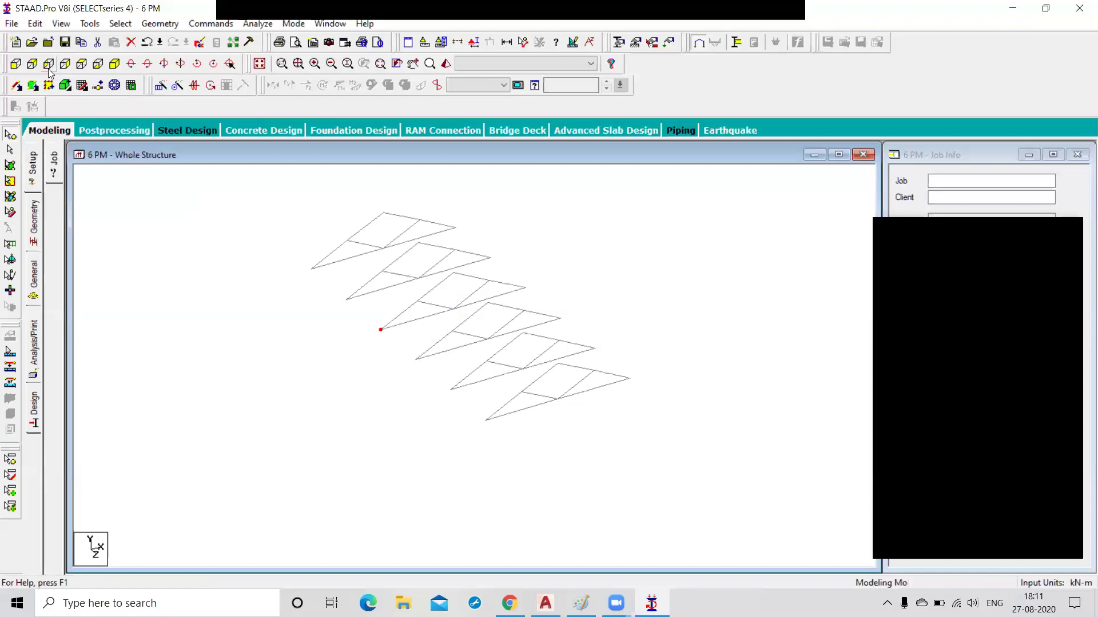
click(17, 65)
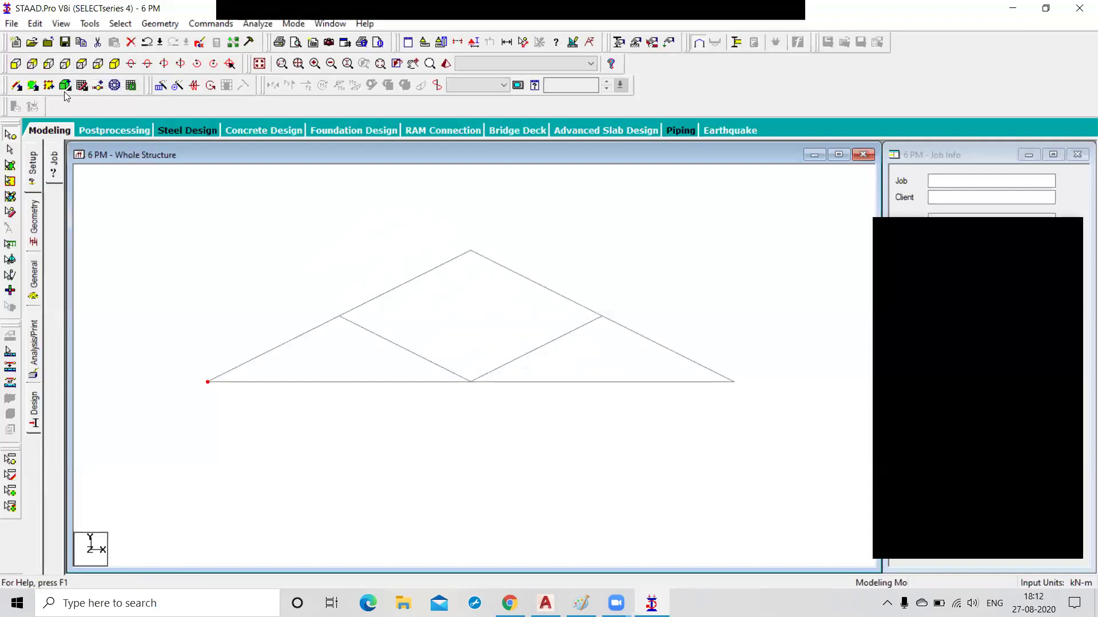
click(181, 343)
drag(190, 363, 224, 401)
ctrl+drag(311, 296, 347, 324)
ctrl+drag(439, 238, 492, 268)
ctrl+click(605, 317)
ctrl+drag(708, 343, 757, 400)
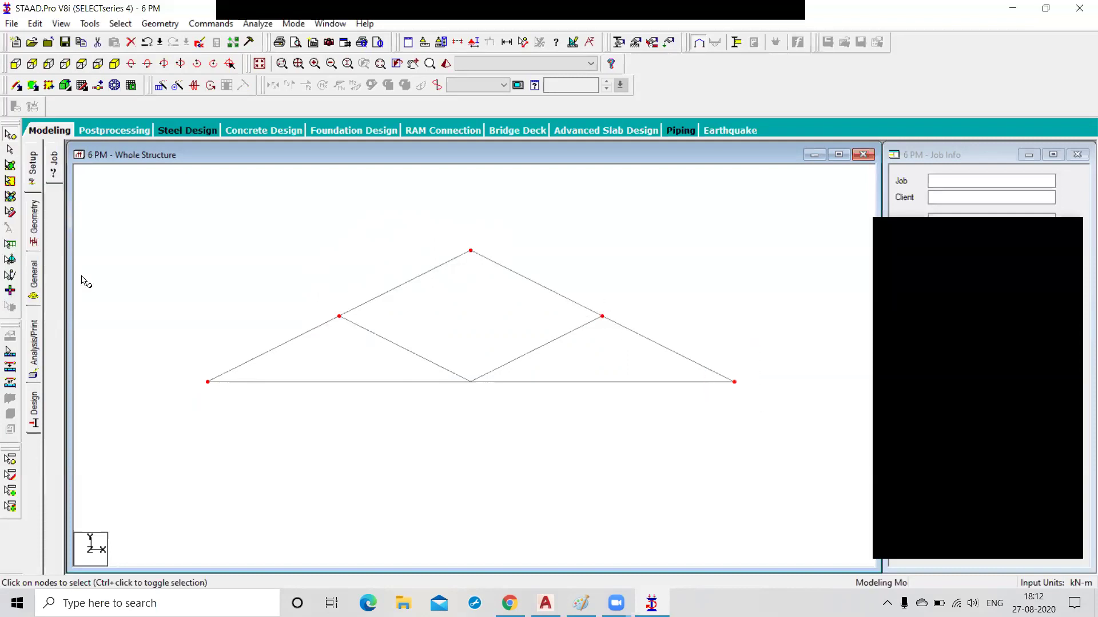
click(114, 64)
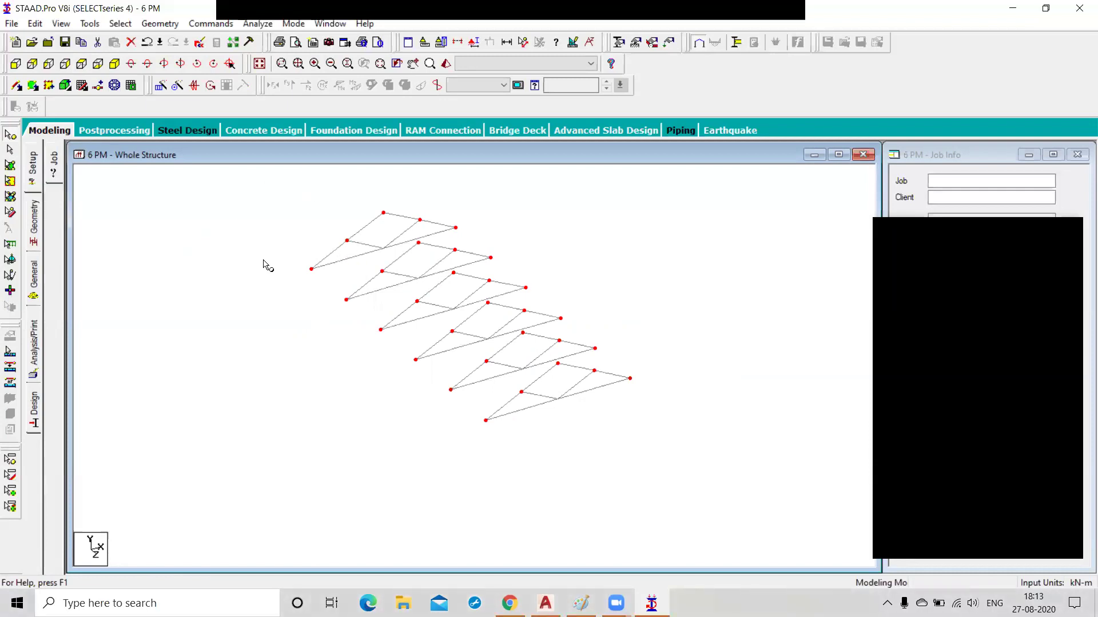
- Accept the auto save request and save the modified structure under its current file
click(161, 24)
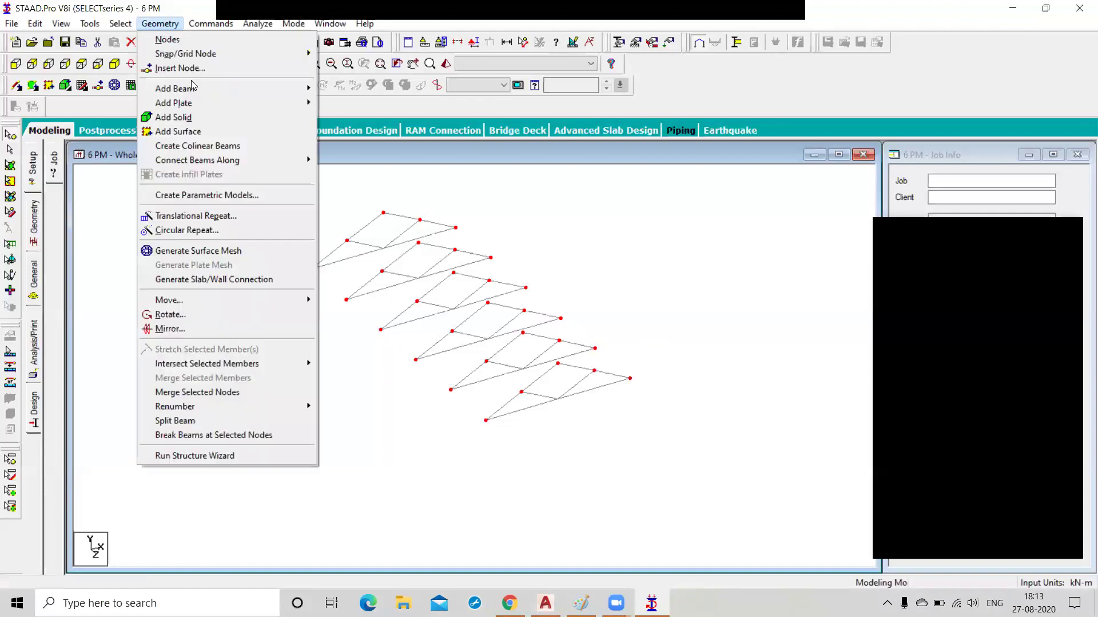
mouse_move(217, 165)
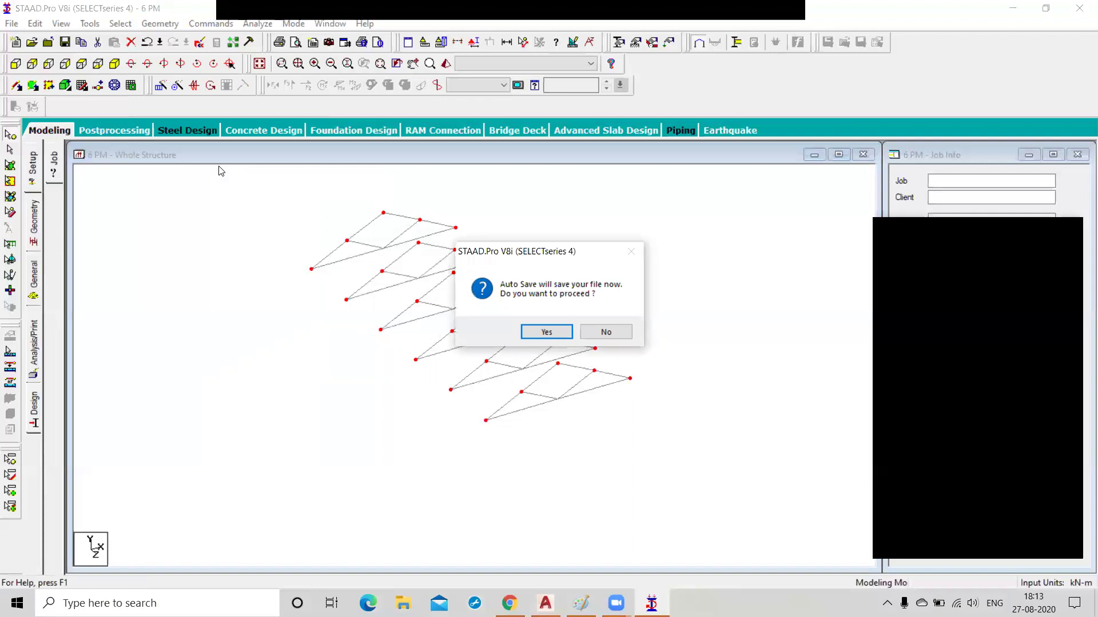
click(540, 335)
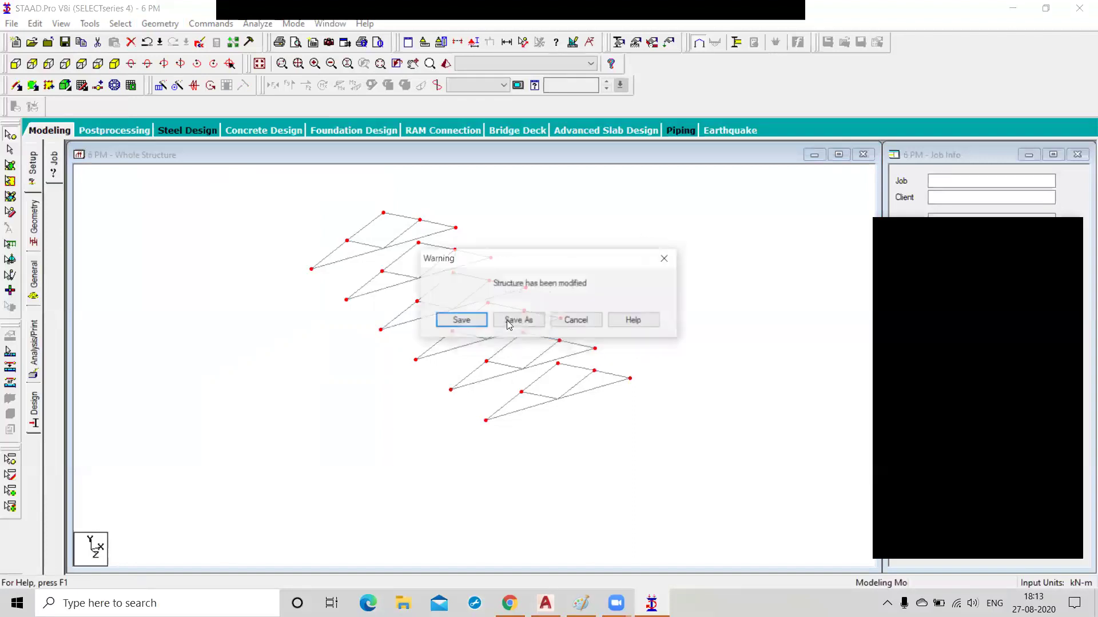
click(470, 323)
- Connect the selected truss nodes with beams along the Z axis
click(172, 25)
mouse_move(255, 160)
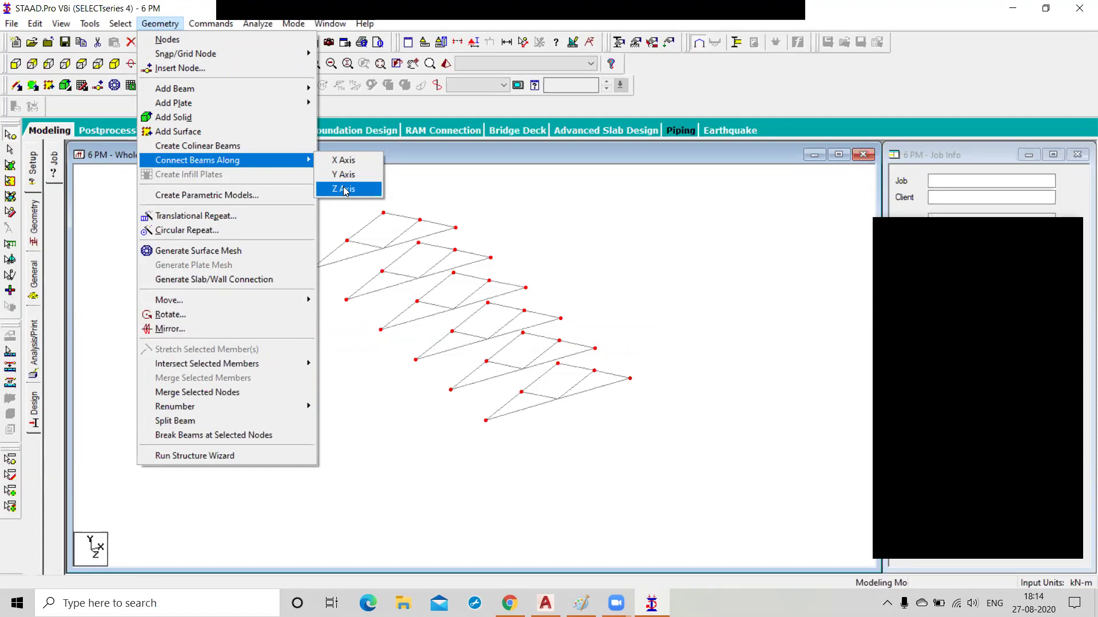
click(344, 189)
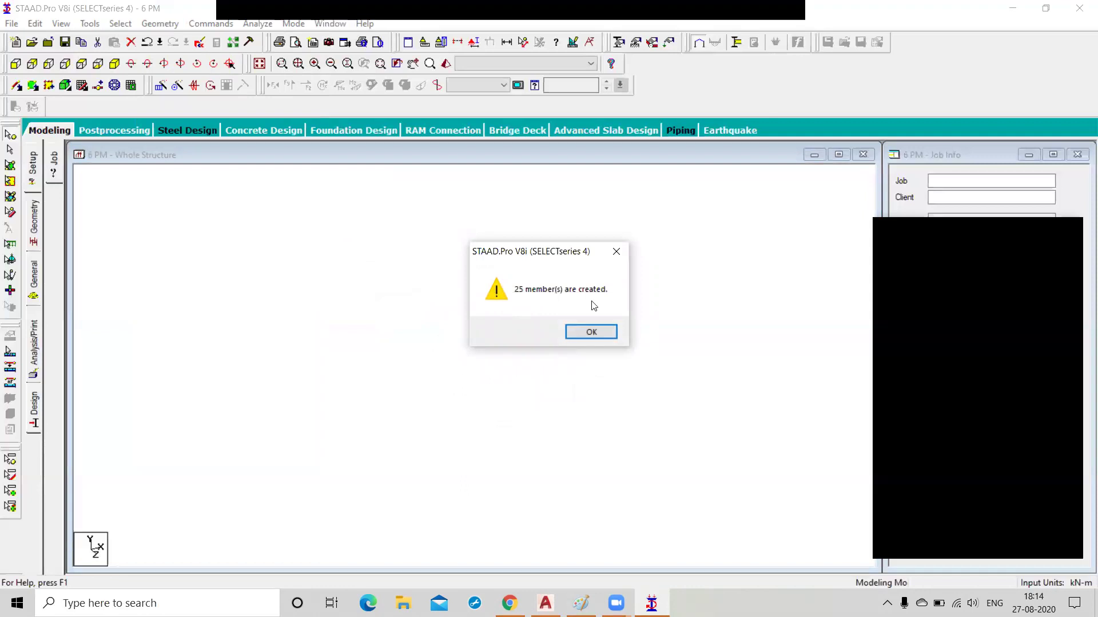
click(590, 332)
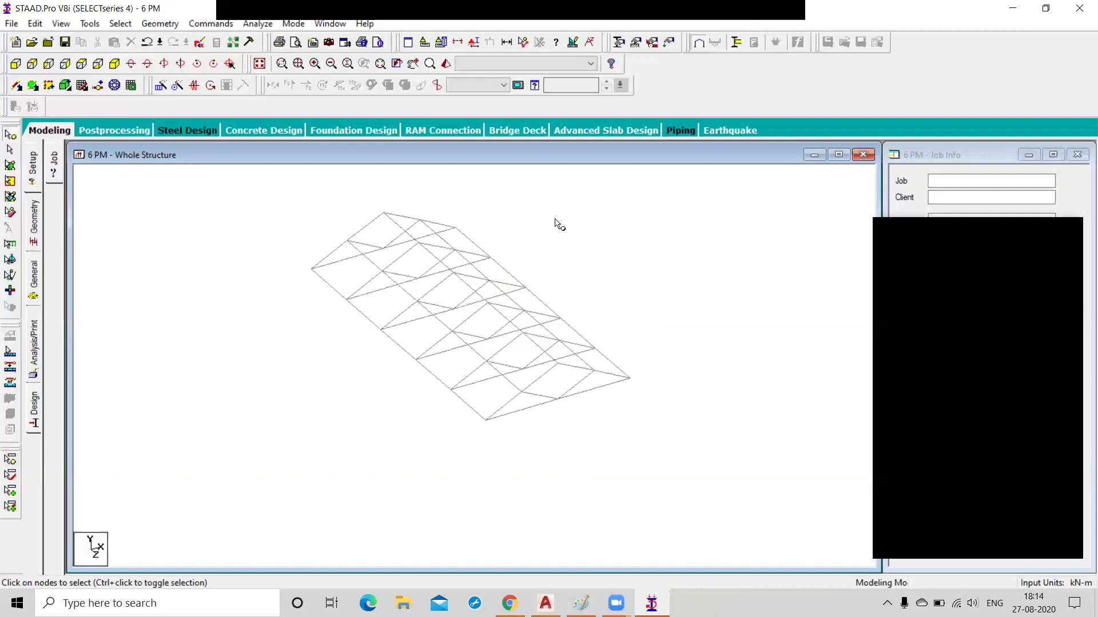
- Undo all the beams connecting the trusses along the Z axis
key(ctrl+z)
key(Escape)
key(ctrl+z)
key(ctrl+z)
key(ctrl+z)
key(ctrl+z)
key(ctrl+z)
key(ctrl+z)
key(ctrl+z)
key(ctrl+z)
key(ctrl+z)
key(ctrl+z)
key(ctrl+z)
key(ctrl+z)
key(ctrl+z)
key(ctrl+z)
key(ctrl+z)
key(ctrl+z)
key(ctrl+z)
key(ctrl+z)
key(ctrl+z)
key(ctrl+z)
key(ctrl+z)
key(ctrl+z)
key(ctrl+z)
key(ctrl+z)
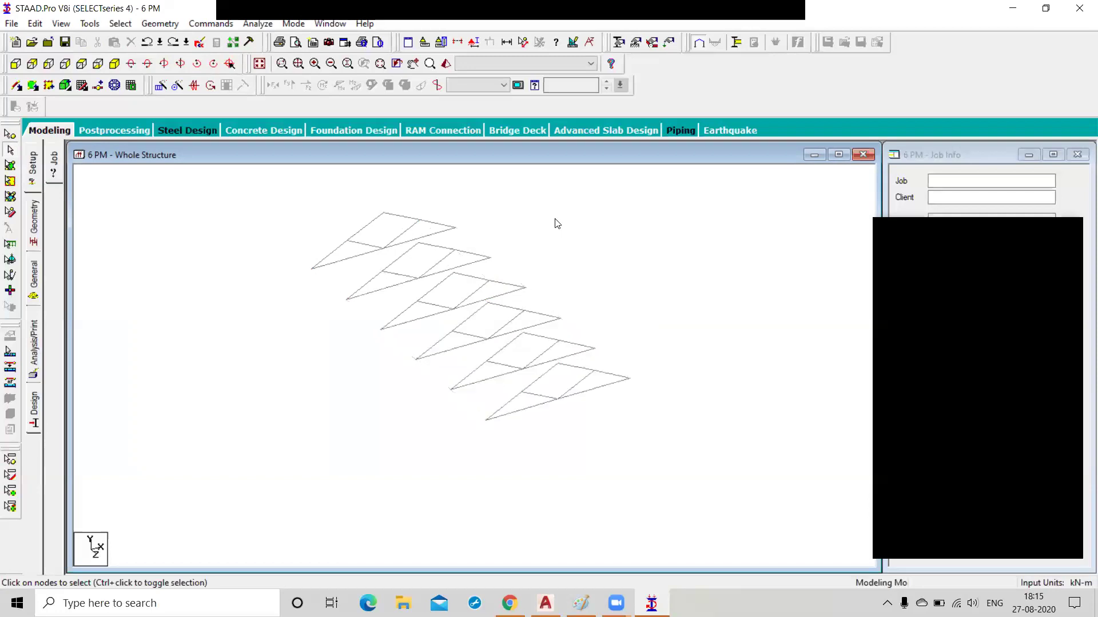
- Select only the two support nodes and the ridge node of every truss with the nodes cursor in the front view
scroll(336, 206, up, 1)
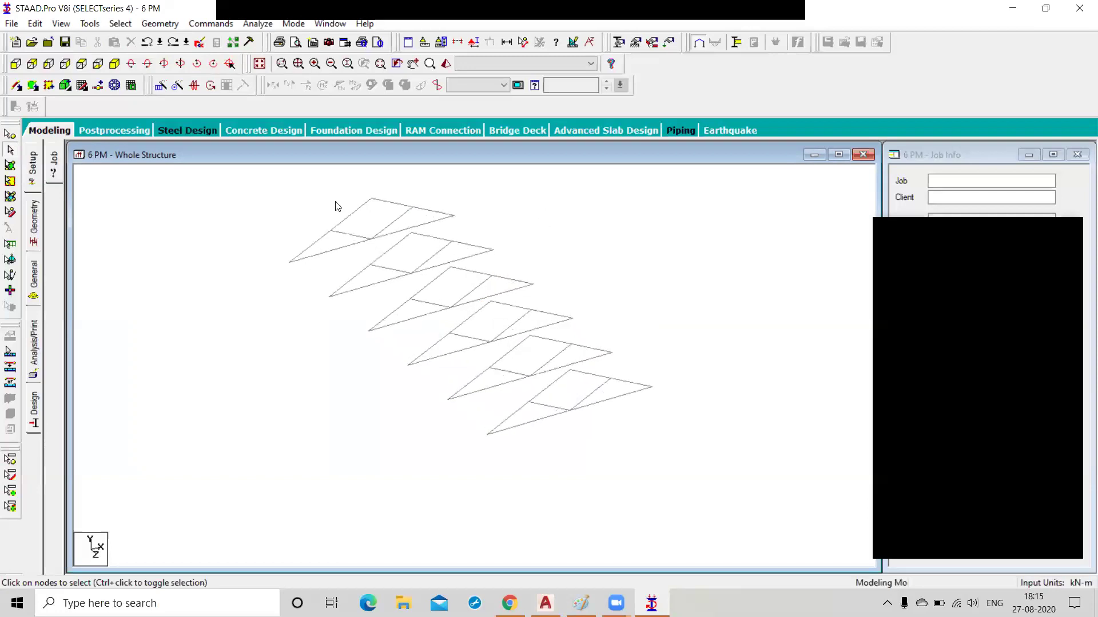
click(15, 63)
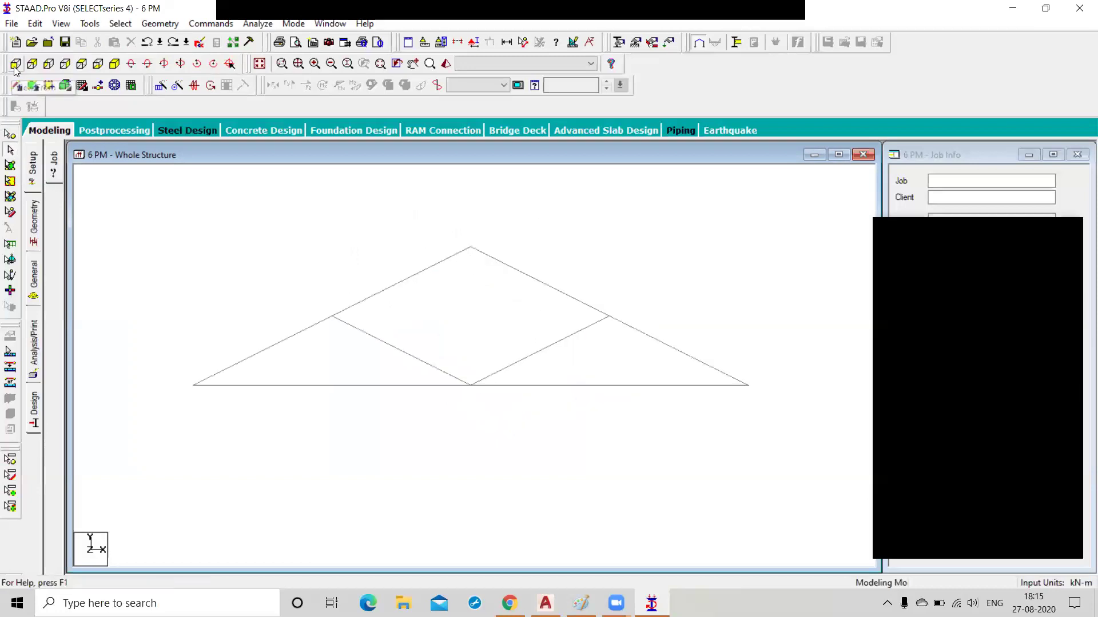
drag(155, 347, 218, 430)
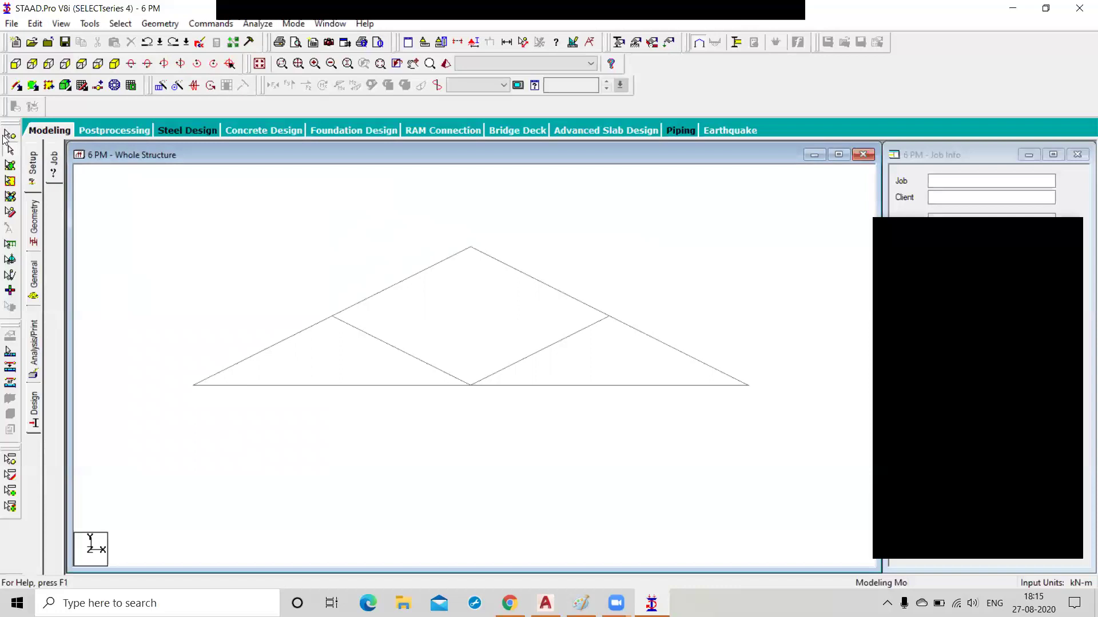
click(9, 135)
drag(180, 360, 215, 412)
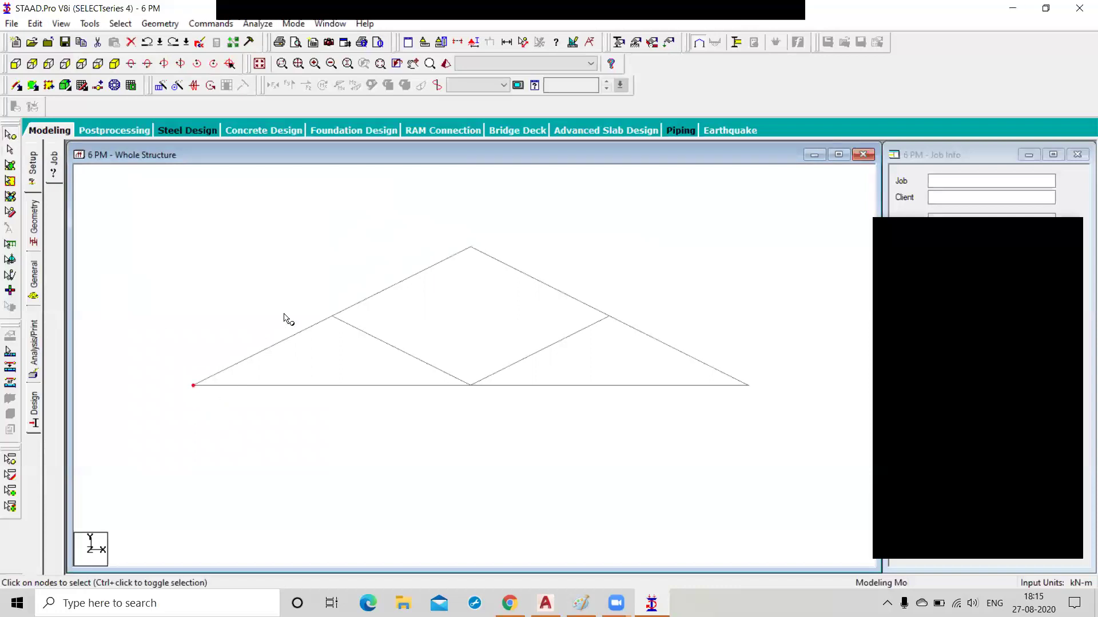
ctrl+drag(371, 335, 372, 342)
click(307, 294)
drag(167, 360, 220, 414)
ctrl+drag(436, 235, 517, 273)
ctrl+drag(735, 353, 781, 416)
click(115, 64)
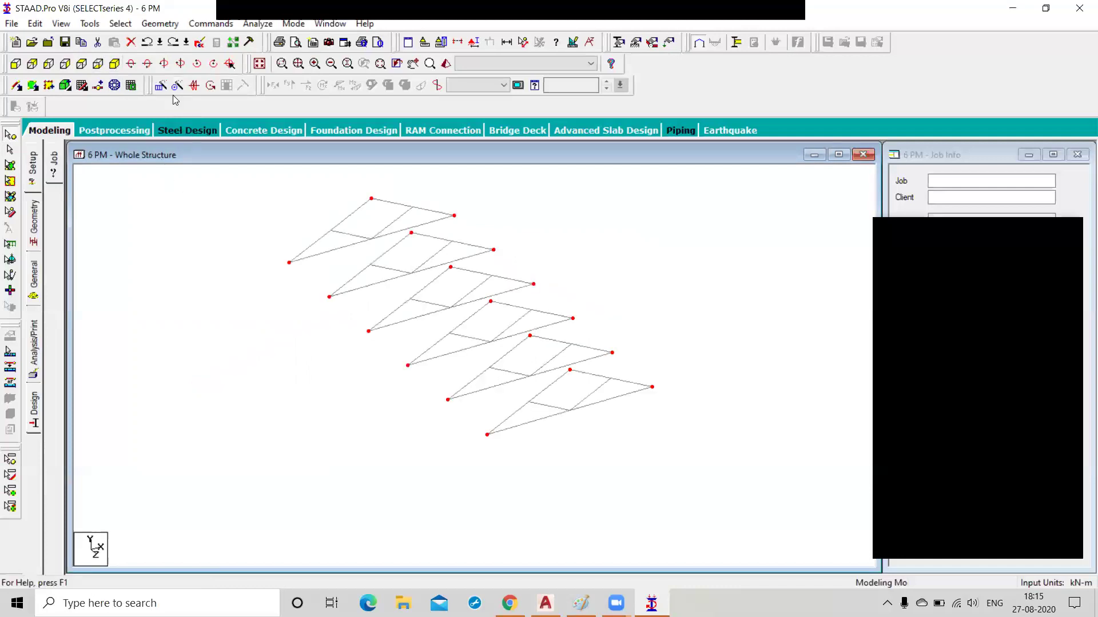
- Create colinear beams through the selected support and ridge nodes
click(166, 23)
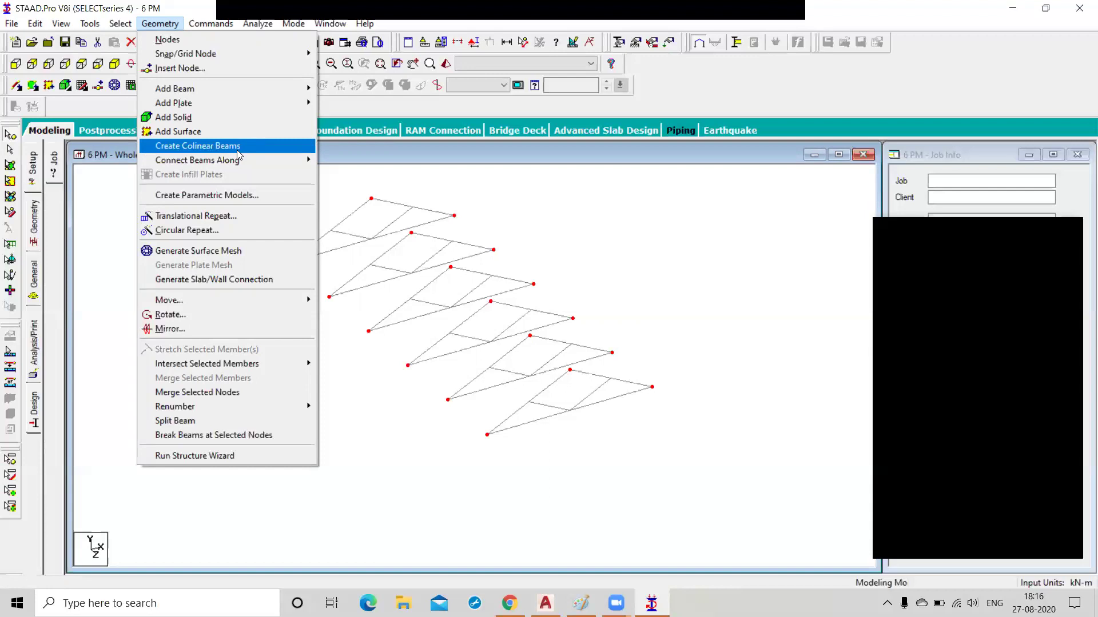
click(273, 144)
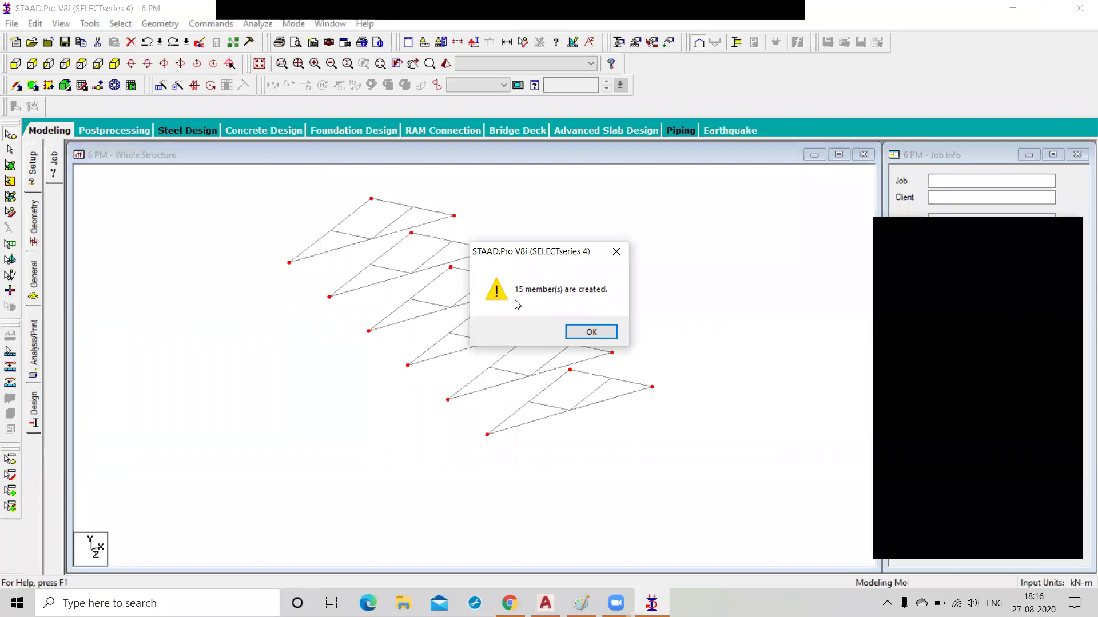
click(591, 332)
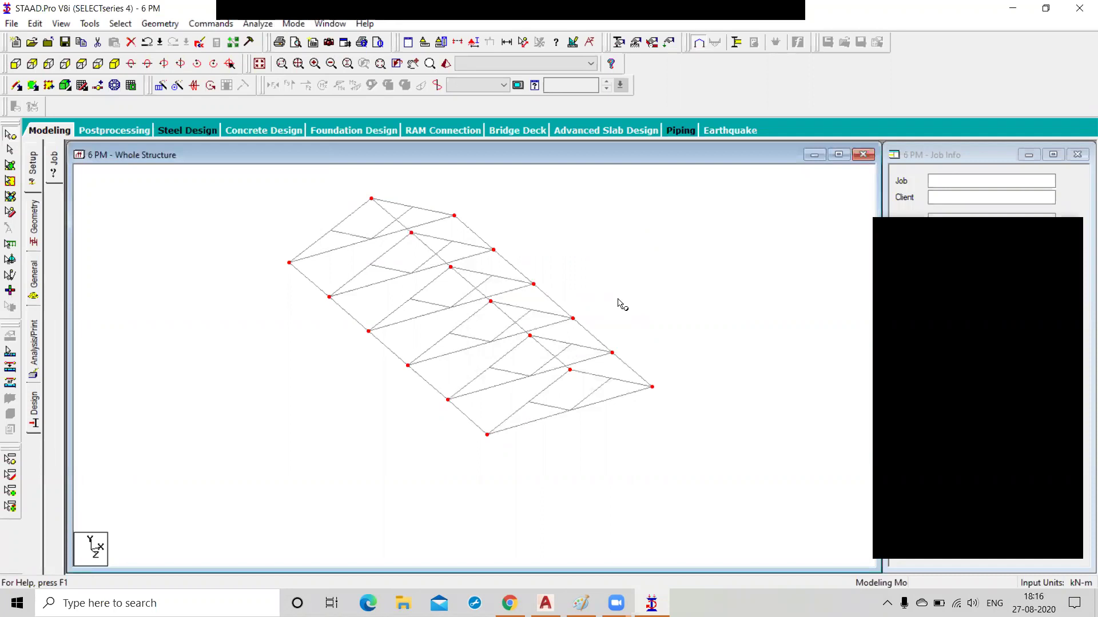
- Undo the colinear beams linking the support and ridge nodes
key(ctrl+z)
key(ctrl+z)
key(ctrl+z)
key(ctrl+z)
key(ctrl+z)
key(ctrl+z)
key(ctrl+z)
key(ctrl+z)
key(ctrl+z)
key(ctrl+z)
key(ctrl+z)
key(ctrl+z)
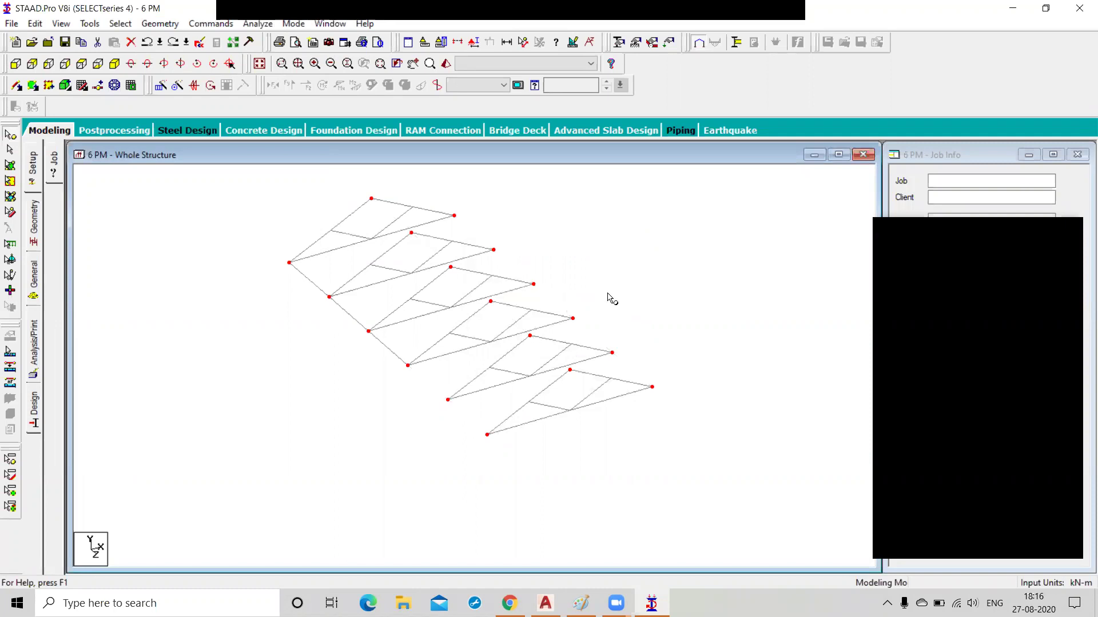
- Add the mid-rafter nodes of all trusses to the selection and create colinear beams between all selected nodes
click(17, 64)
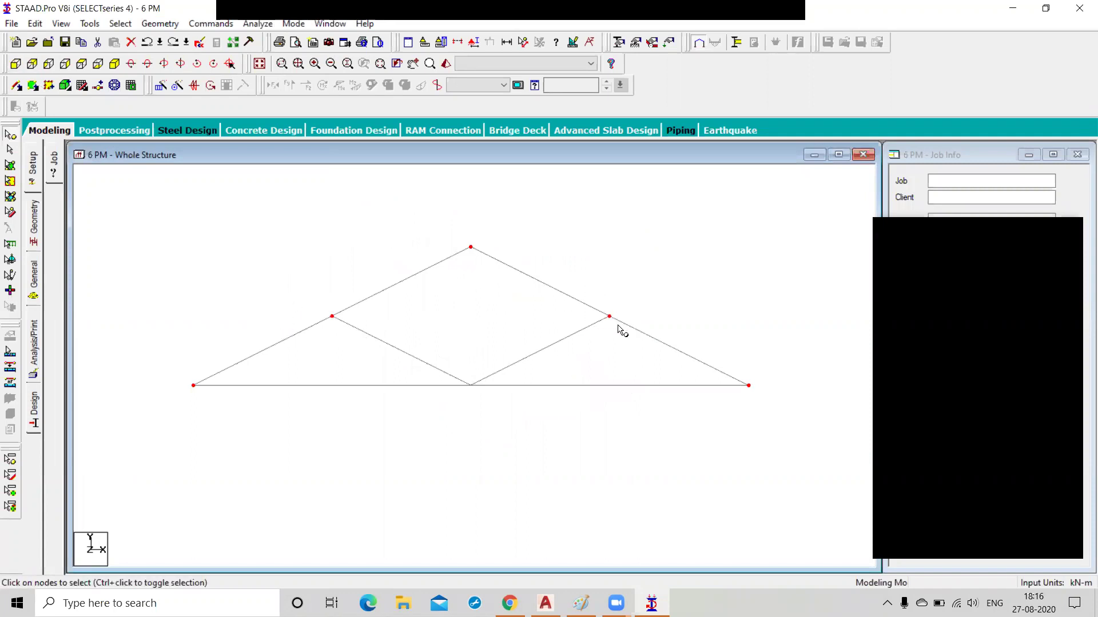
click(114, 60)
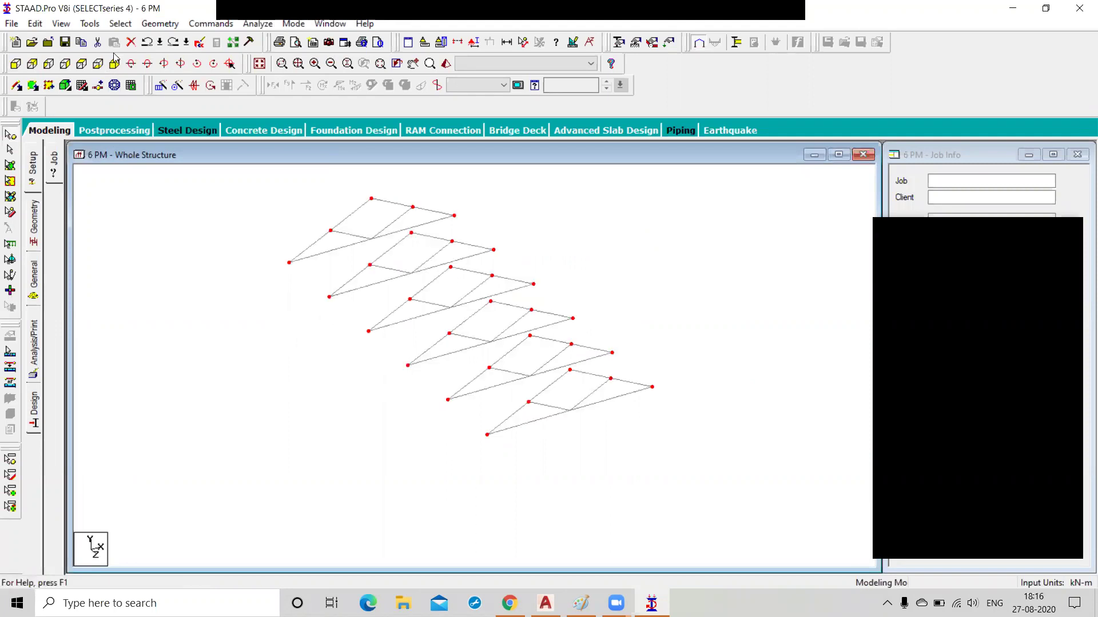
click(172, 28)
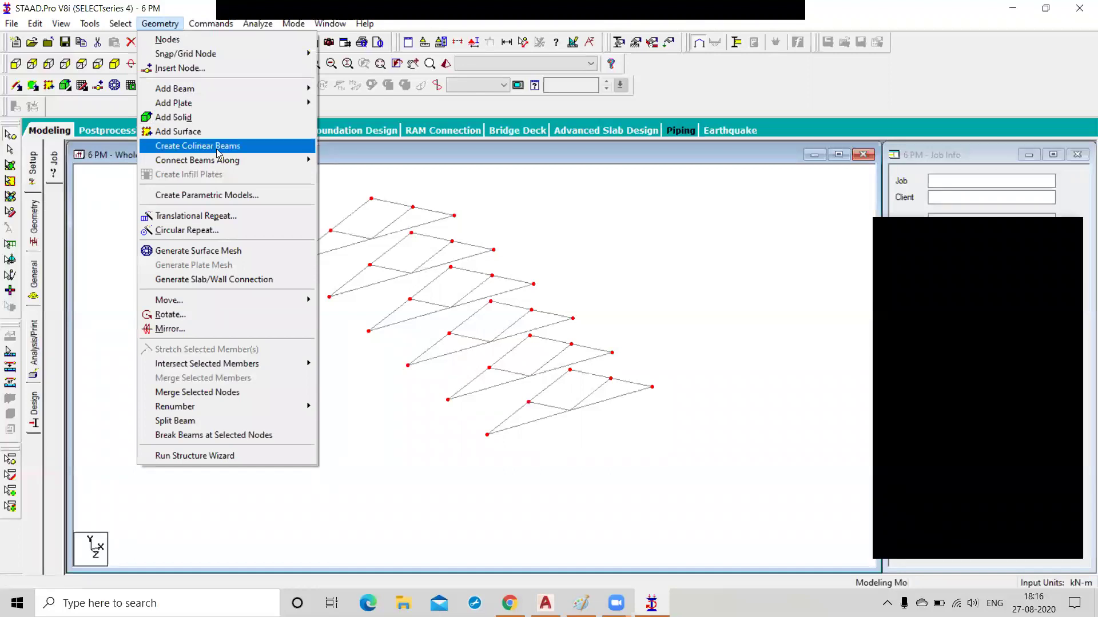
click(197, 147)
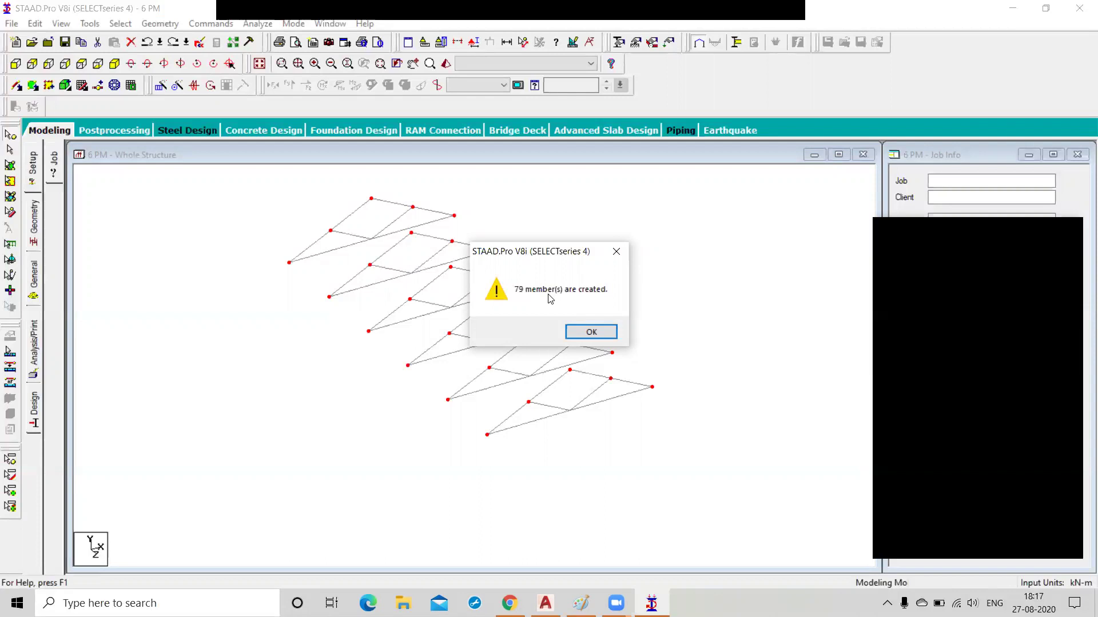
click(592, 332)
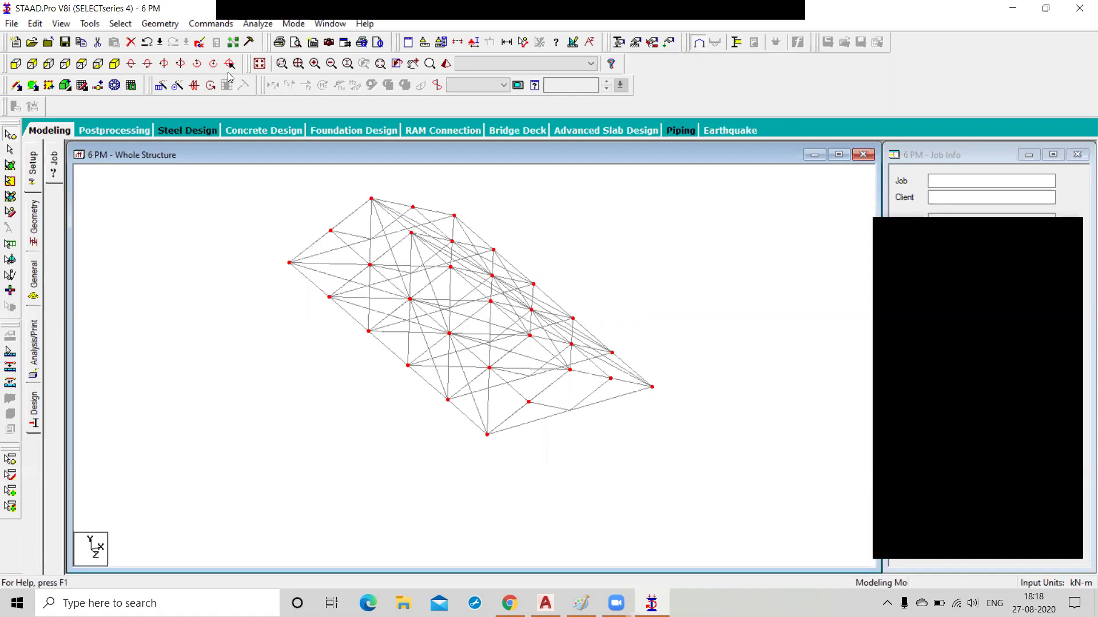
- Undo all the colinear beams until only the separate repeated trusses are left, saving the modified structure when asked
click(159, 24)
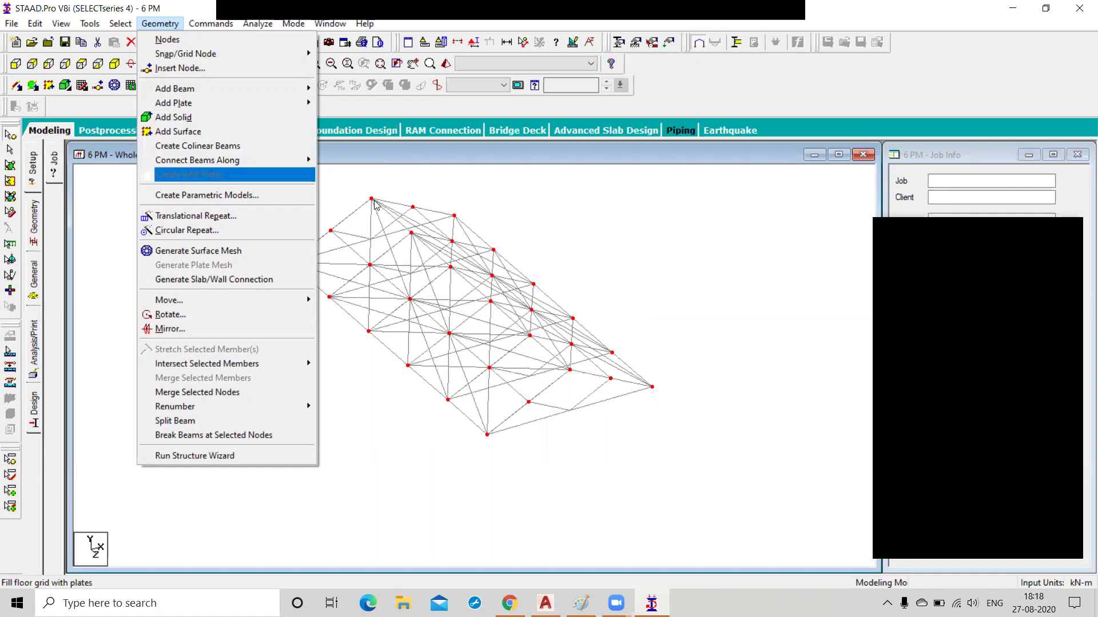
click(536, 242)
key(ctrl+z)
key(ctrl+z)
key(ctrl+z)
key(ctrl+z)
key(ctrl+z)
key(ctrl+z)
key(ctrl+z)
key(ctrl+z)
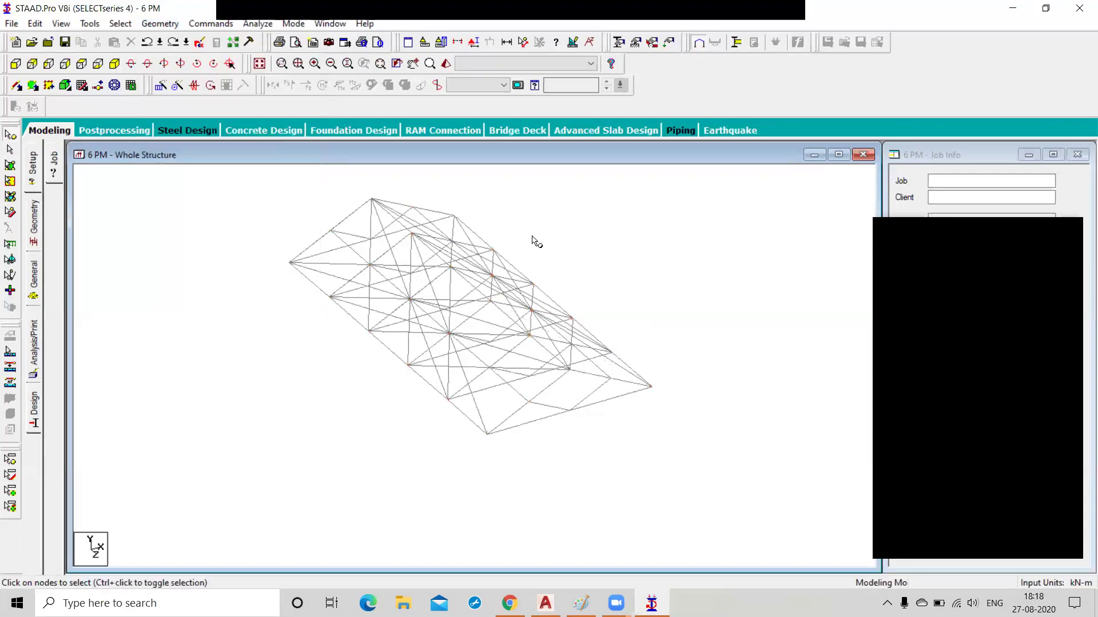
key(ctrl+z)
key(ctrl+z)
key(ctrl+z)
key(ctrl+z)
key(ctrl+z)
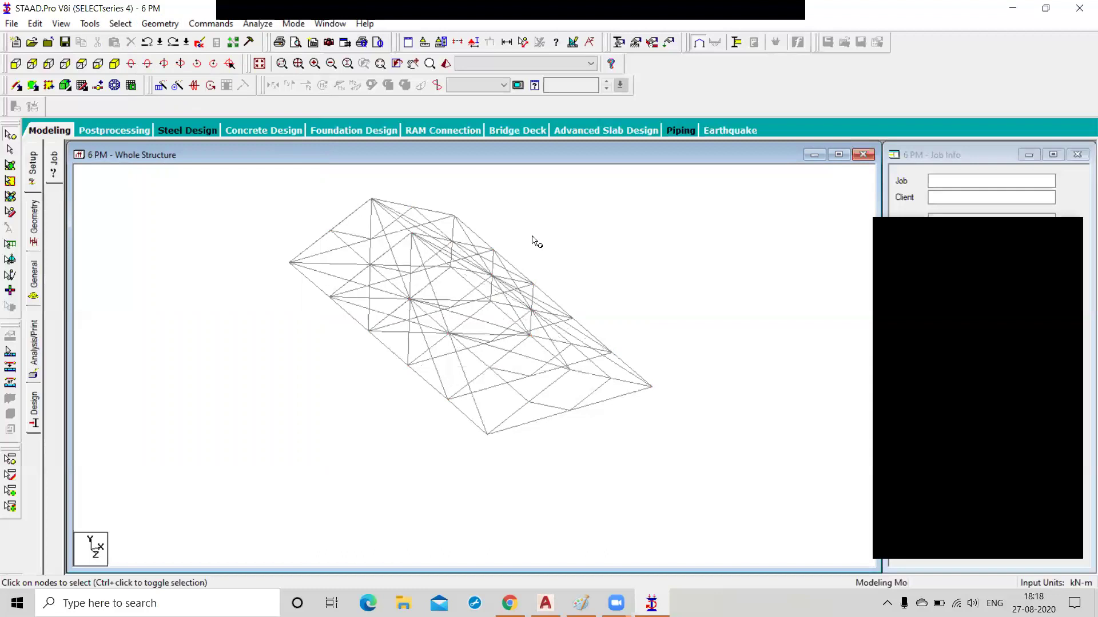
key(ctrl+z)
key(ctrl+z)
key(ctrl+z)
key(ctrl+z)
key(ctrl+z)
key(ctrl+z)
key(ctrl+z)
key(ctrl+z)
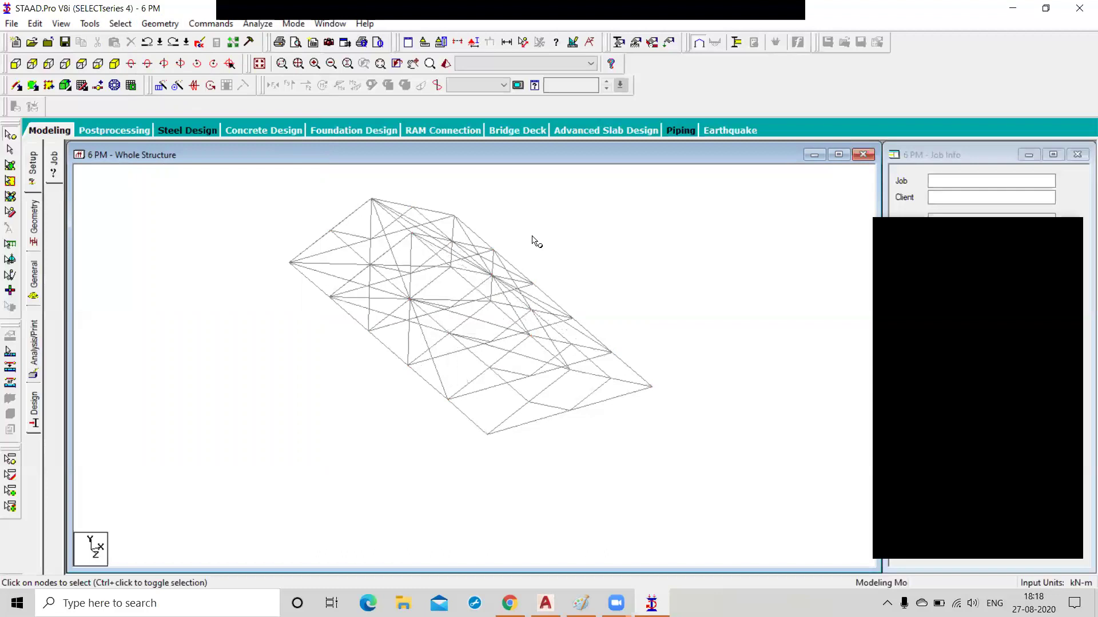
key(ctrl+z)
key(ctrl+z)
key(ctrl+z)
key(ctrl+z)
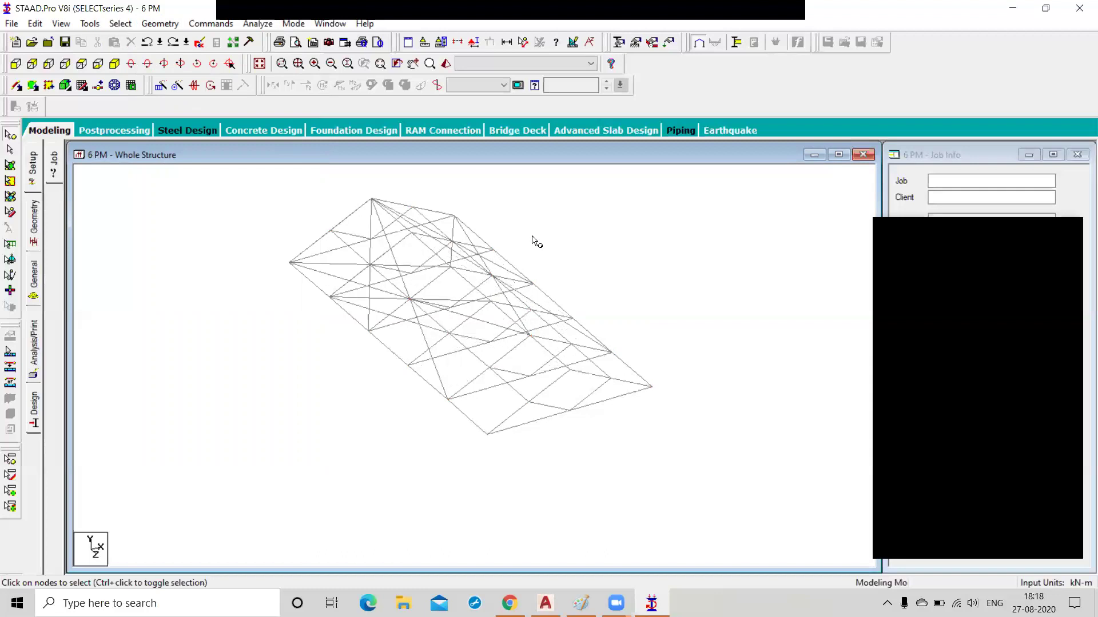
click(546, 332)
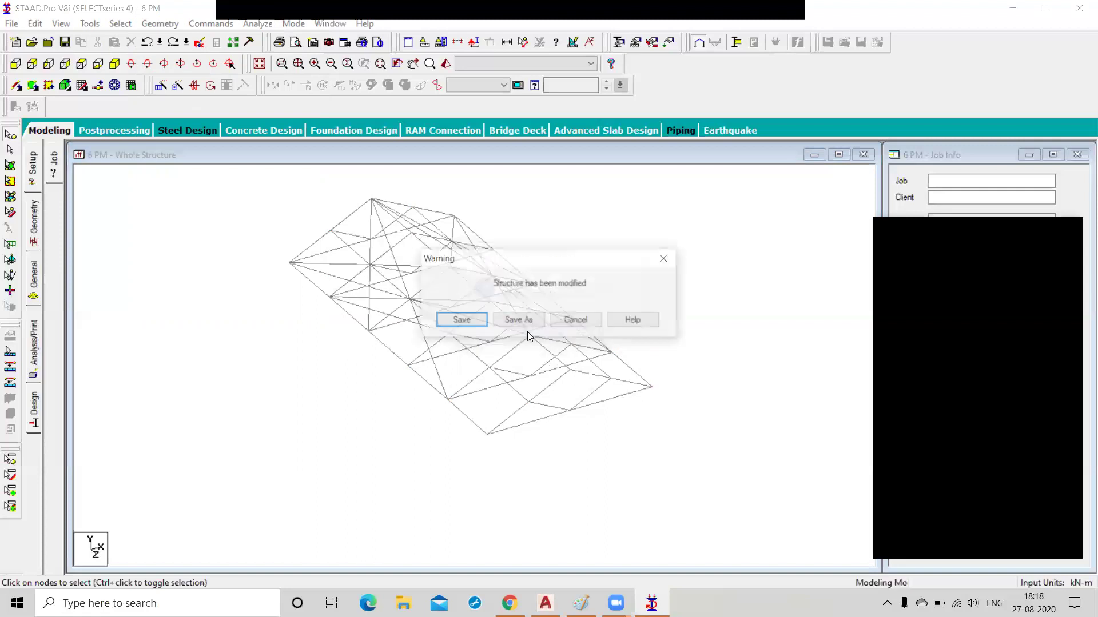
click(467, 319)
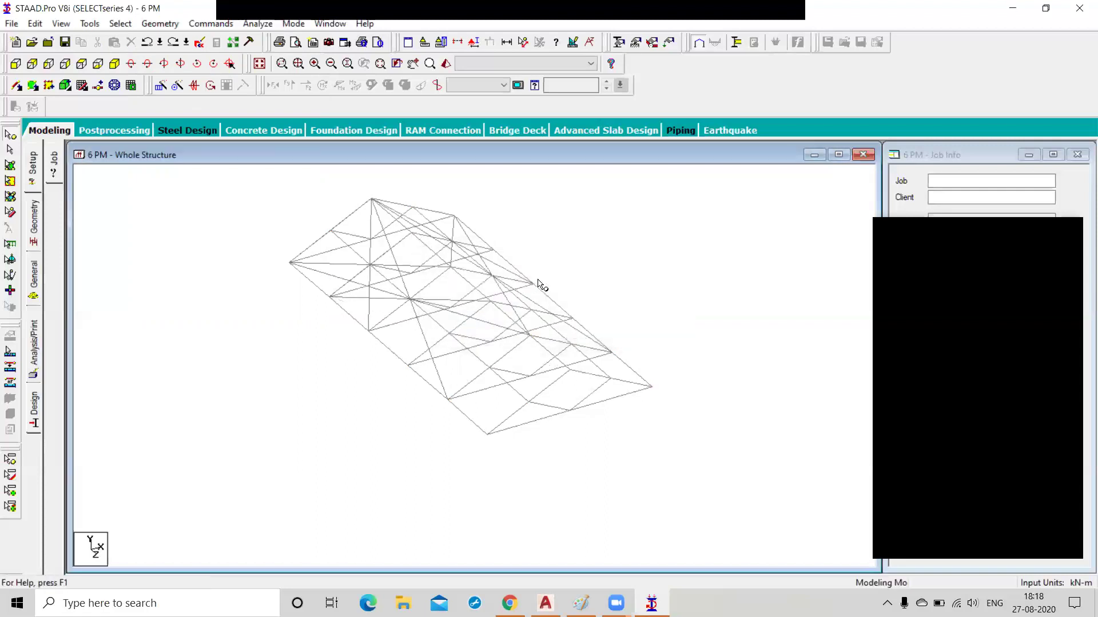
key(ctrl+z)
key(ctrl+z)
key(ctrl+z)
key(ctrl+z)
key(ctrl+z)
key(ctrl+z)
key(ctrl+z)
key(ctrl+z)
key(ctrl+z)
key(ctrl+z)
key(ctrl+z)
key(ctrl+z)
key(ctrl+z)
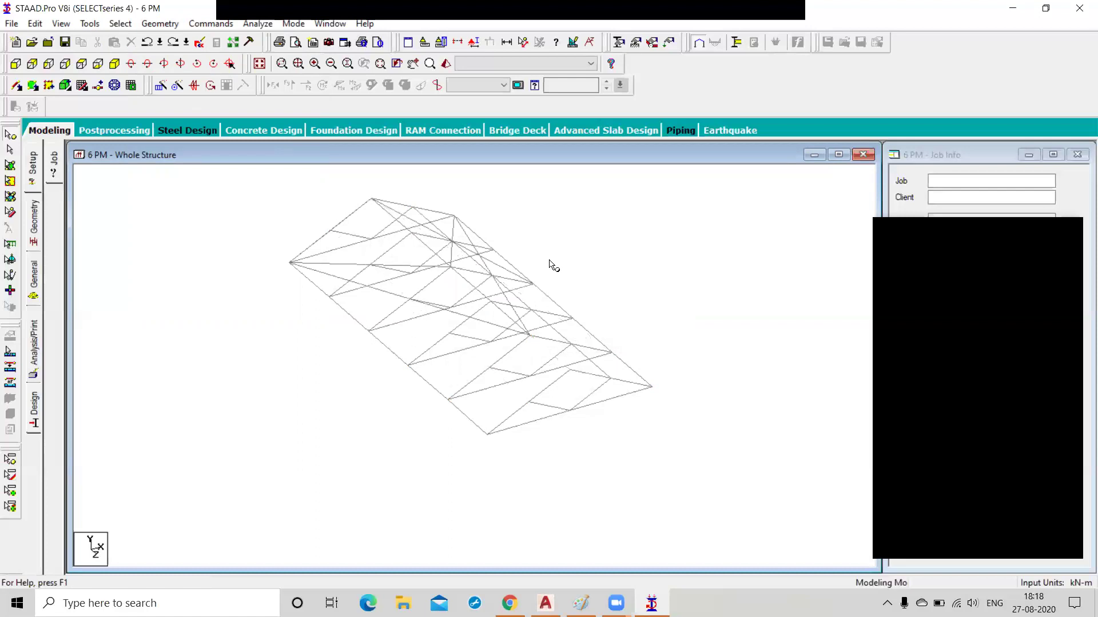
key(ctrl+z)
key(ctrl+z)
key(ctrl+z)
key(ctrl+z)
key(ctrl+z)
key(ctrl+z)
key(ctrl+z)
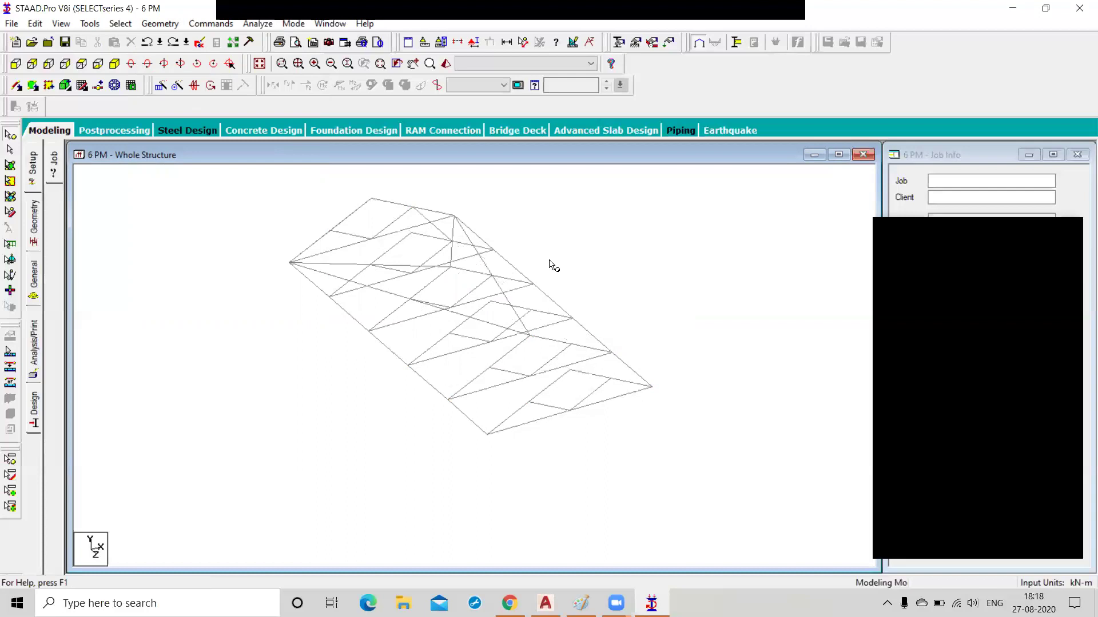
key(ctrl+z)
key(ctrl+z)
key(ctrl+z)
key(ctrl+z)
key(ctrl+z)
key(ctrl+z)
key(ctrl+z)
key(ctrl+z)
key(ctrl+z)
key(ctrl+z)
key(ctrl+z)
key(ctrl+z)
key(ctrl+z)
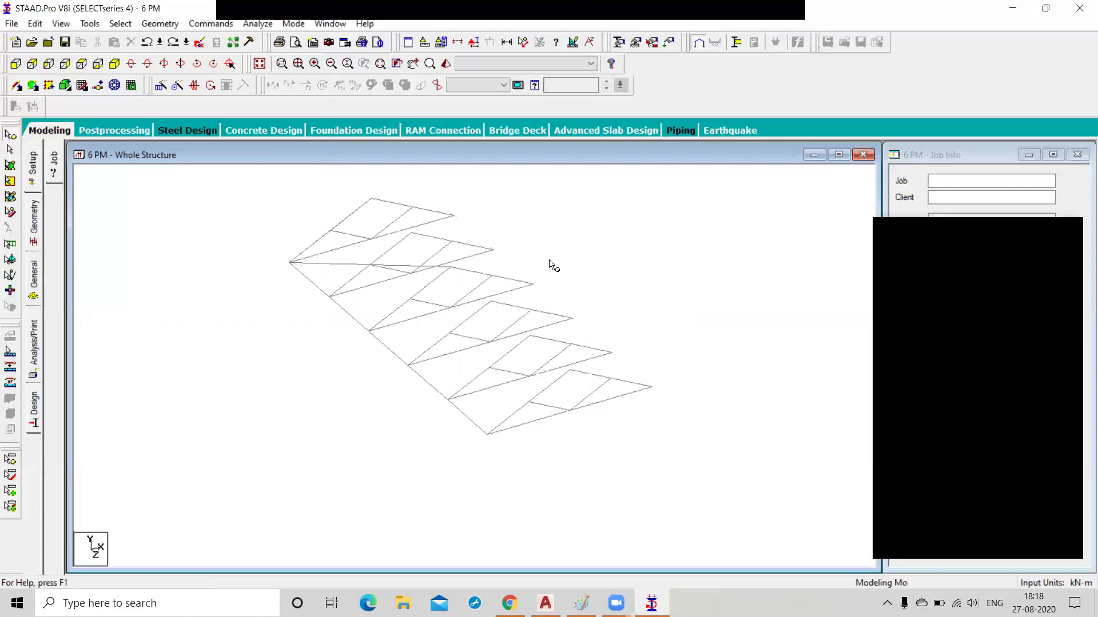
key(ctrl+z)
key(ctrl+z)
key(ctrl+z)
key(ctrl+z)
key(ctrl+z)
- Add a beam between the lower eave support nodes of the two rearmost trusses and leave the Add Beam command
click(175, 27)
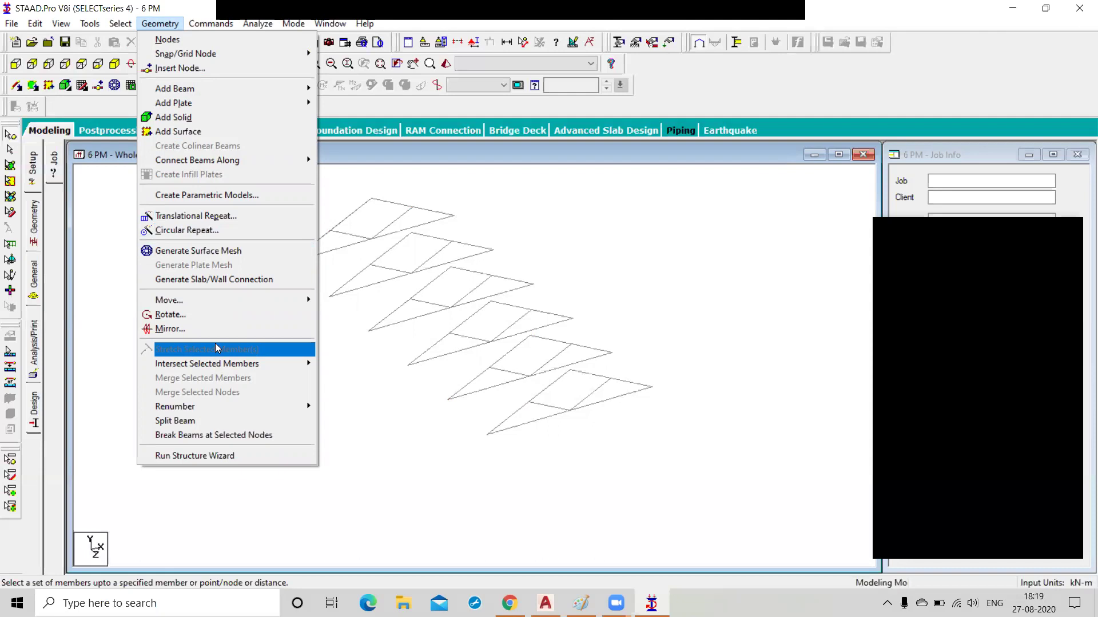
click(373, 384)
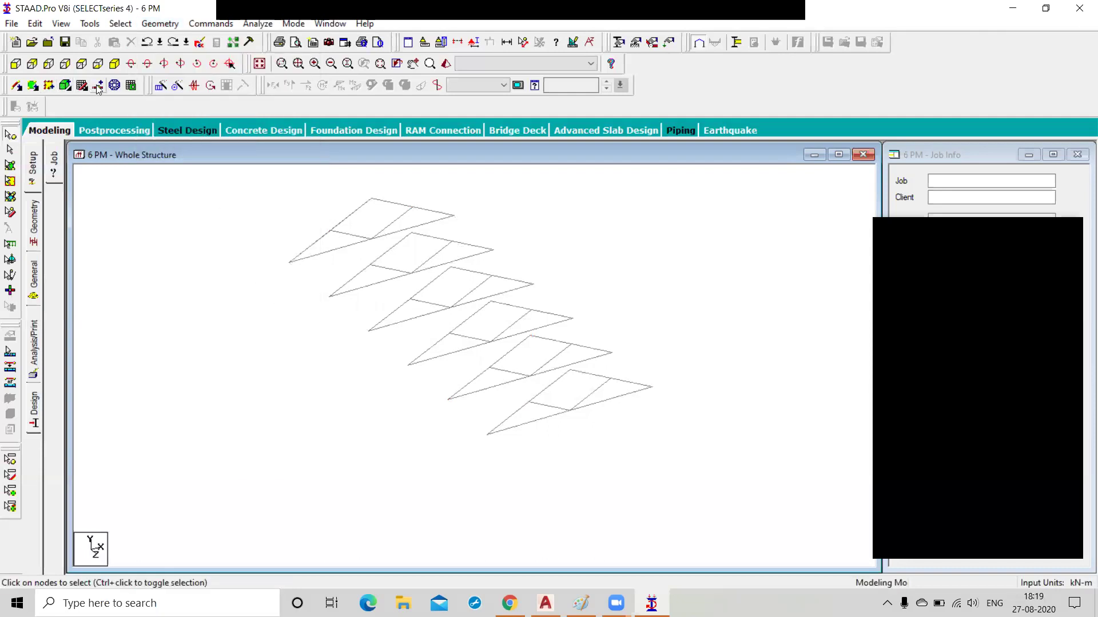
click(16, 86)
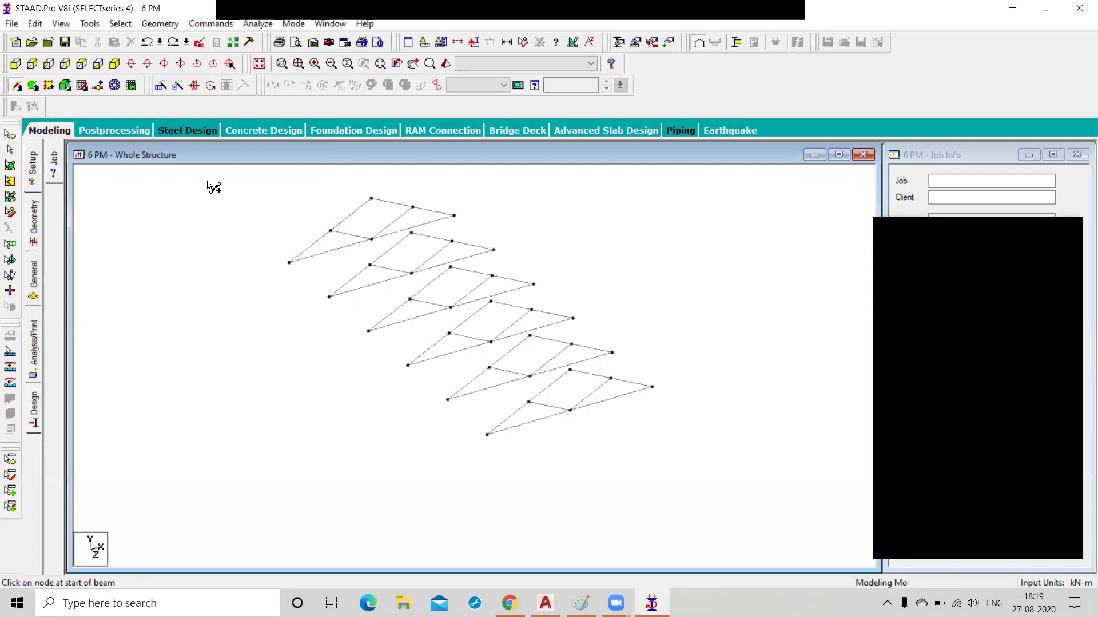
drag(292, 264, 328, 297)
key(Escape)
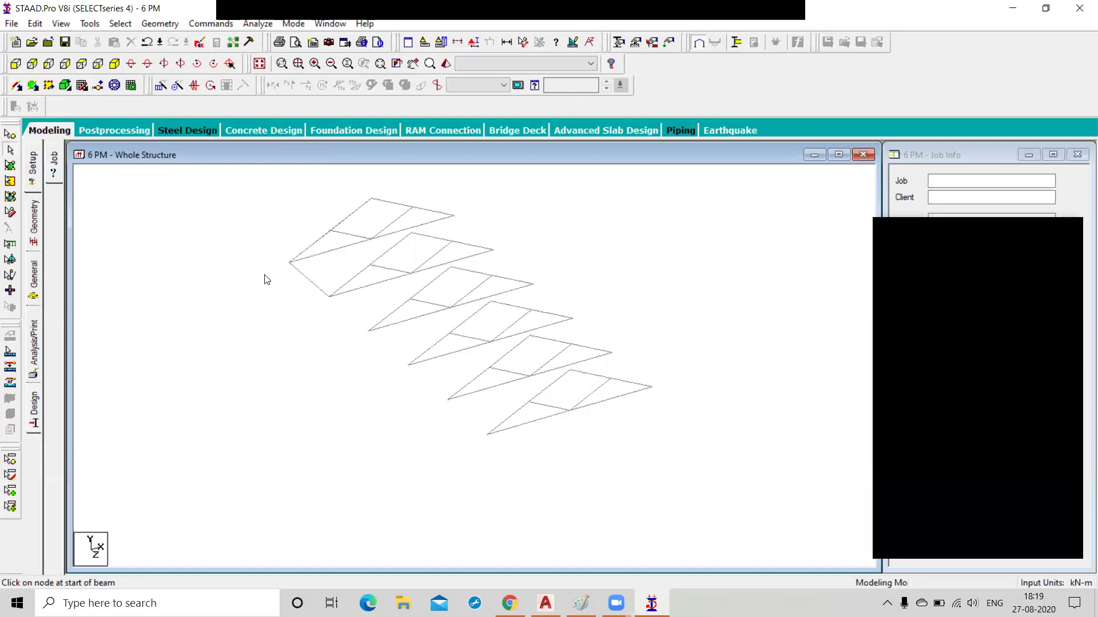
- Select the new beam linking the two rearmost trusses and open Stretch Selected Member(s), keeping the trusses clear of the dialog
click(312, 283)
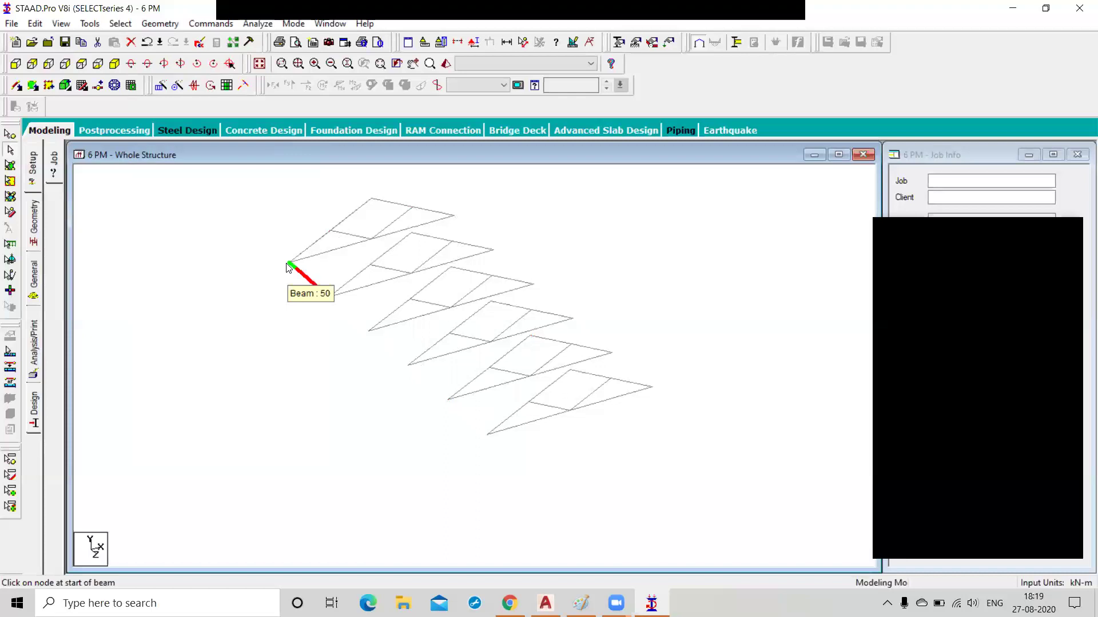
click(273, 292)
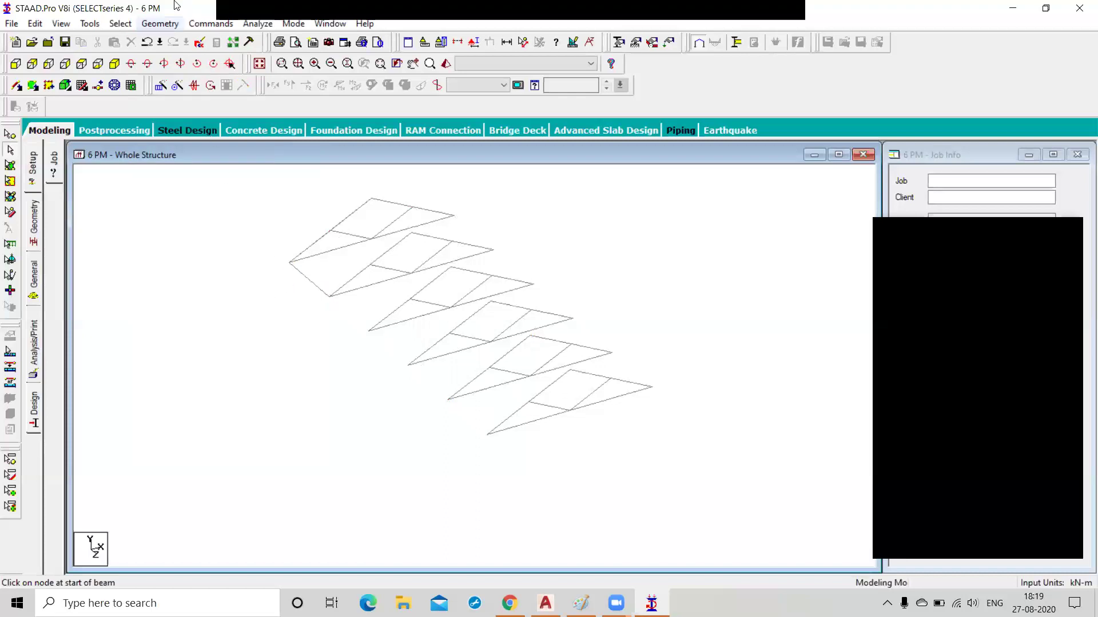
click(164, 23)
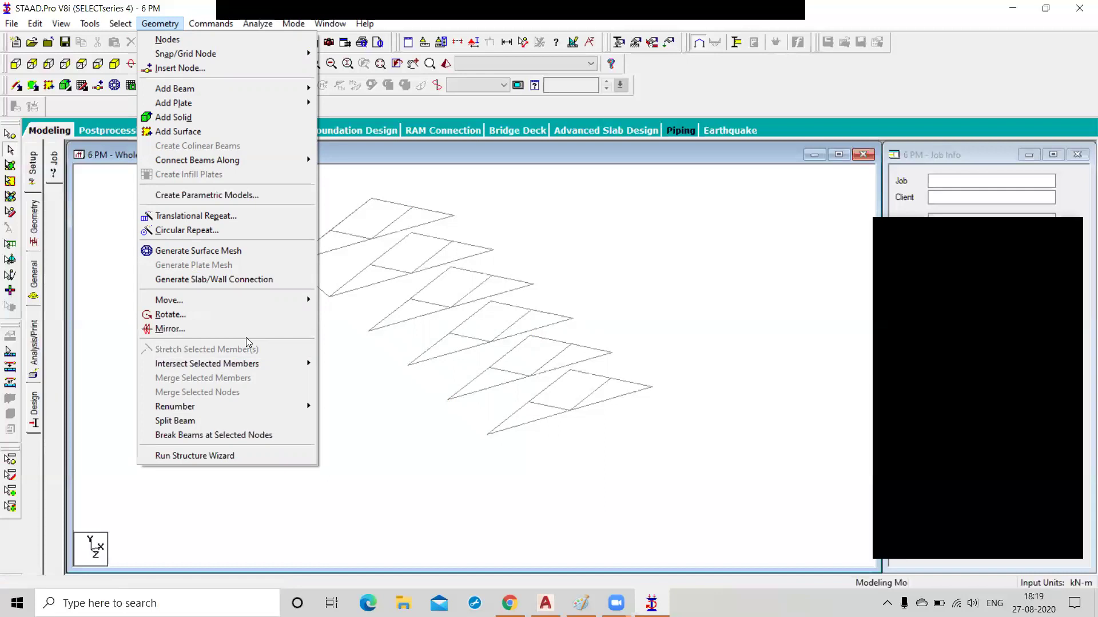
click(339, 349)
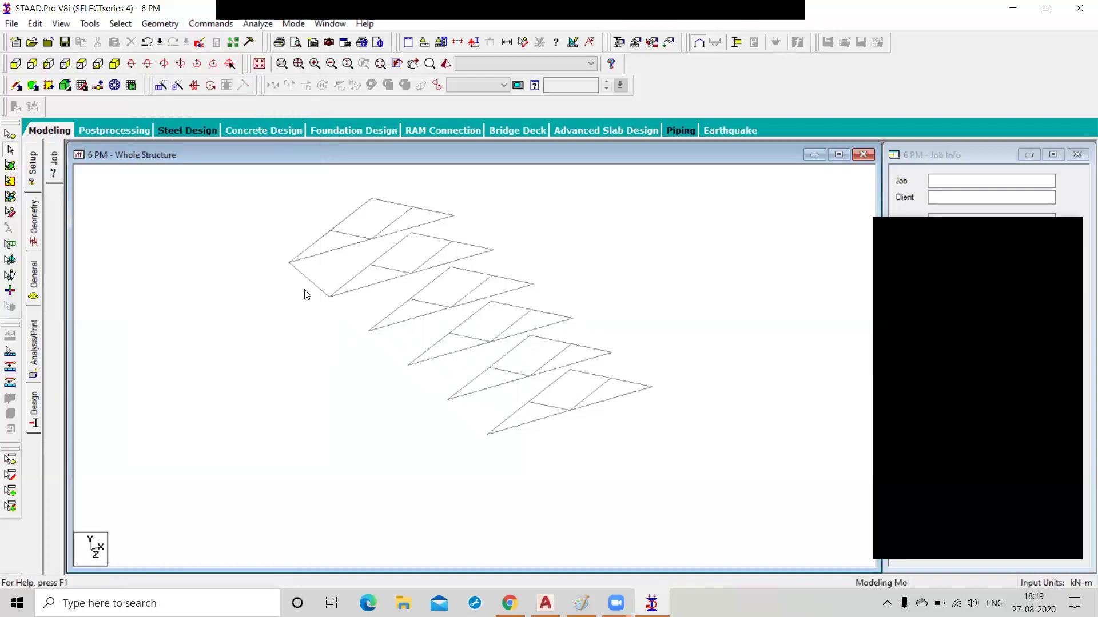
click(309, 279)
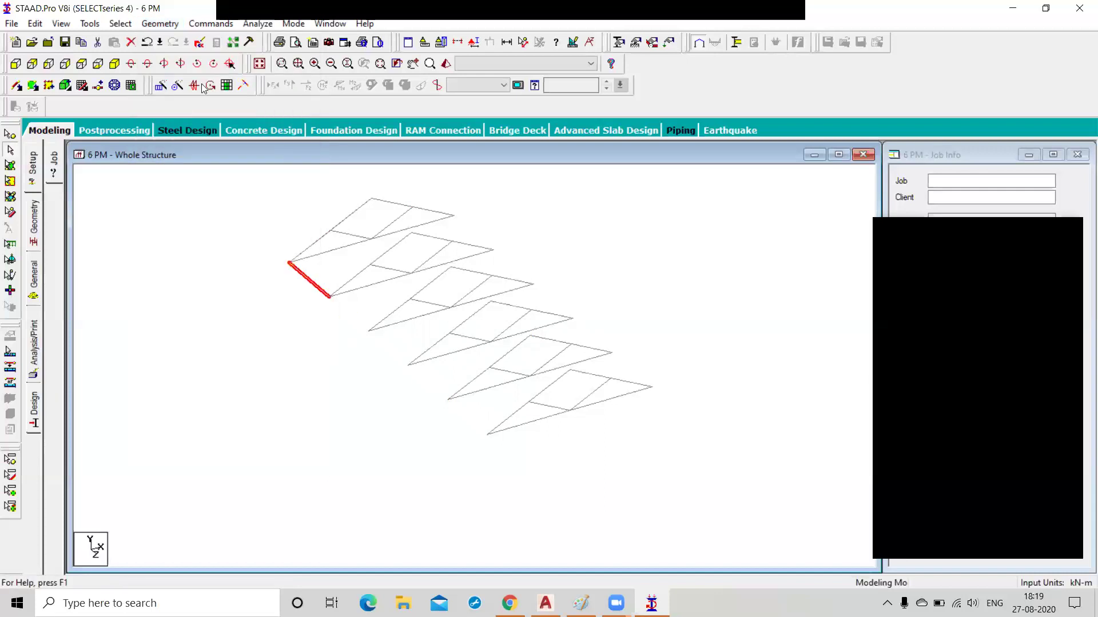
click(169, 22)
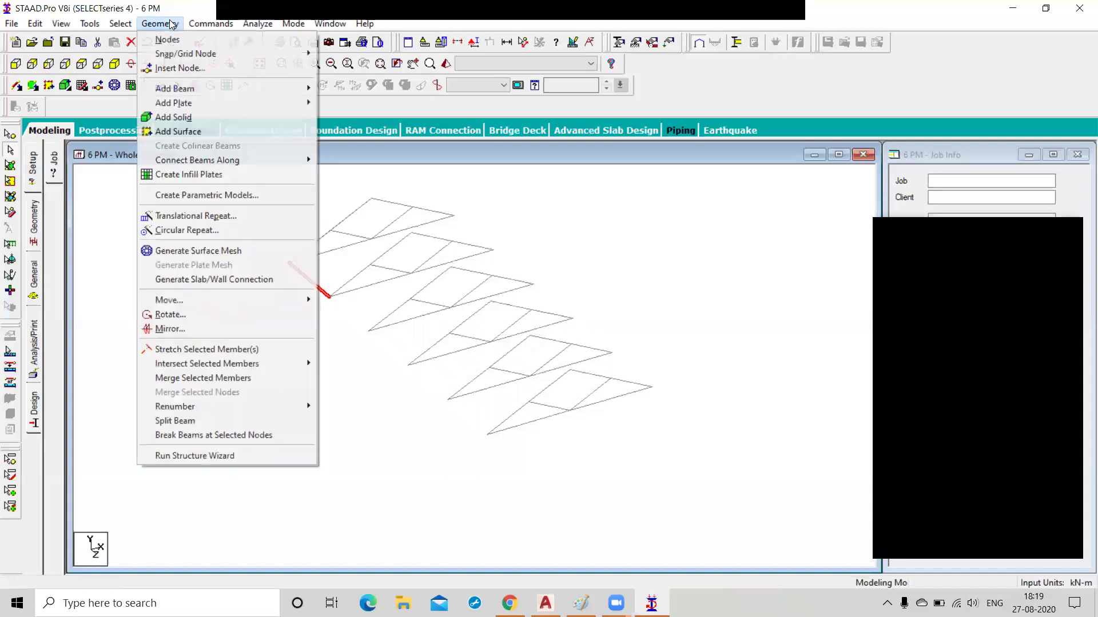
click(252, 350)
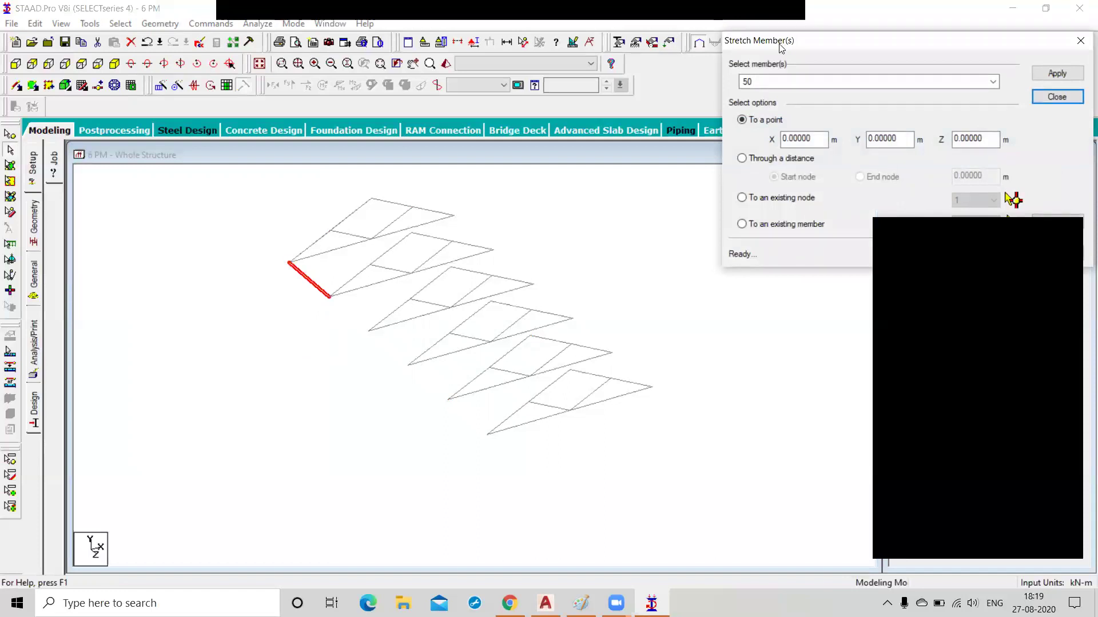
drag(780, 47, 571, 107)
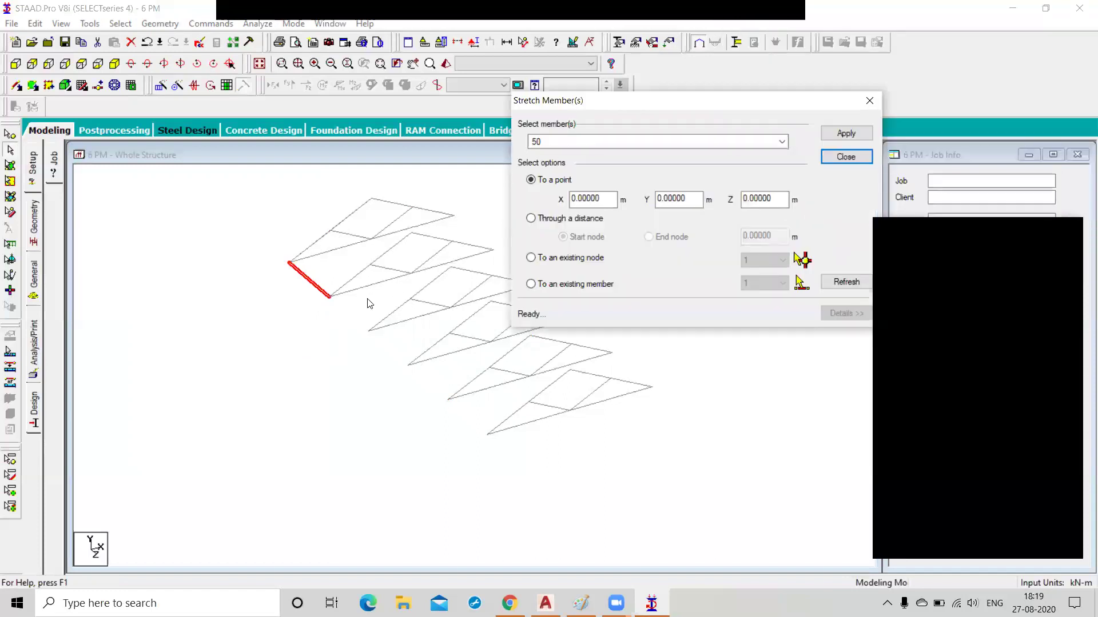
scroll(378, 300, down, 3)
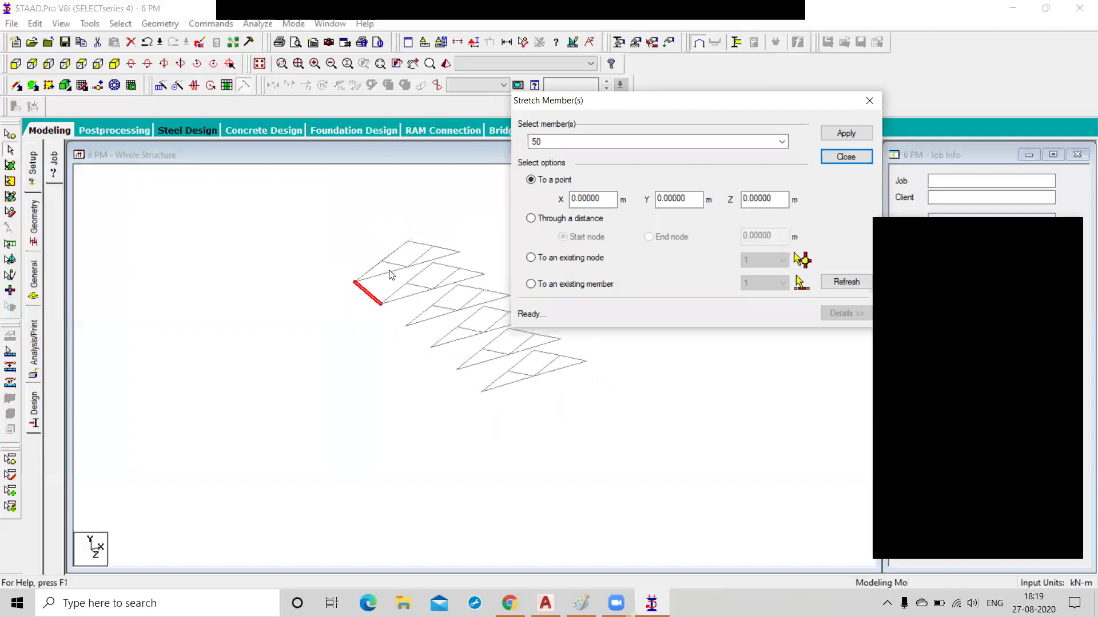
middle_drag(388, 272, 265, 290)
scroll(265, 297, up, 2)
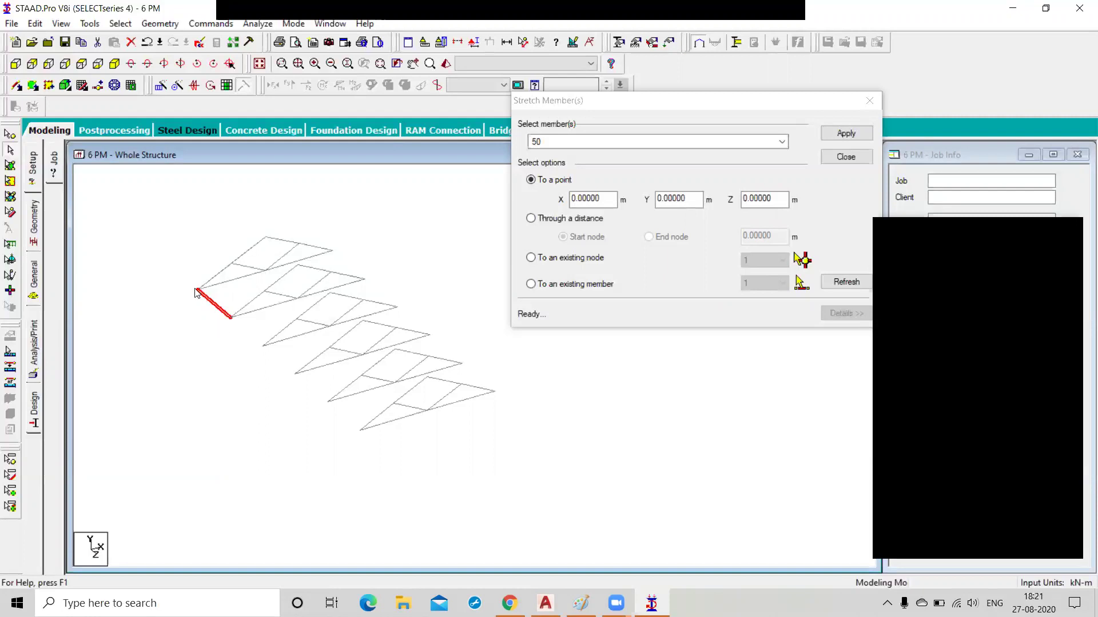
- Stretch the beam linking the two rearmost trusses to the point X 0, Y 0, Z 7 m
click(212, 279)
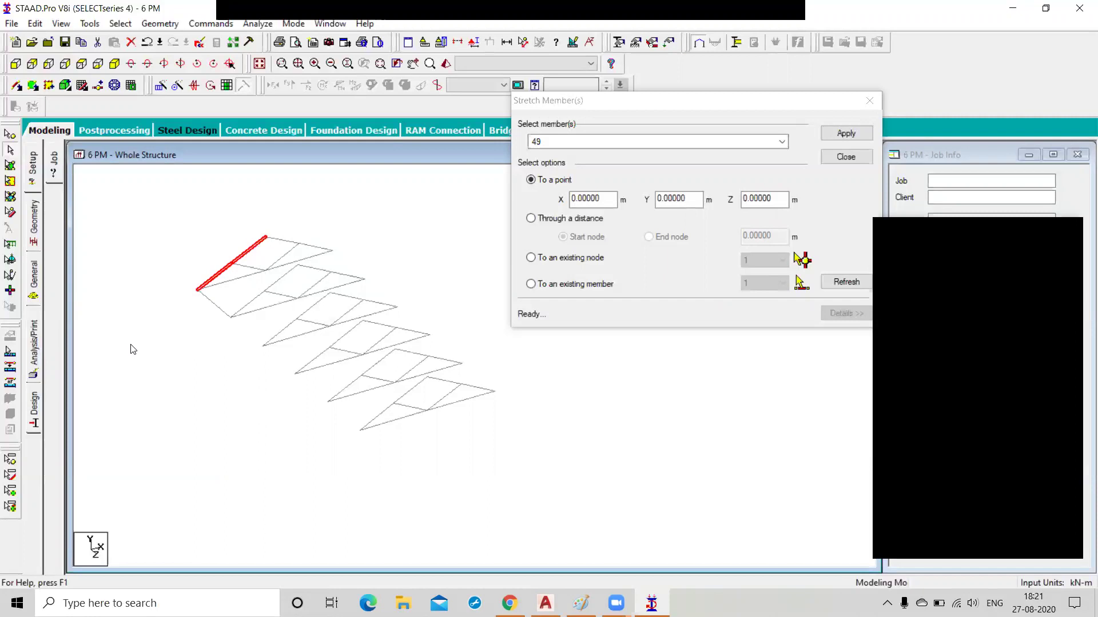
click(216, 309)
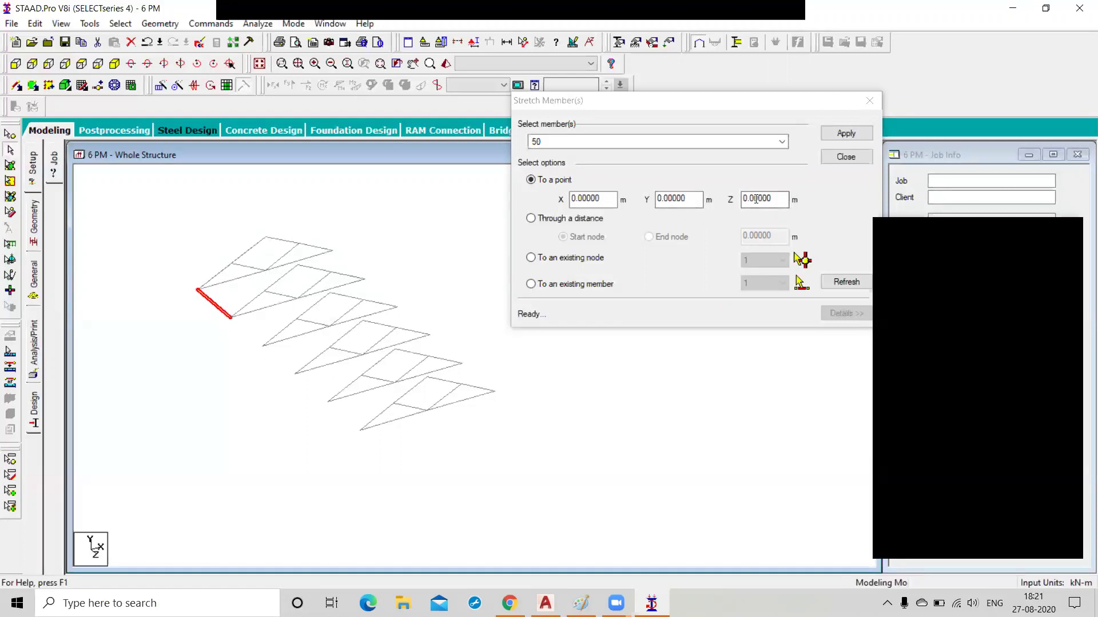
drag(773, 198, 742, 201)
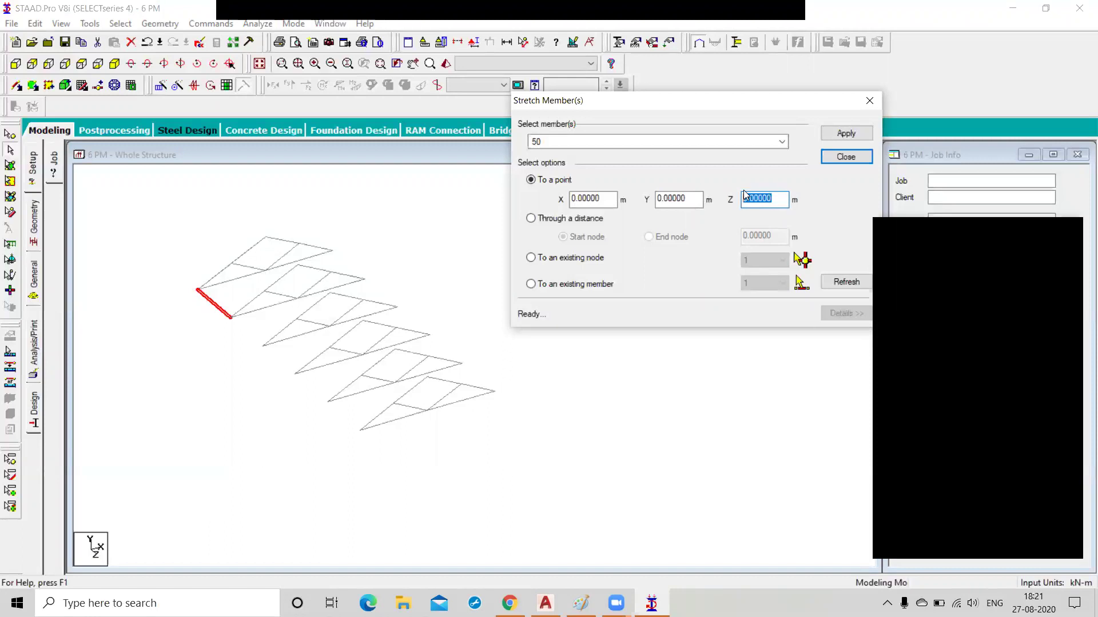
text(7)
click(845, 135)
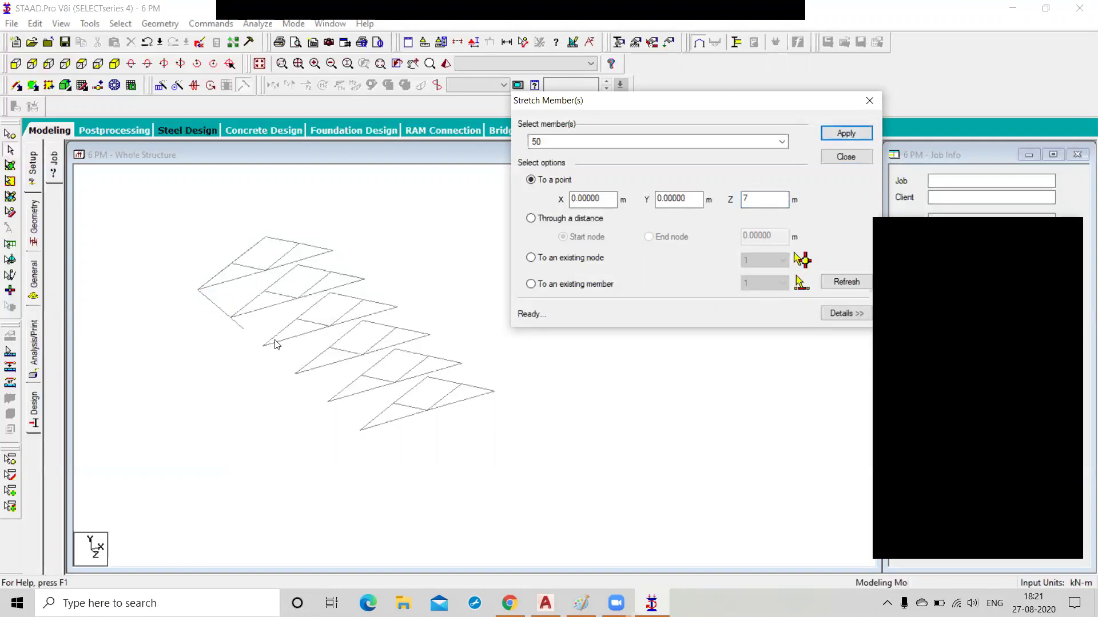
- Delete the short segment created by stretching to a point, together with its orphan node
click(220, 310)
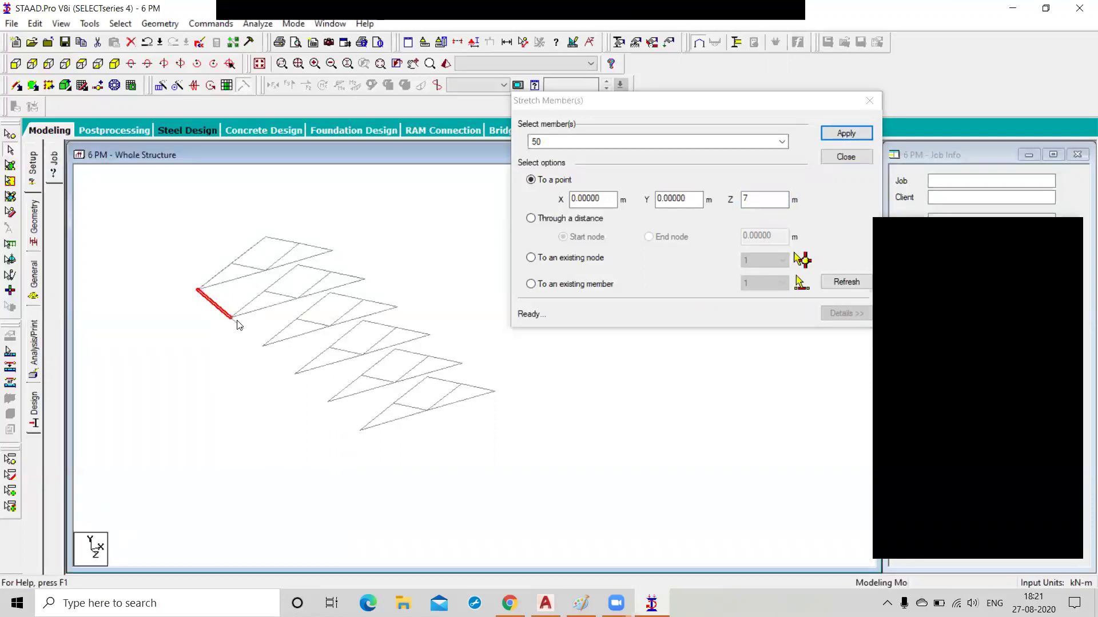
click(237, 323)
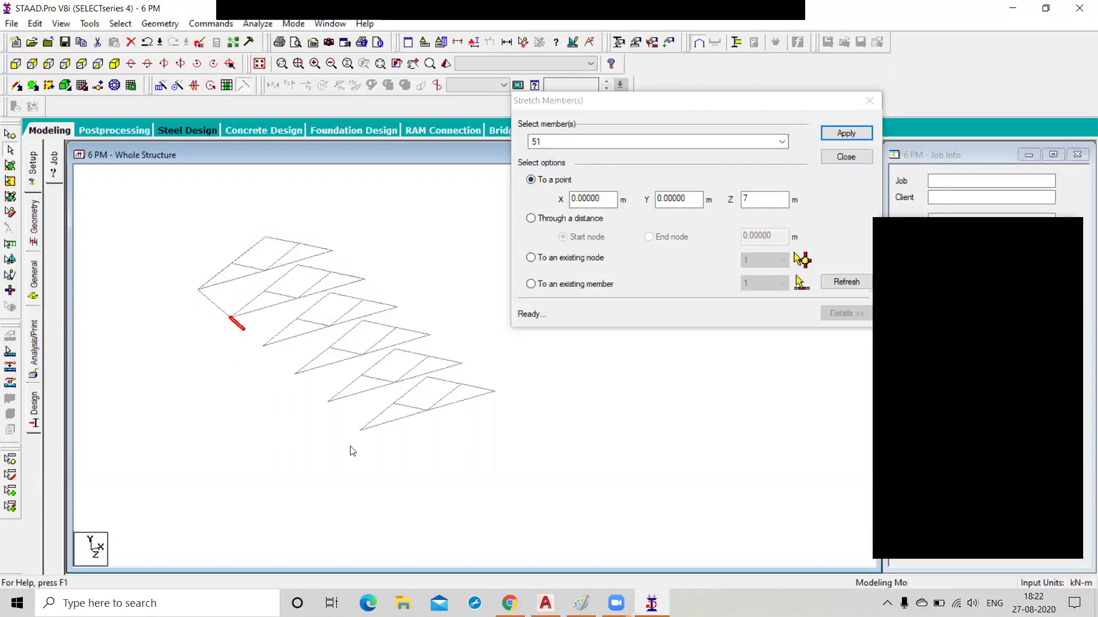
key(Delete)
click(587, 332)
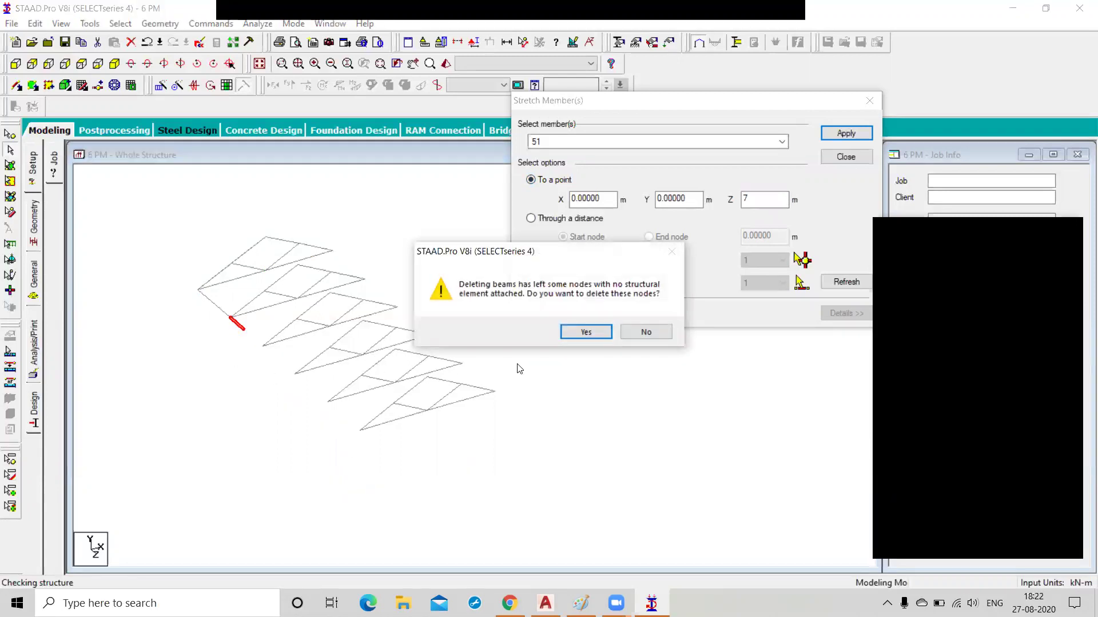
- Stretch the beam linking the two rearmost trusses through a distance of 10 m from its end node, and select the added segment
click(215, 304)
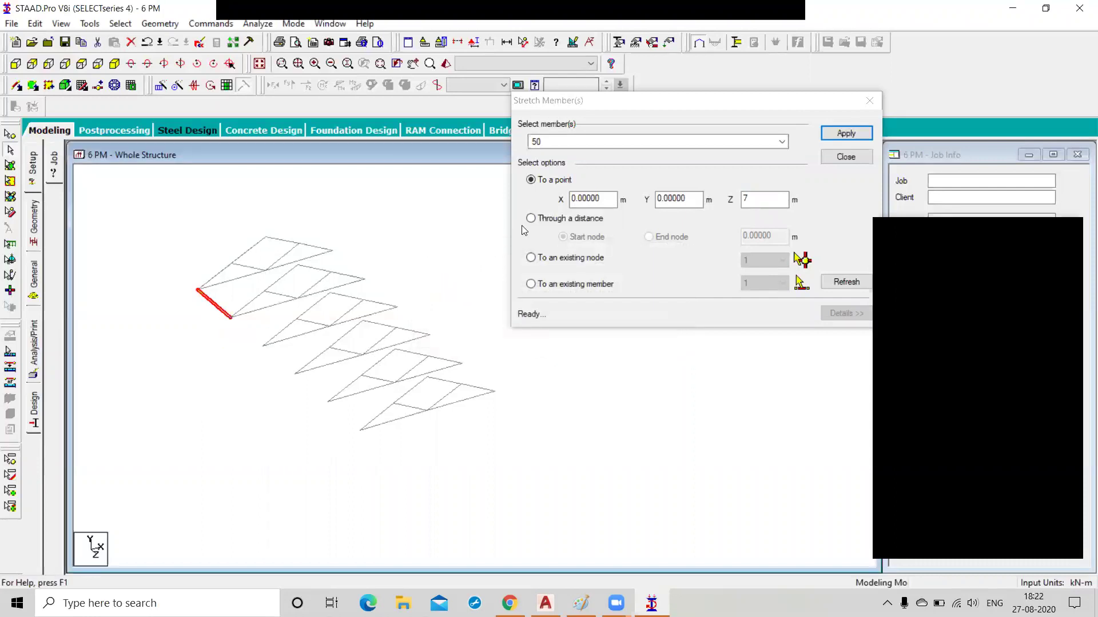
click(544, 218)
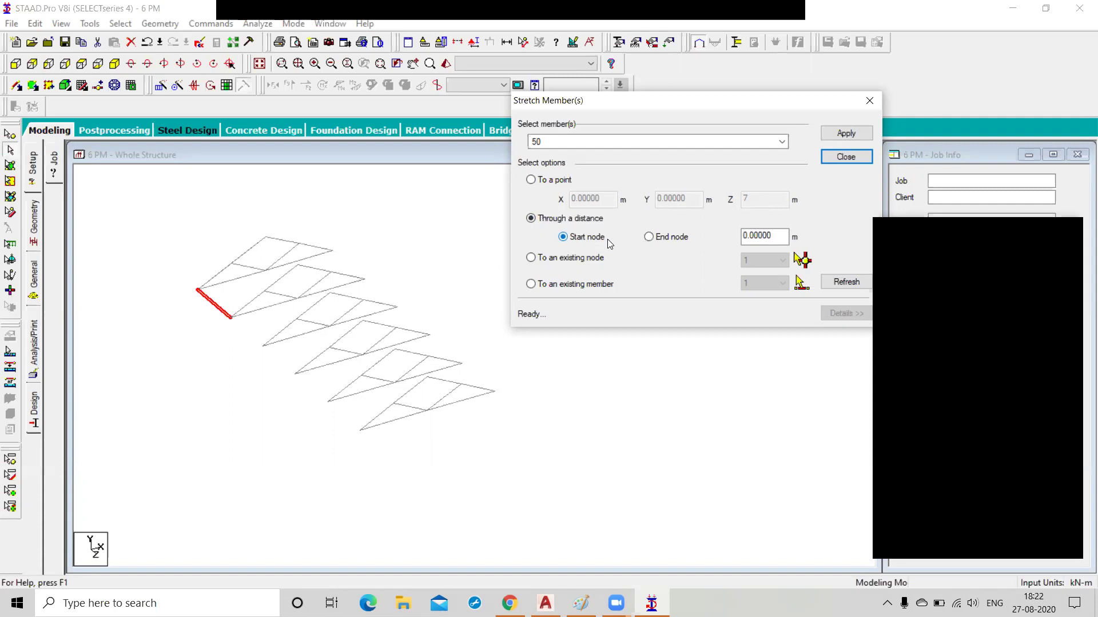
click(655, 239)
double_click(754, 236)
text(10)
click(833, 137)
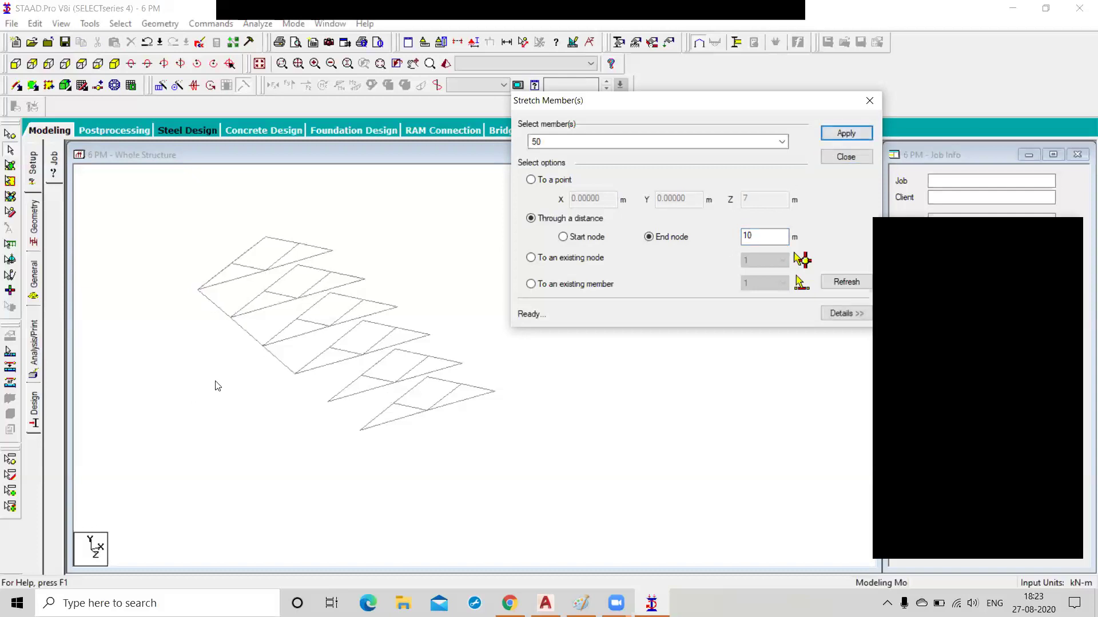
click(247, 340)
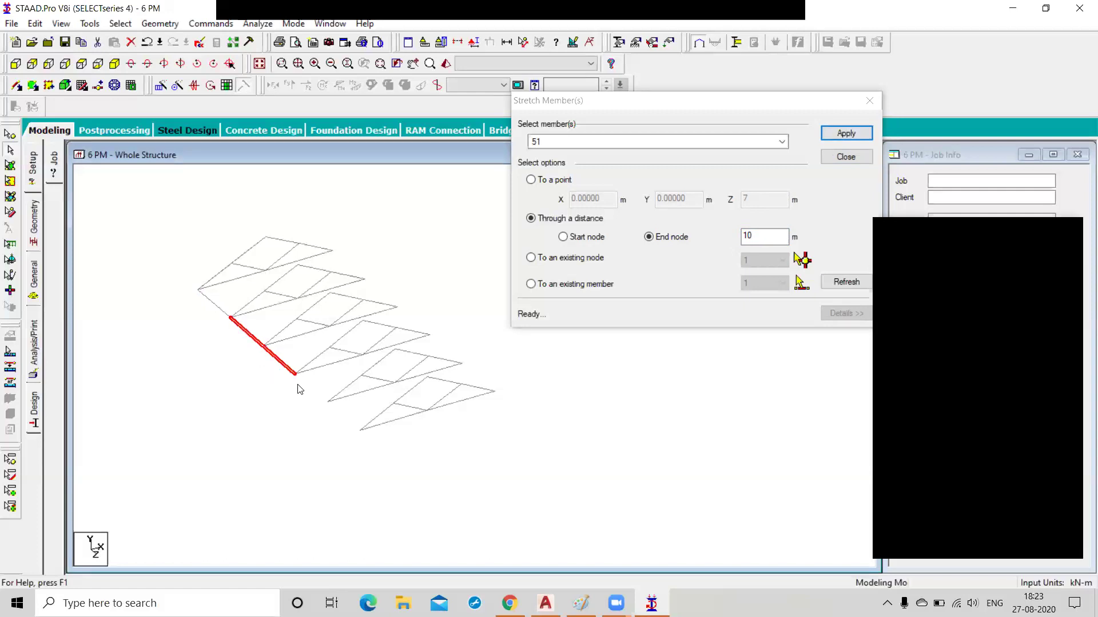
- Let Auto Save store the modified structure, and reselect the stretched beam running from the second to the fourth truss
click(262, 359)
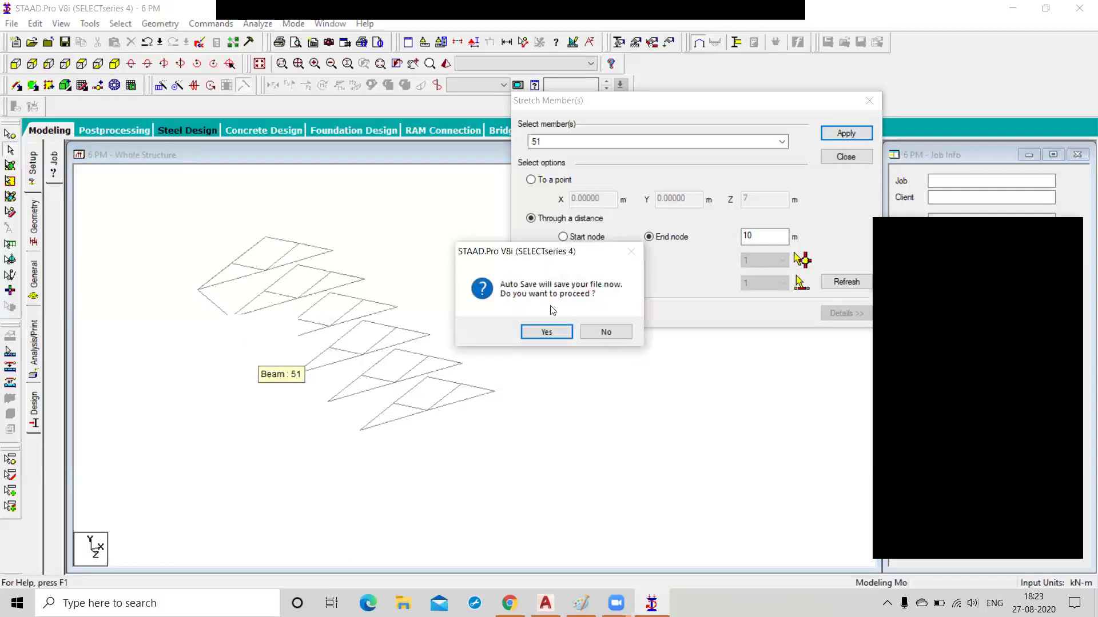
click(548, 333)
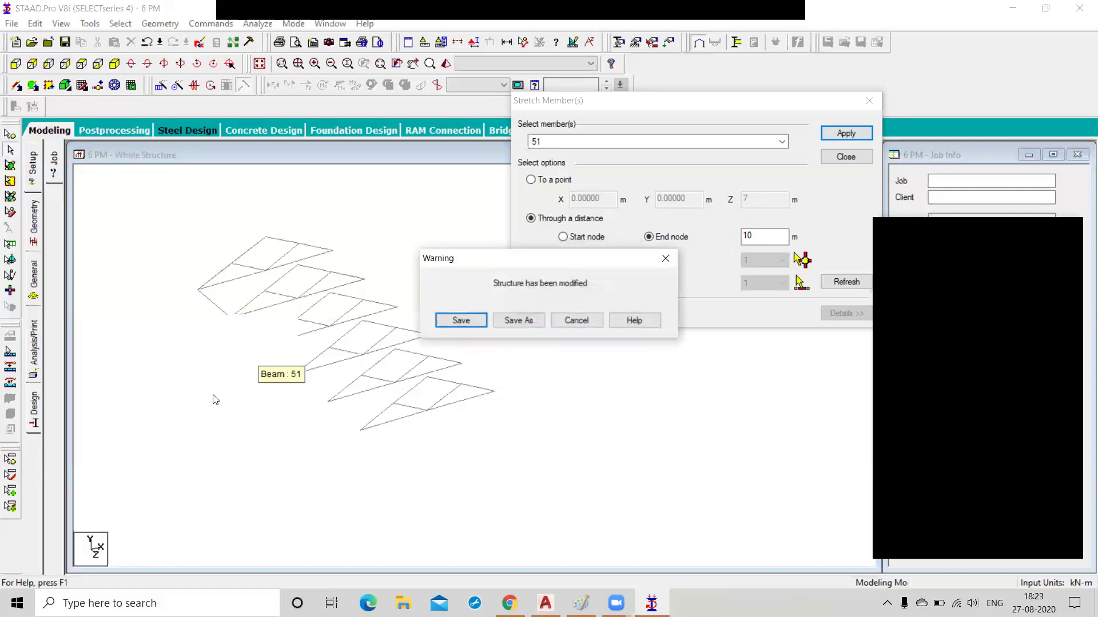
click(458, 320)
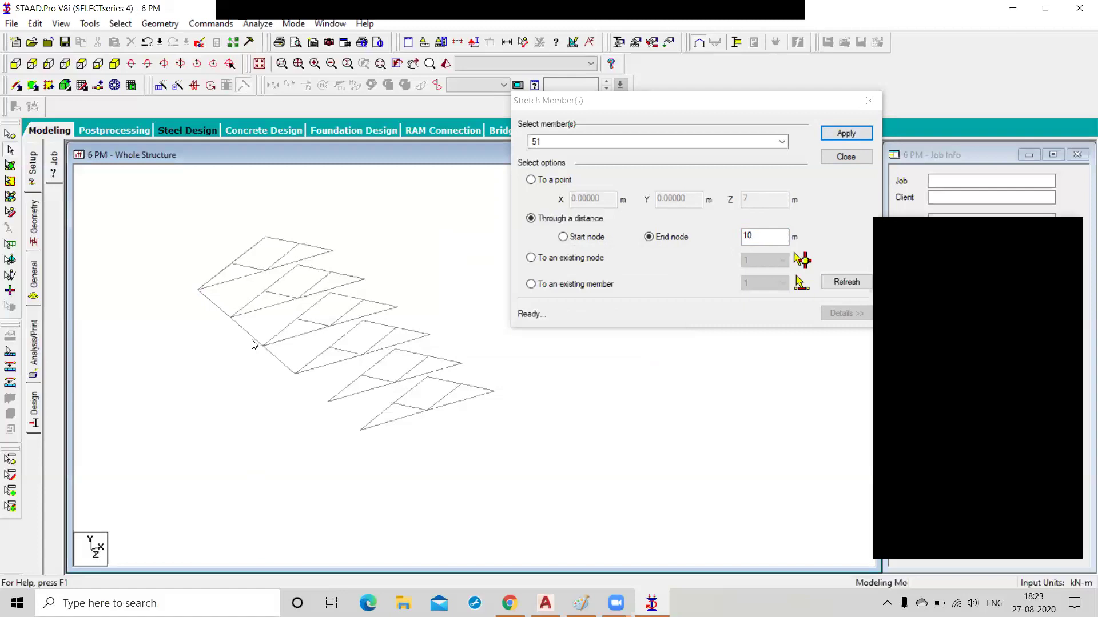
click(272, 355)
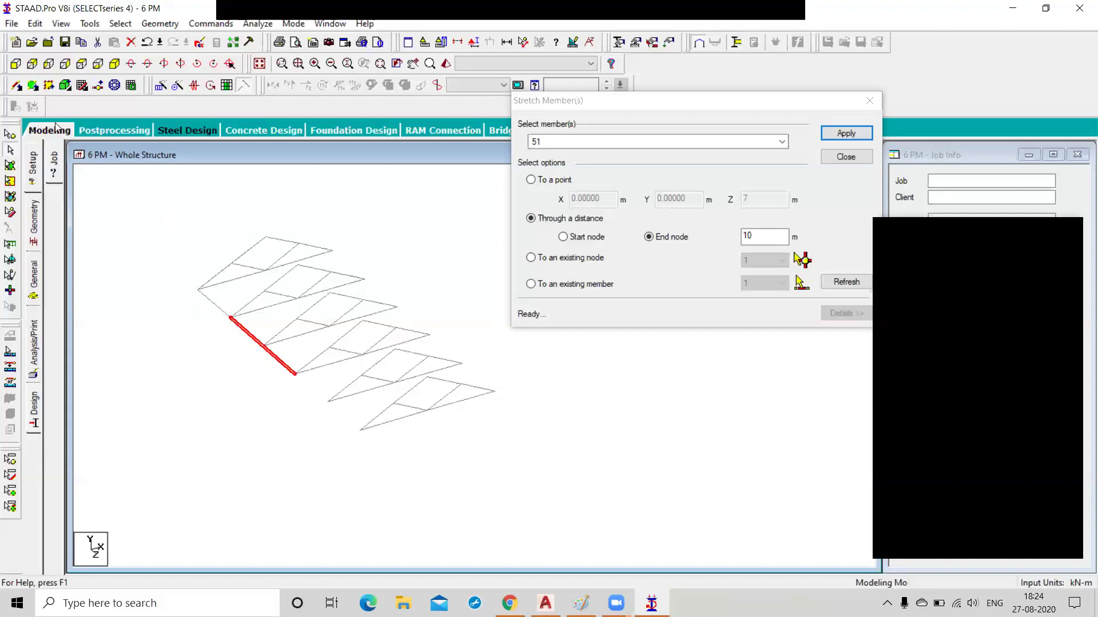
- On the snap grid, draw a vertical beam from (5, 10) to (5, 5) and a crossing horizontal beam from (3, 8) to (8, 8)
click(82, 85)
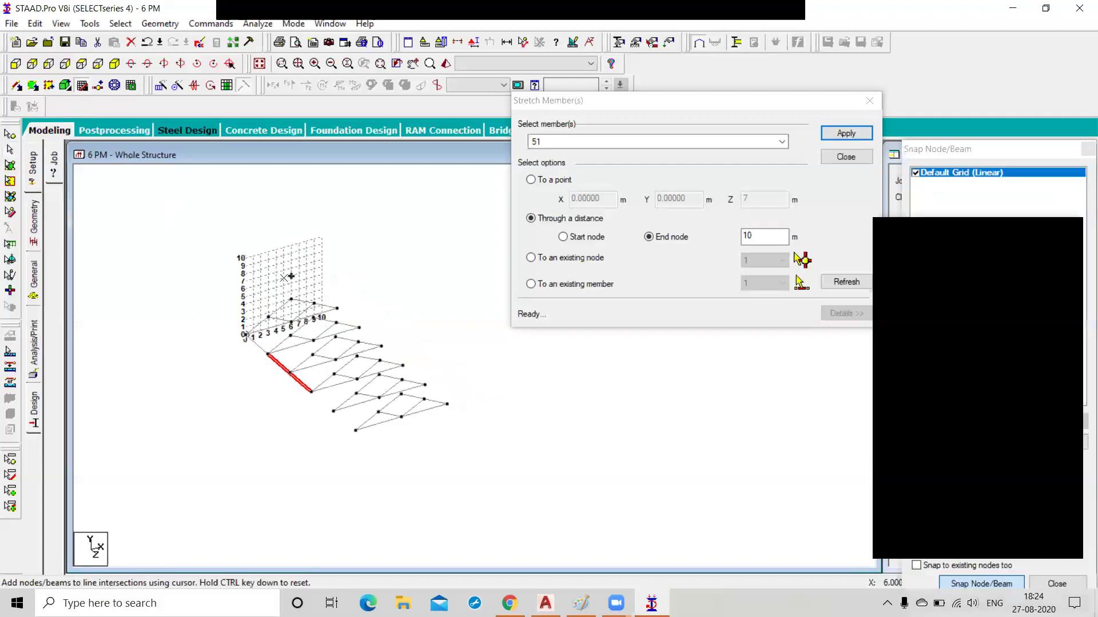
scroll(207, 206, up, 2)
middle_drag(208, 206, 344, 363)
scroll(327, 332, up, 3)
click(324, 267)
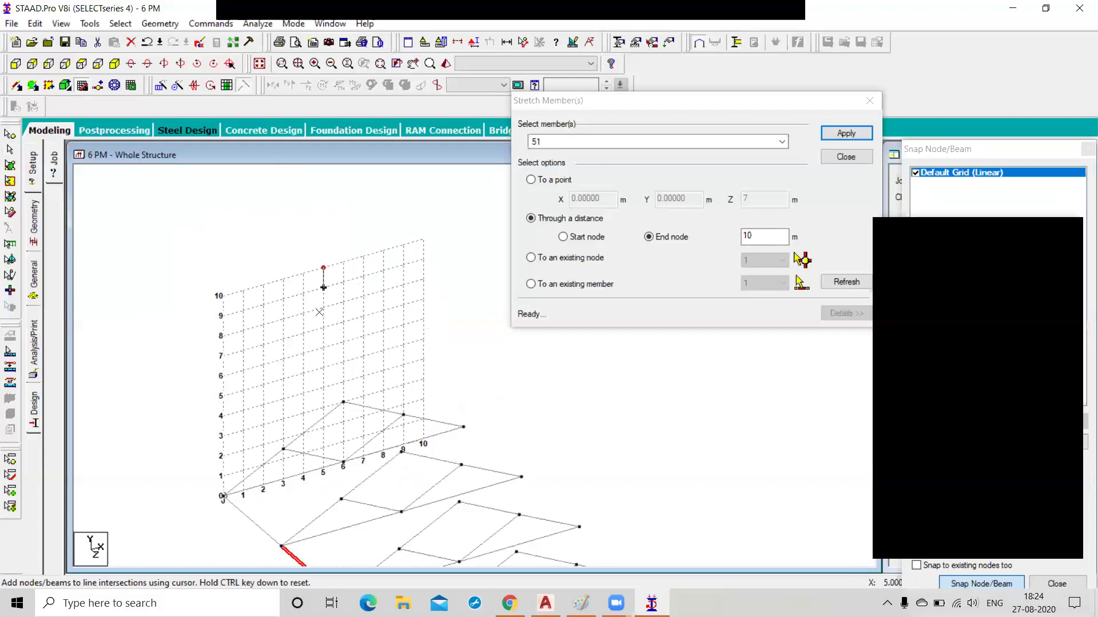
click(329, 359)
key(ctrl)
click(283, 319)
click(381, 294)
key(Escape)
- Select the two crossing beams in turn to examine whether they are split at their intersection
click(323, 292)
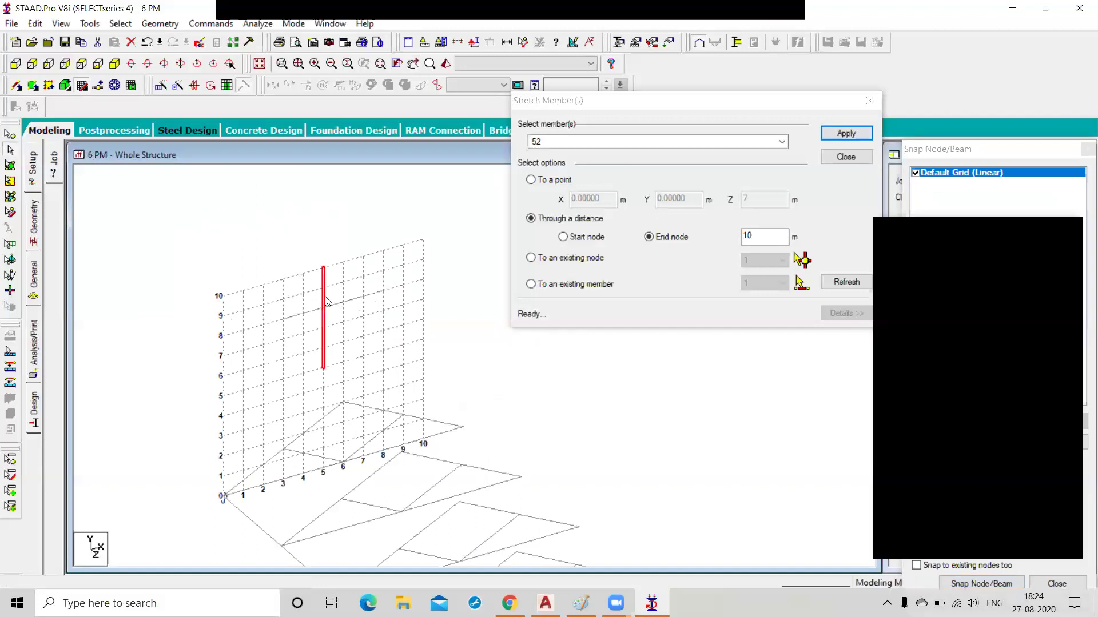
click(341, 303)
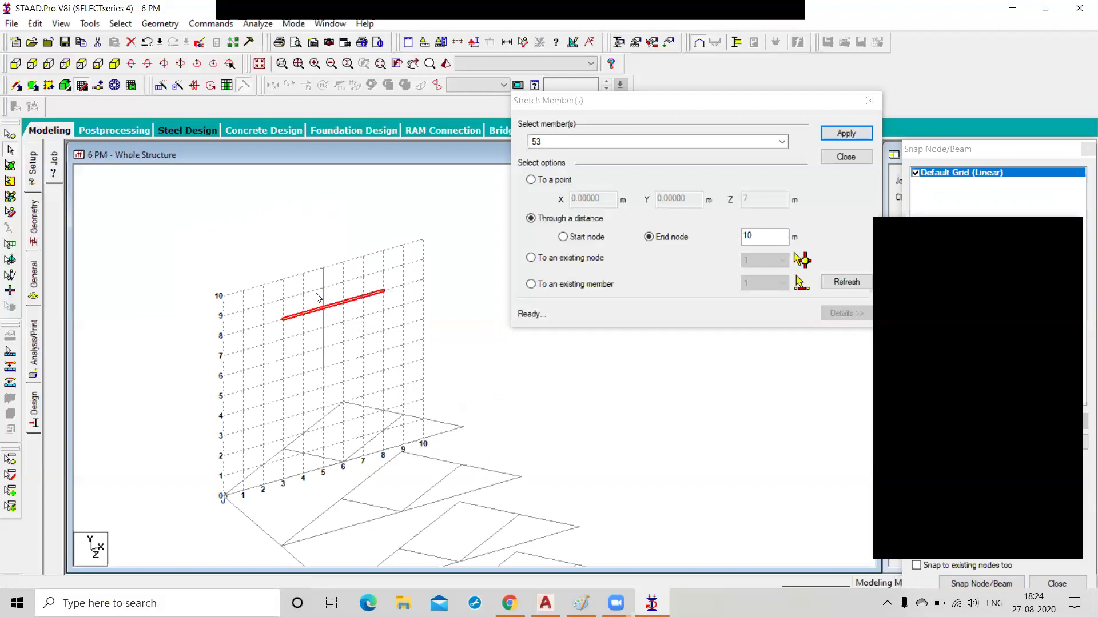
click(323, 296)
click(327, 307)
scroll(401, 369, down, 1)
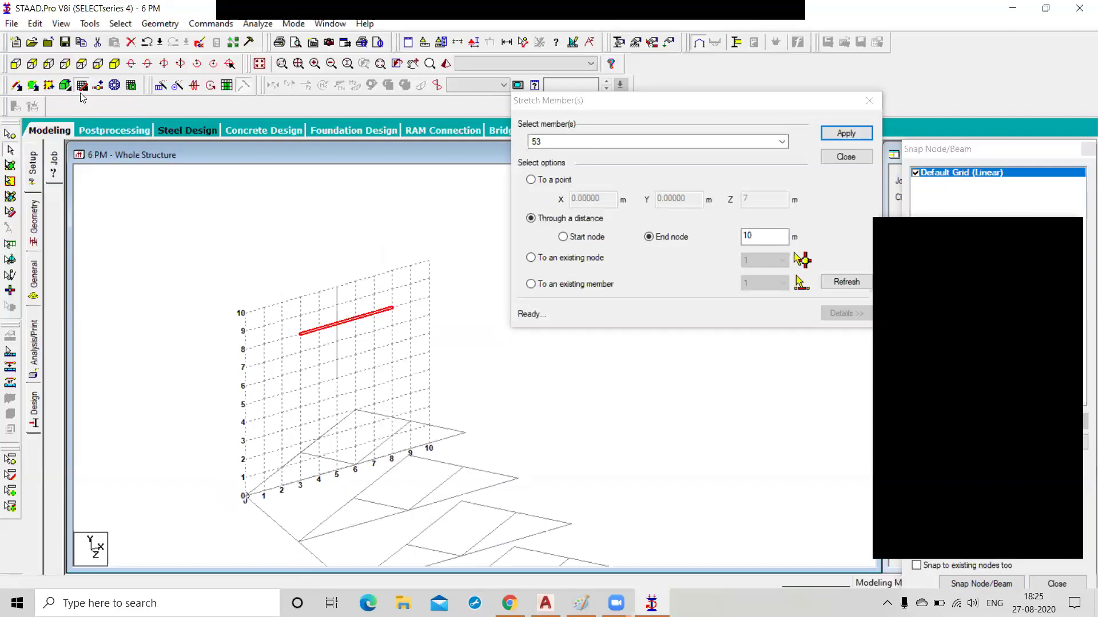
- Turn off the snap grid and select the beam running from the second to the fourth truss
click(80, 87)
scroll(337, 246, down, 1)
click(398, 351)
middle_drag(402, 354, 311, 216)
scroll(324, 251, down, 1)
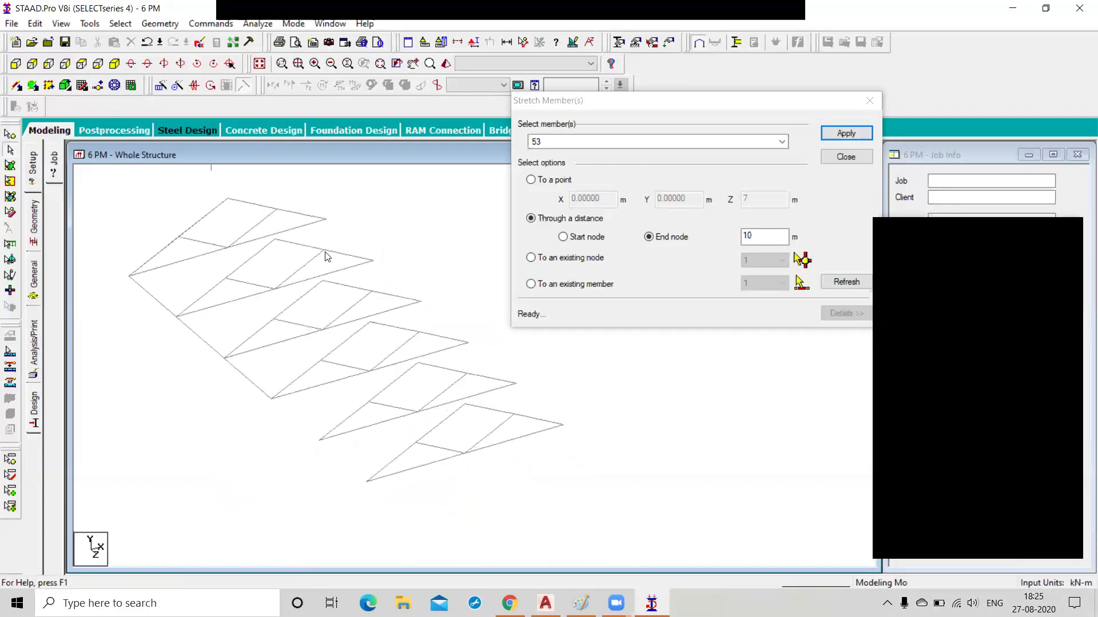
click(250, 383)
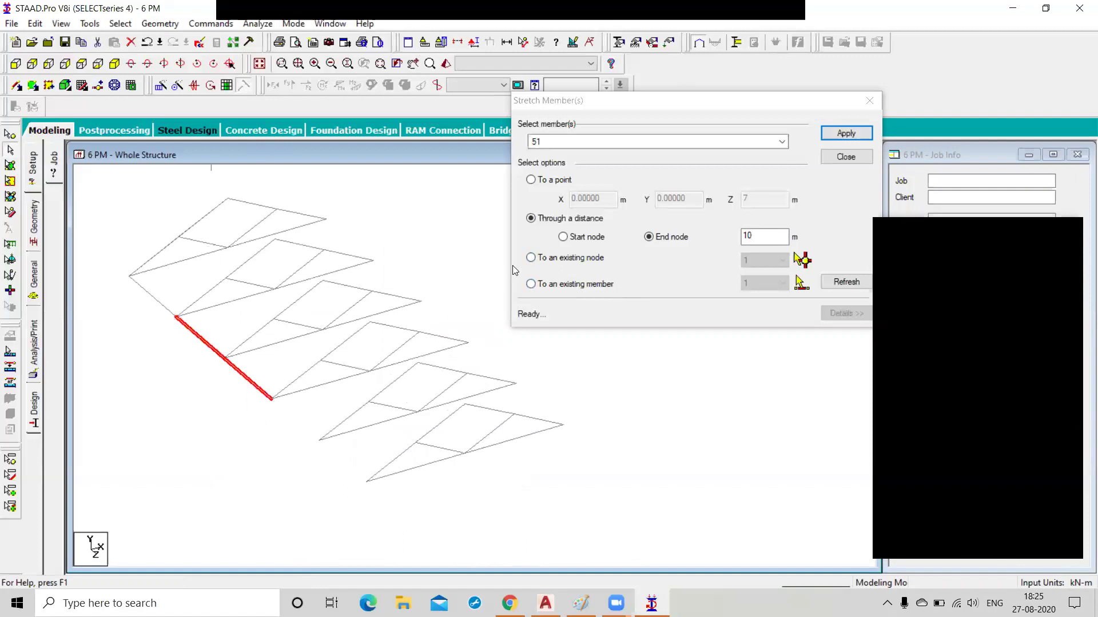
- Stretch the selected beam to existing node 25, the near end node of the fifth truss, picking that node in the model
click(531, 259)
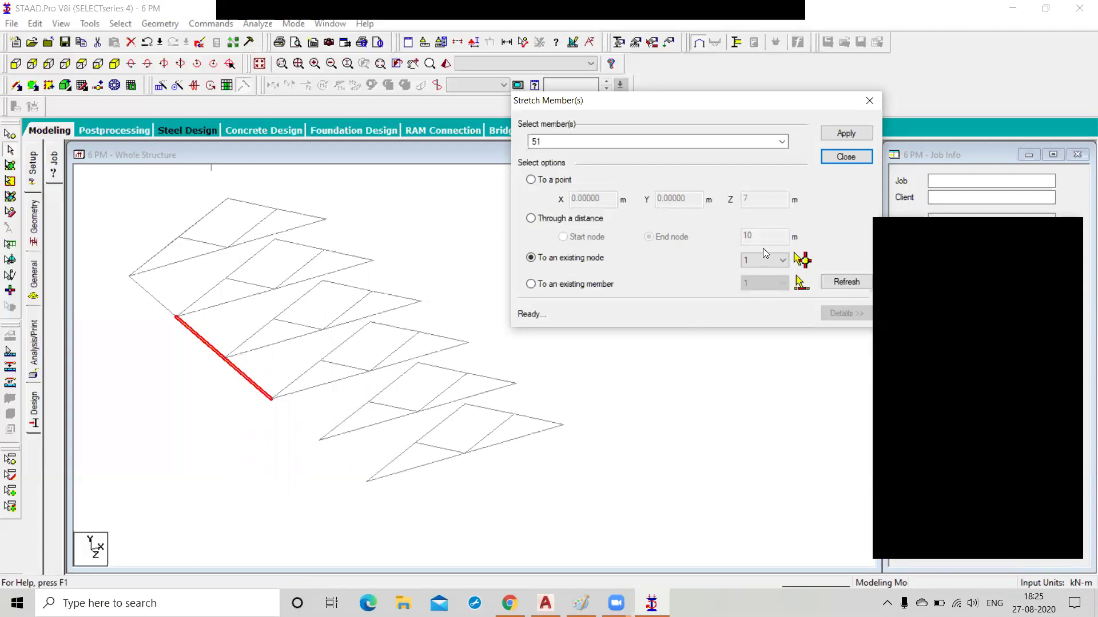
click(771, 261)
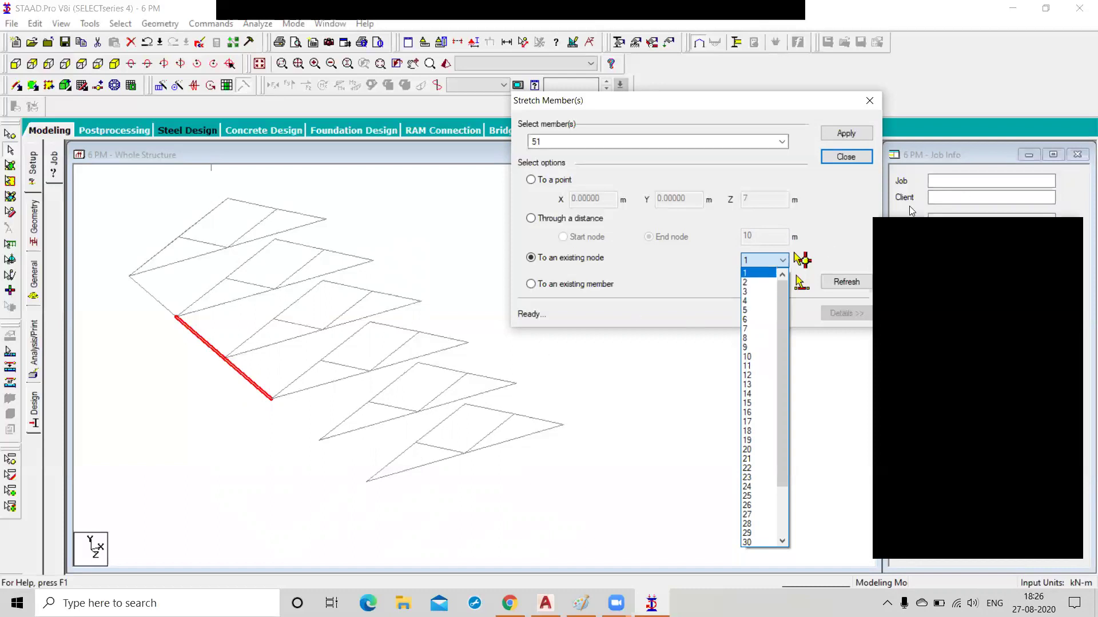
click(826, 231)
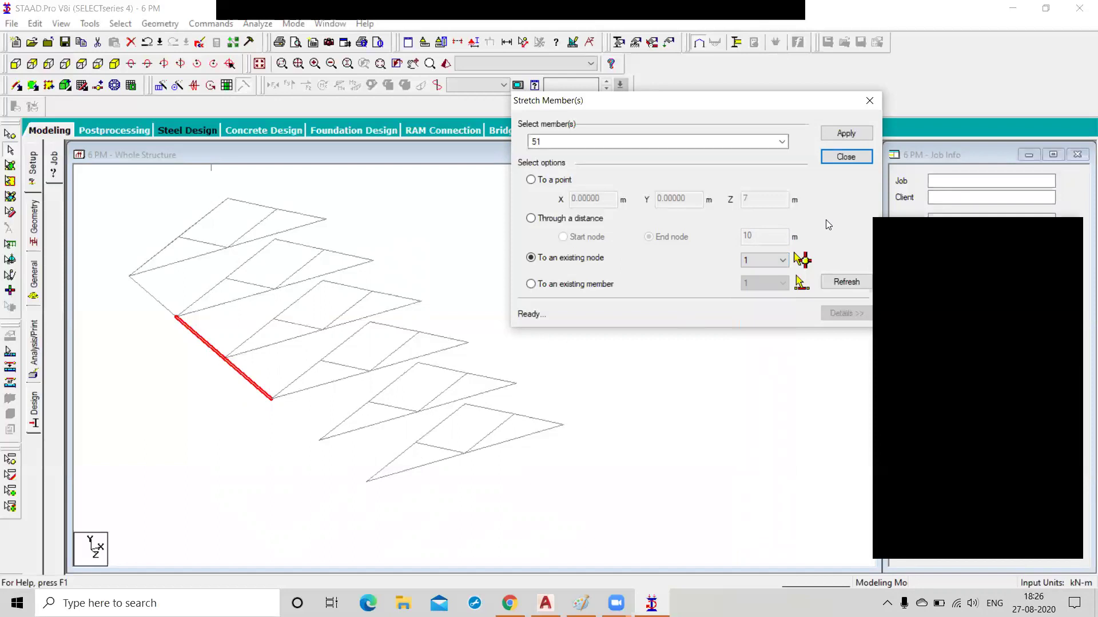
click(811, 262)
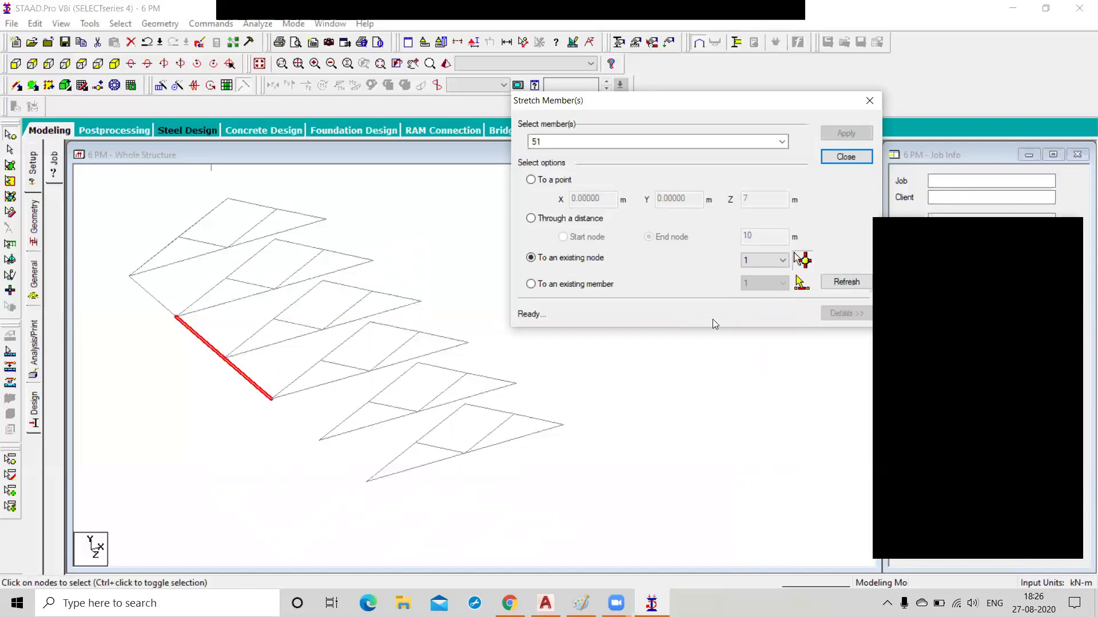
click(320, 441)
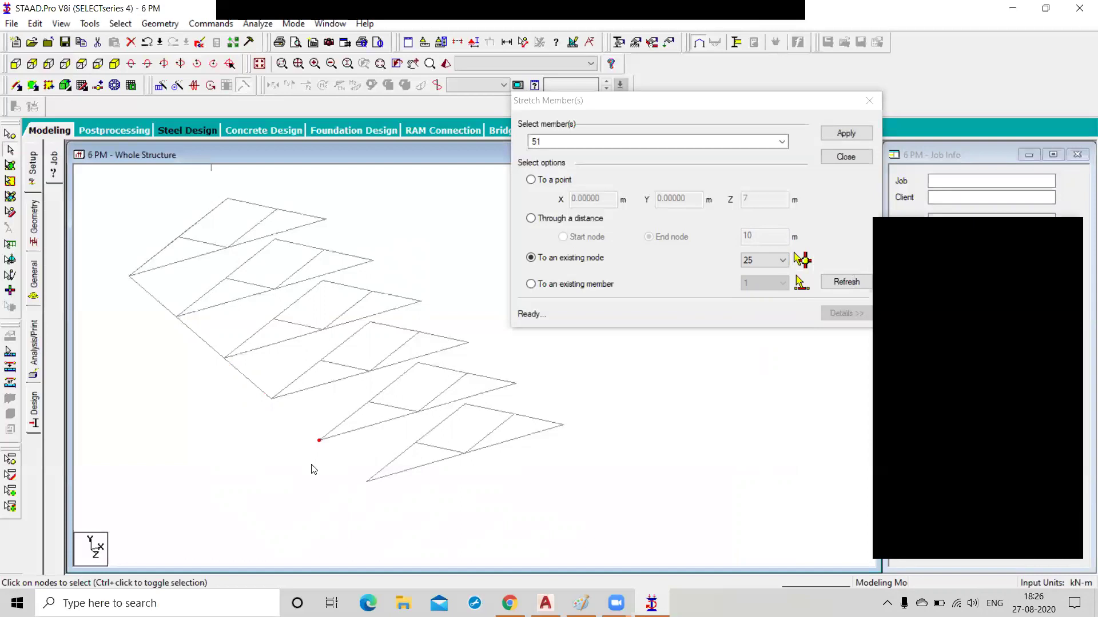
click(747, 264)
click(845, 137)
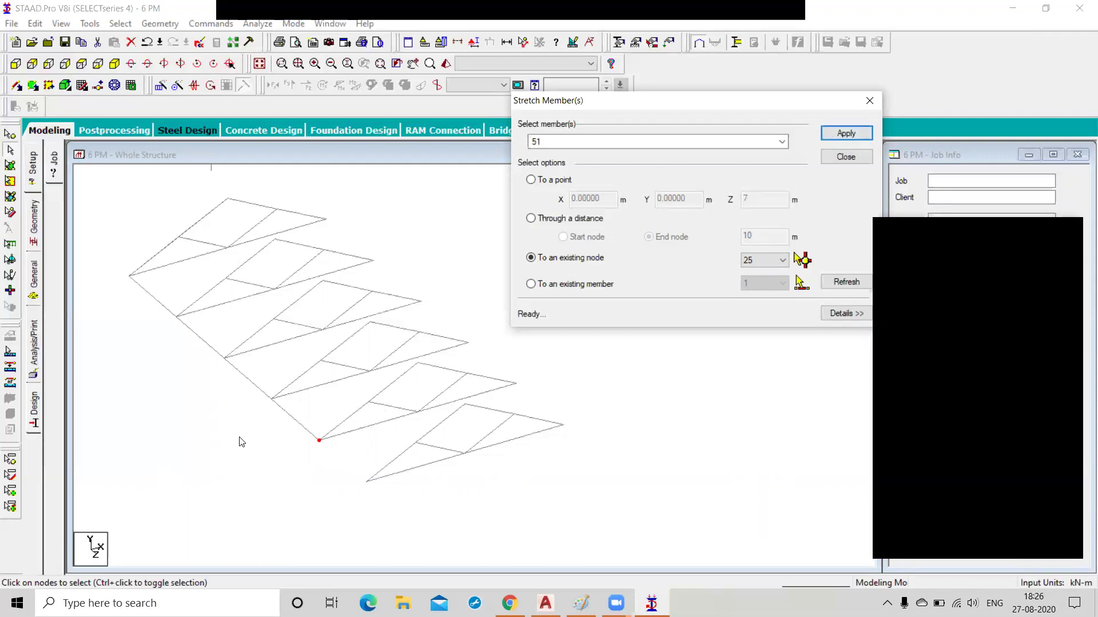
- Select the new segment between the fourth and fifth trusses and set the stretch option to To an existing member
click(293, 421)
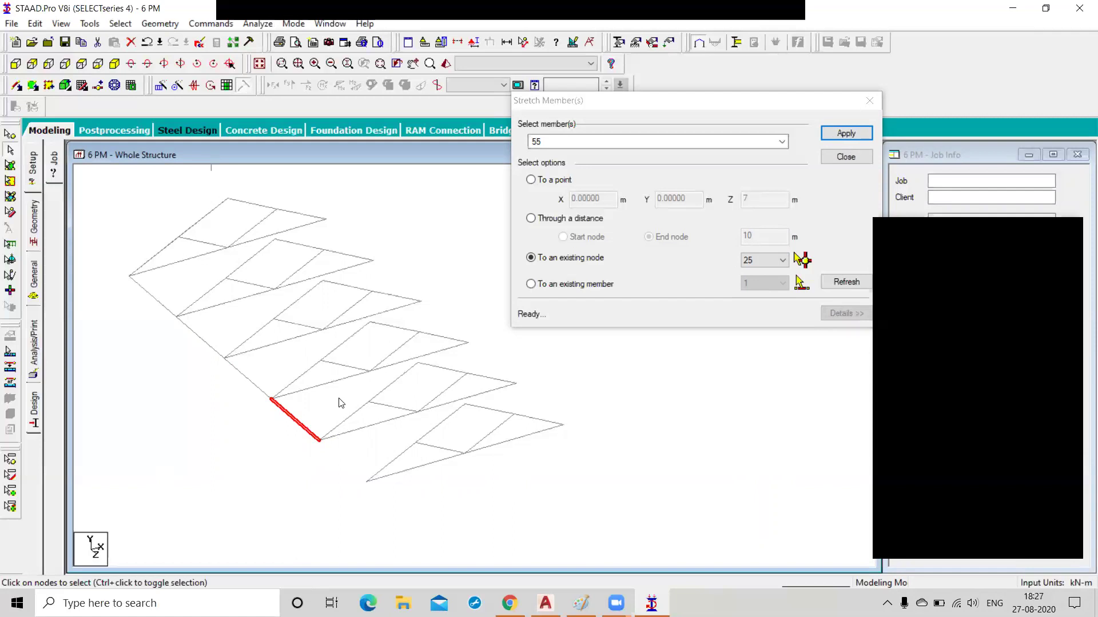
click(538, 284)
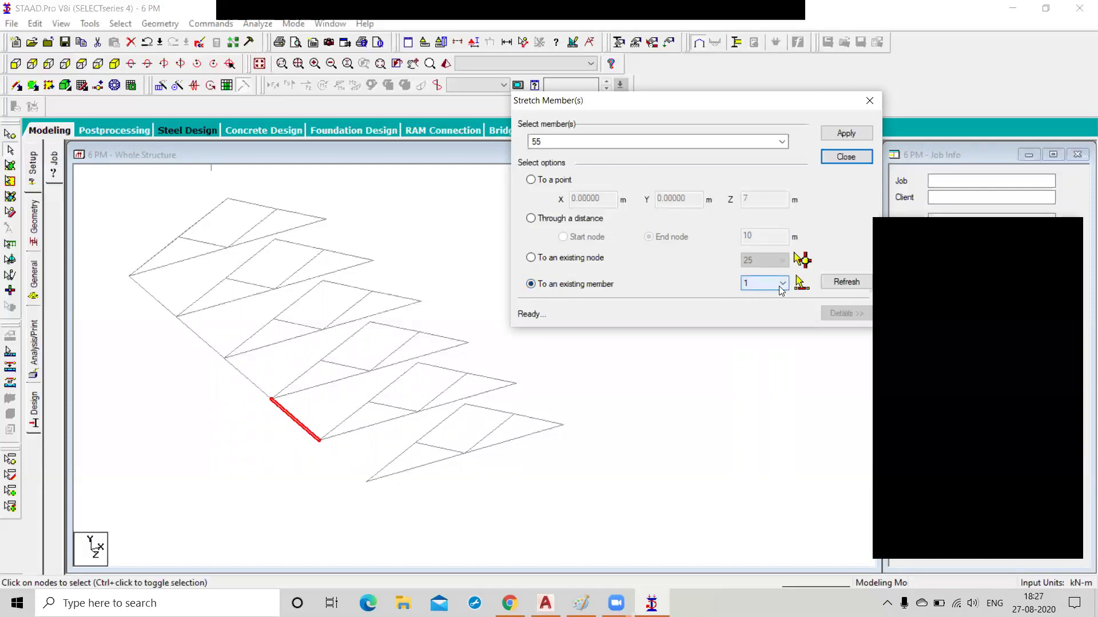
click(762, 284)
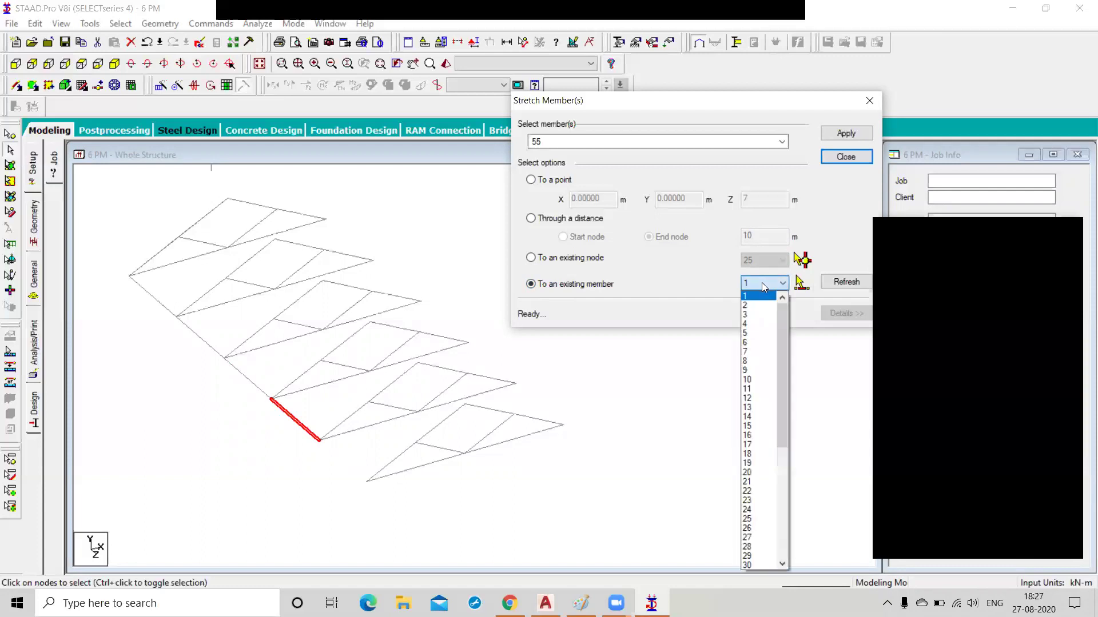
scroll(774, 384, down, 3)
scroll(773, 384, down, 3)
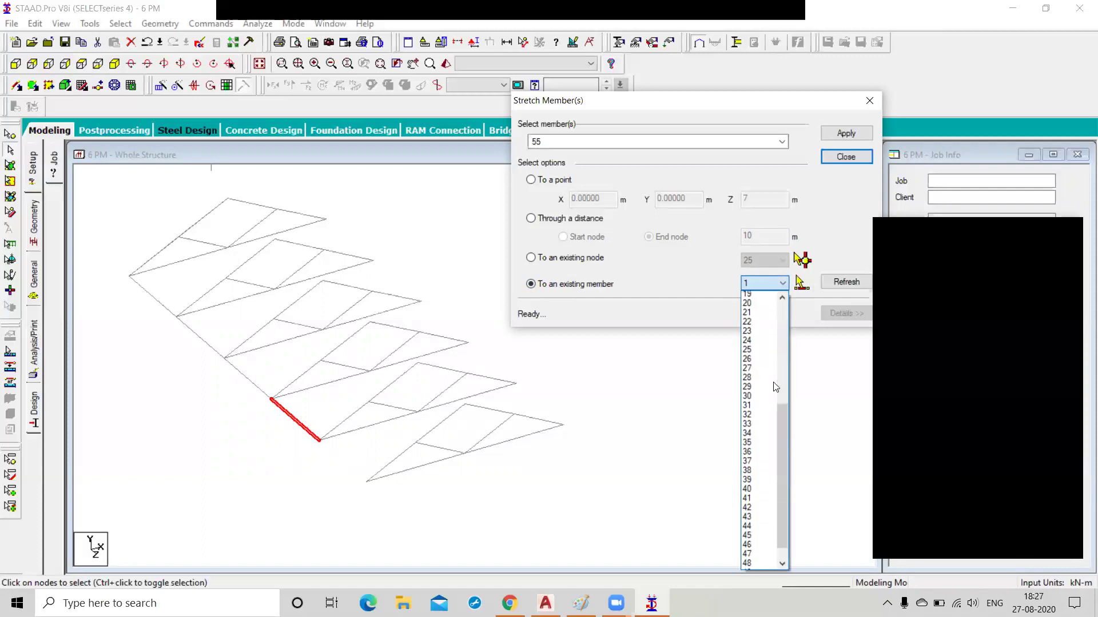
click(821, 377)
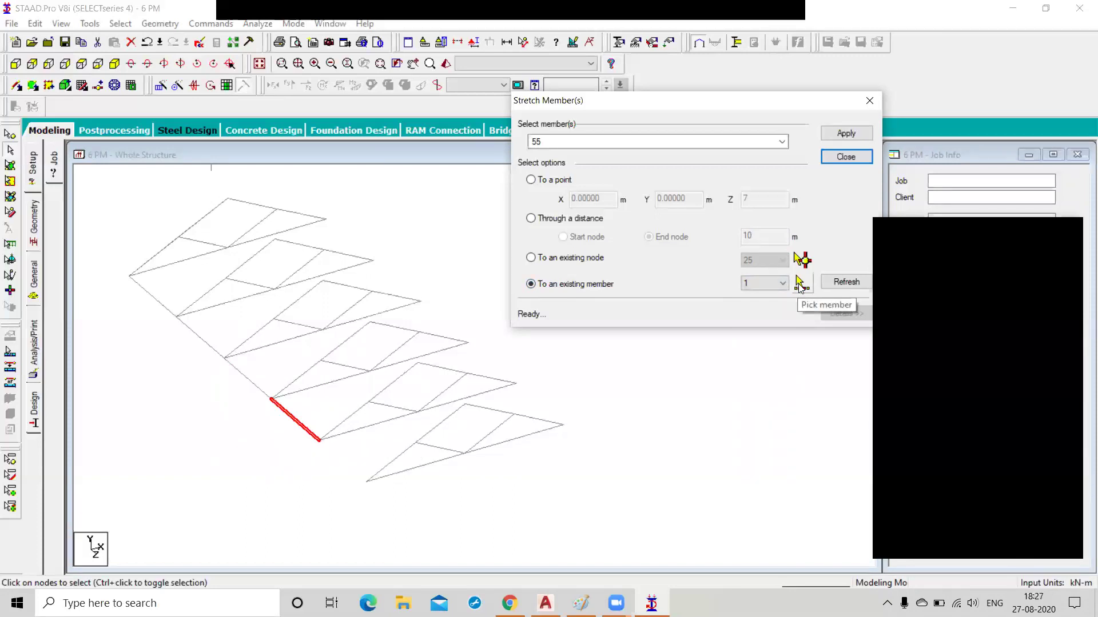
- Try to apply the stretch to an existing member with the bottom chord member of the frontmost truss selected
click(800, 281)
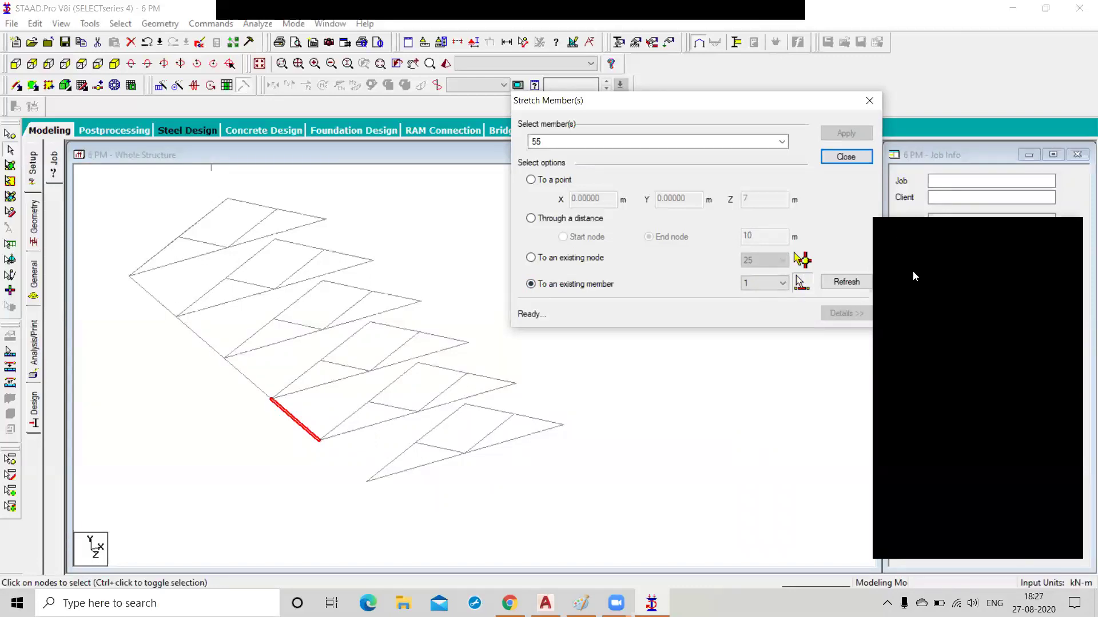
click(800, 282)
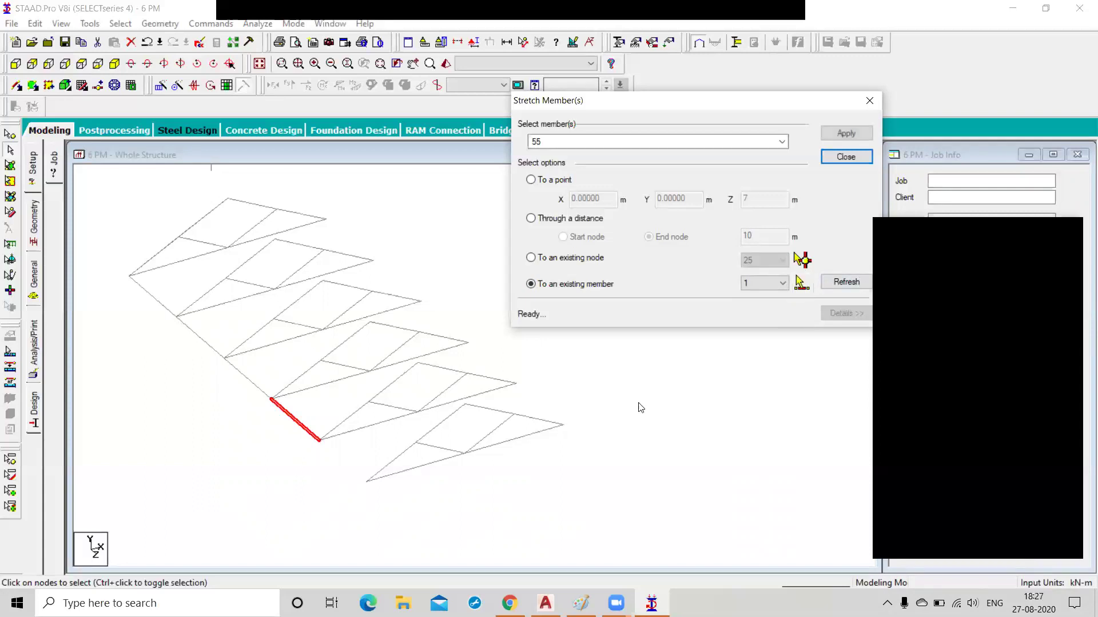
click(387, 479)
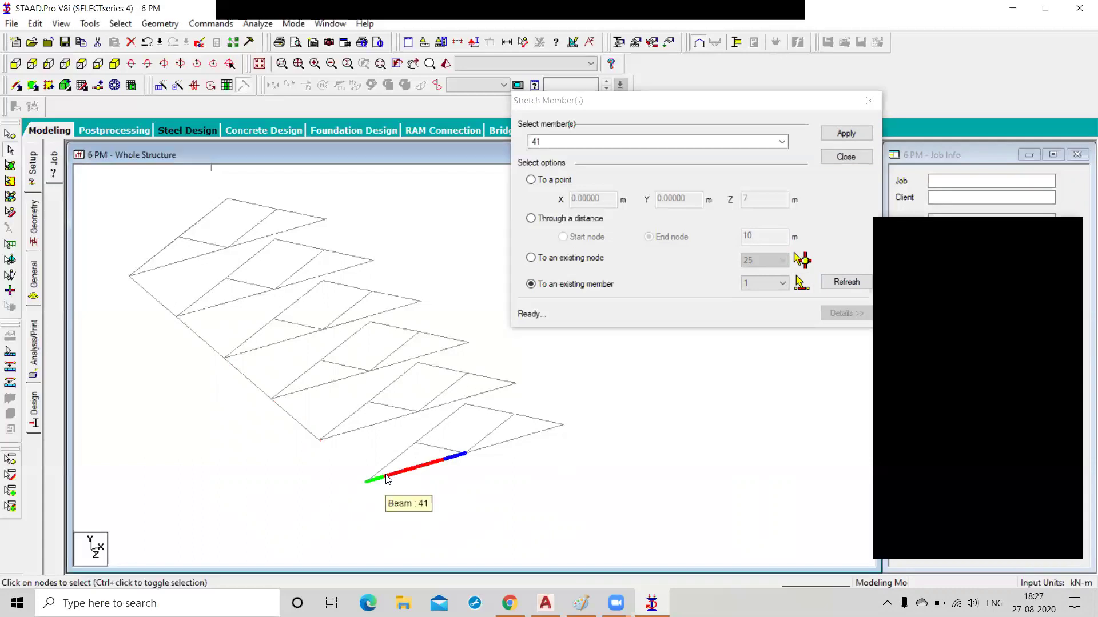
click(841, 135)
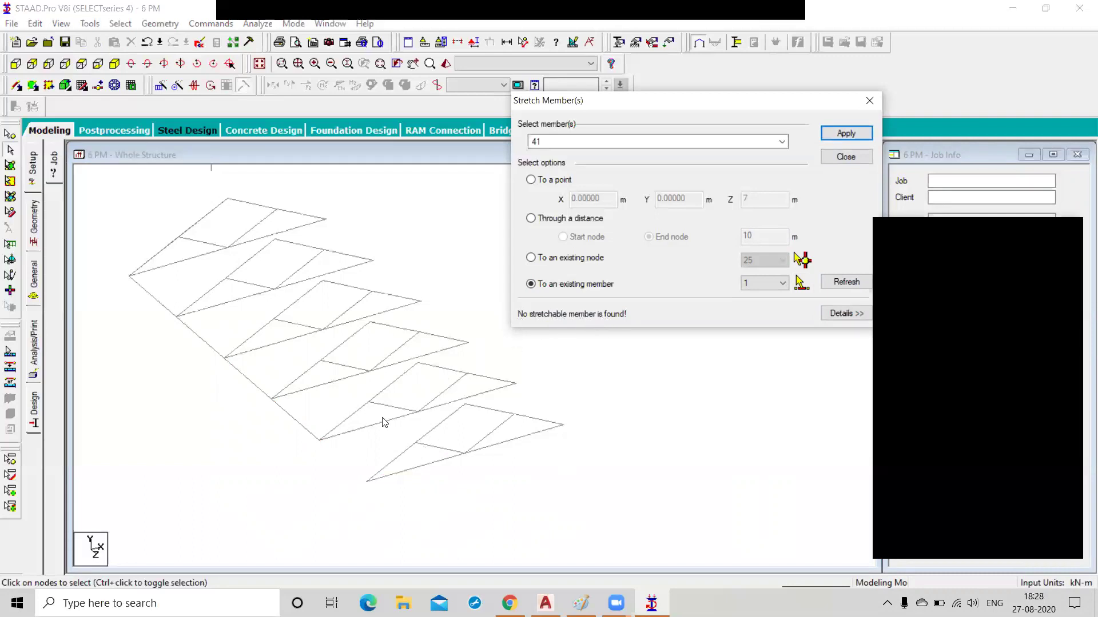
- Stretch the segment between the fourth and fifth trusses to existing member 41, the bottom chord member of the frontmost truss
click(296, 423)
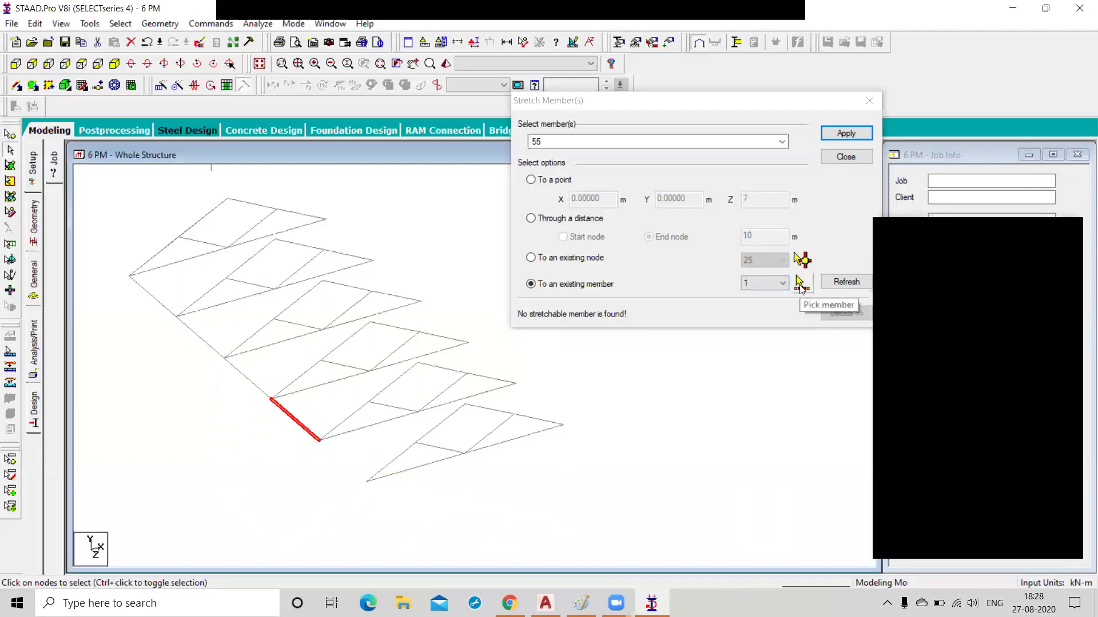
click(801, 283)
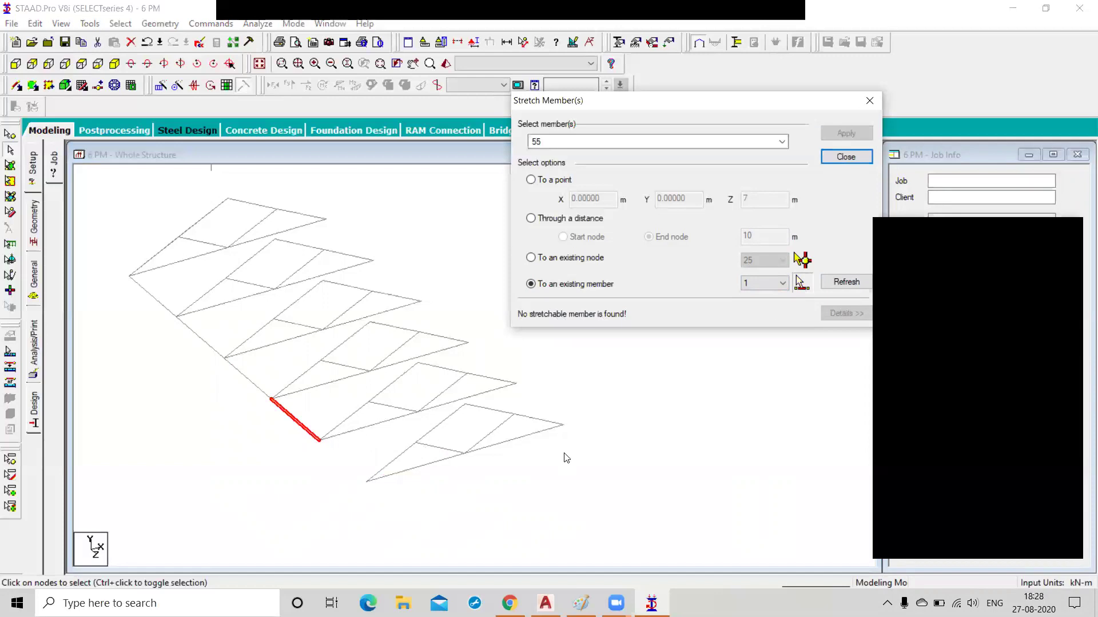
click(399, 474)
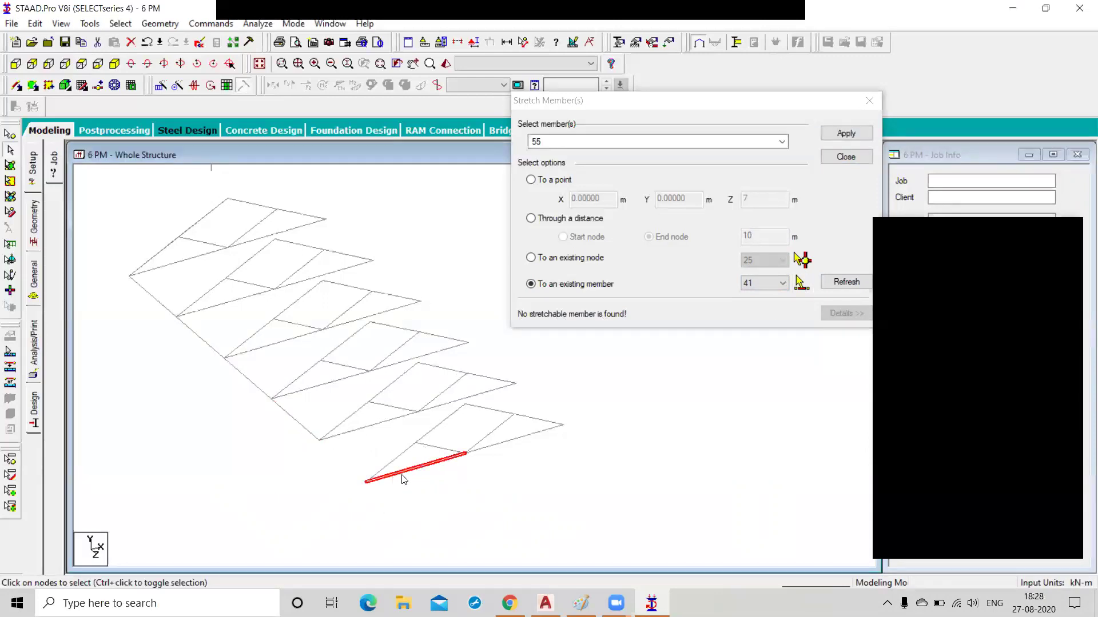
click(844, 139)
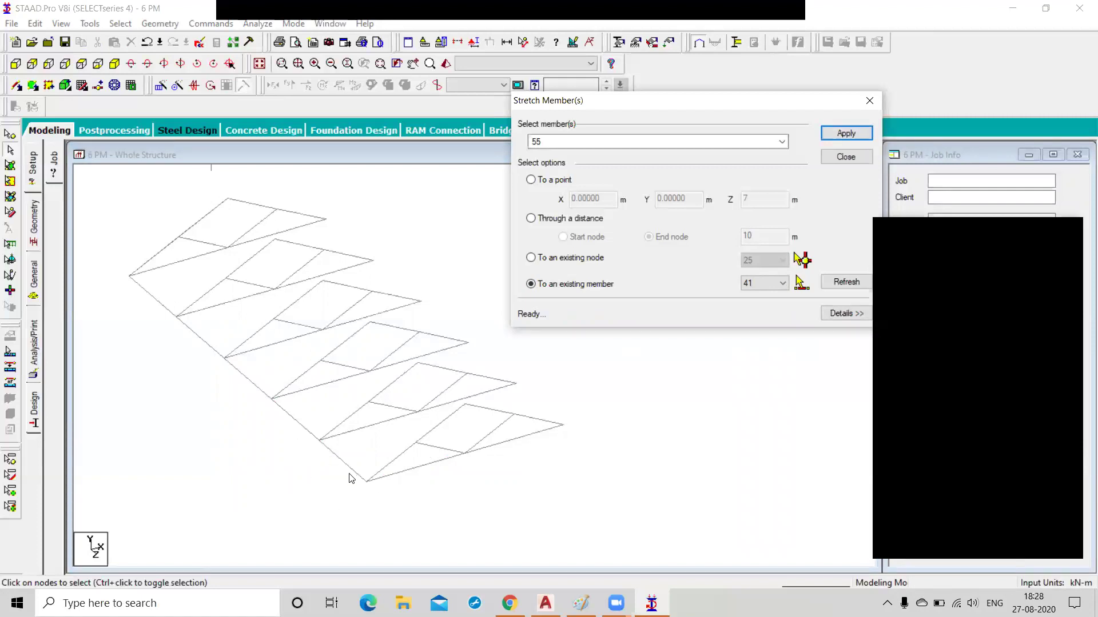
click(493, 483)
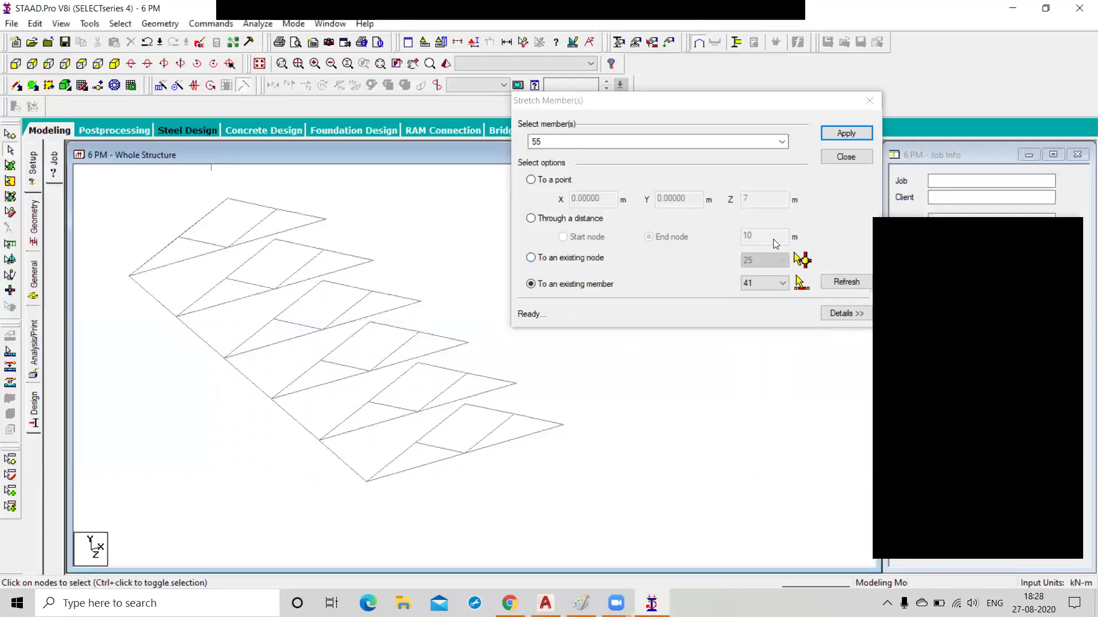
- Save the modified structure at the Auto Save prompt and close the Stretch Member(s) dialog, bringing the whole model into view
click(988, 285)
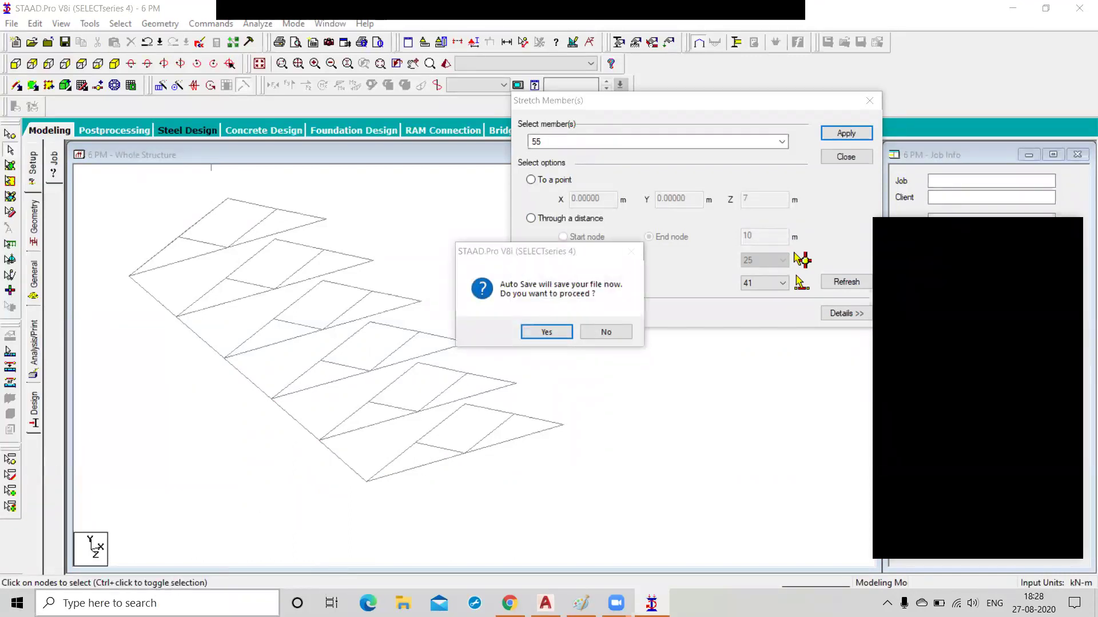
click(532, 330)
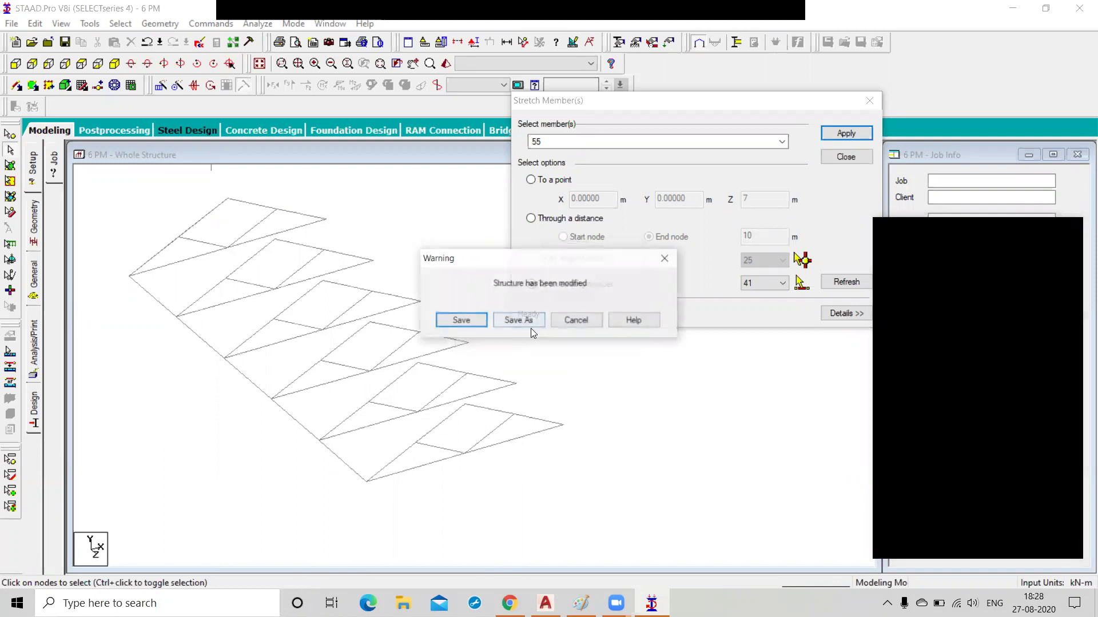
click(479, 321)
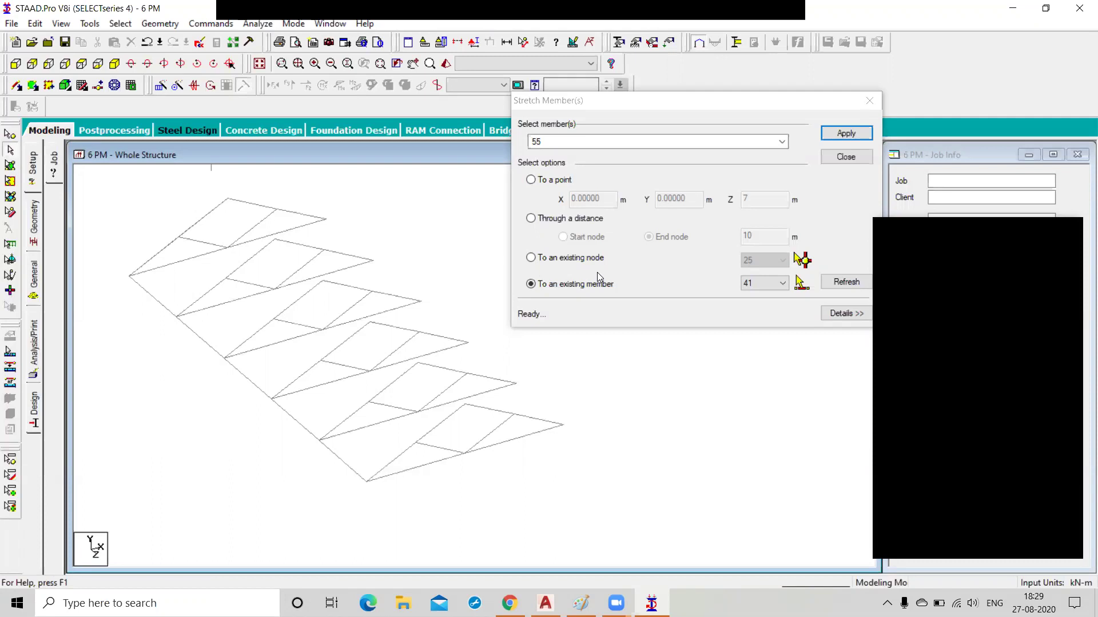
click(854, 157)
scroll(631, 453, down, 1)
scroll(630, 453, down, 2)
middle_drag(583, 414, 739, 522)
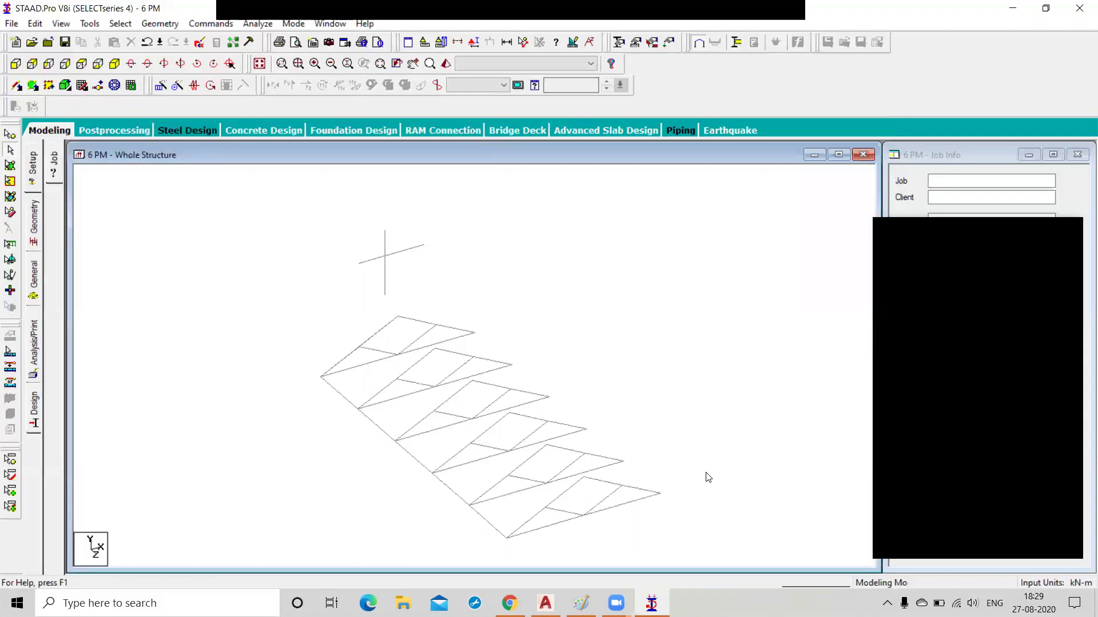
click(155, 24)
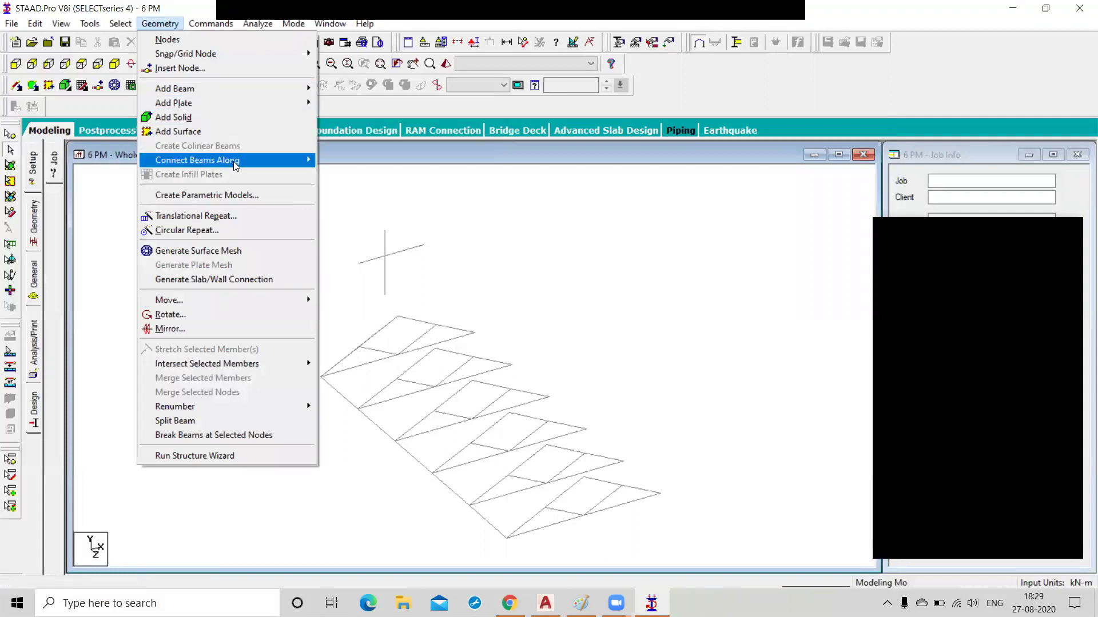
mouse_move(240, 161)
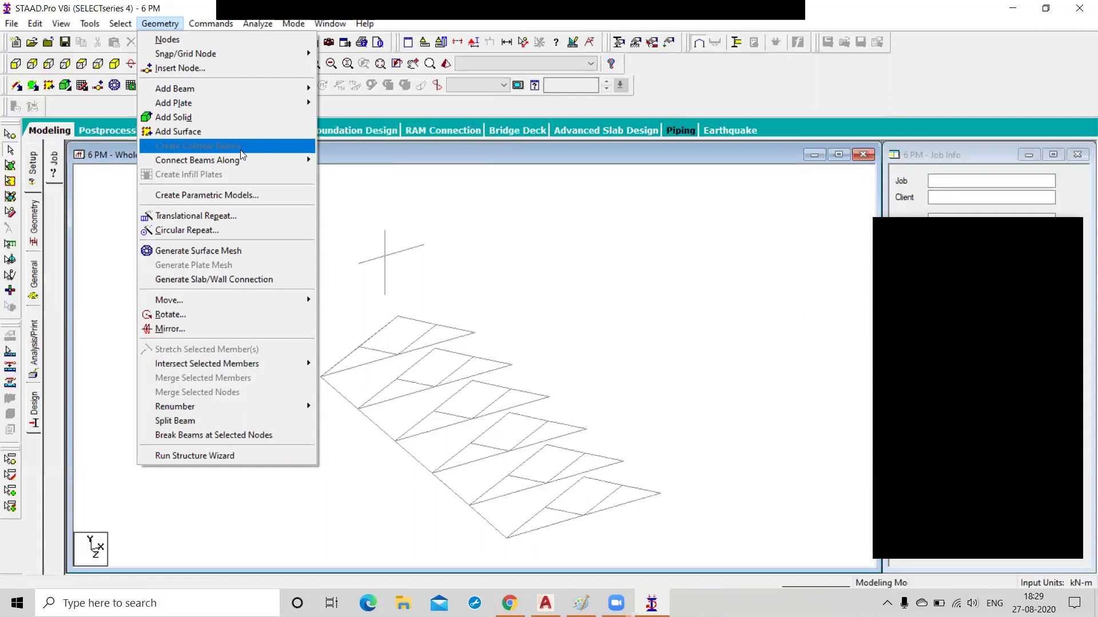
click(313, 217)
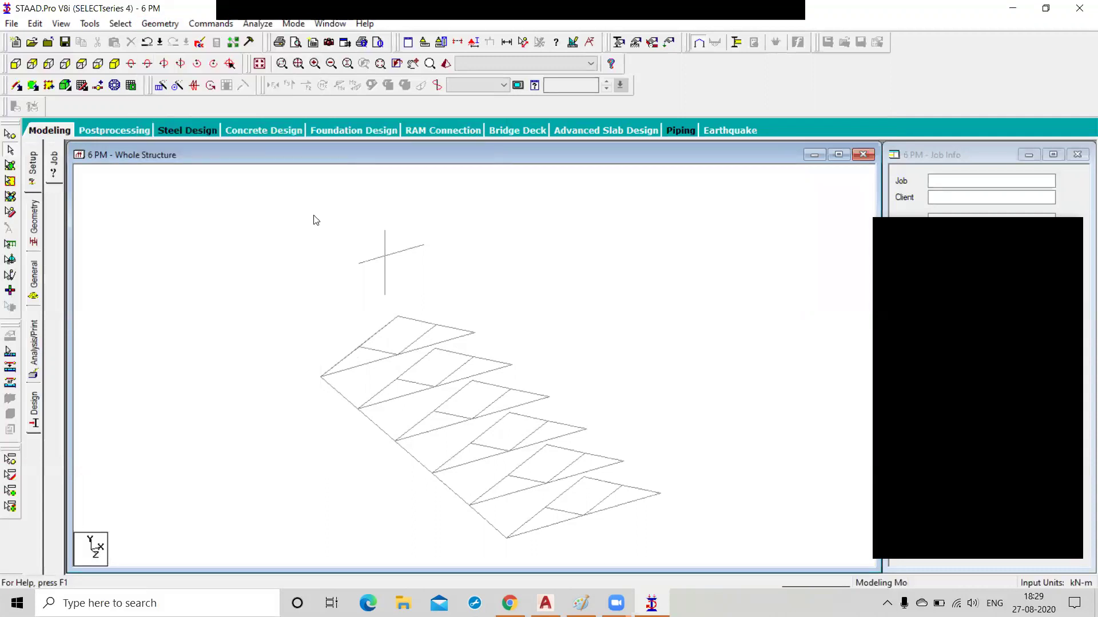
- Draw a sloping beam on the grid from X 6, Y 6 to X 10, Y 4
click(130, 85)
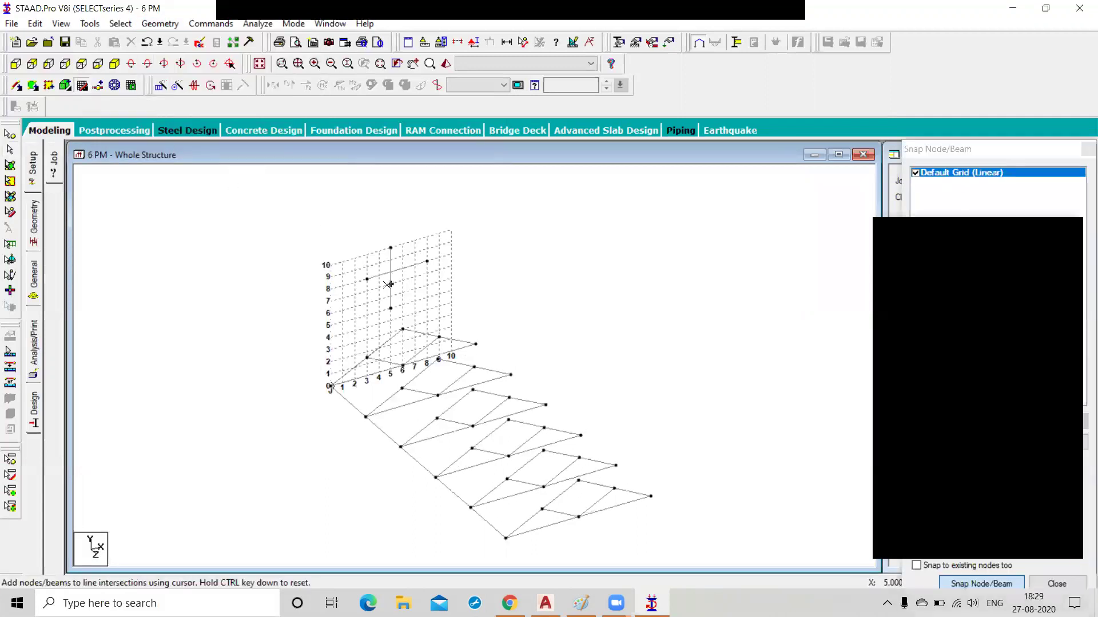
scroll(388, 284, up, 3)
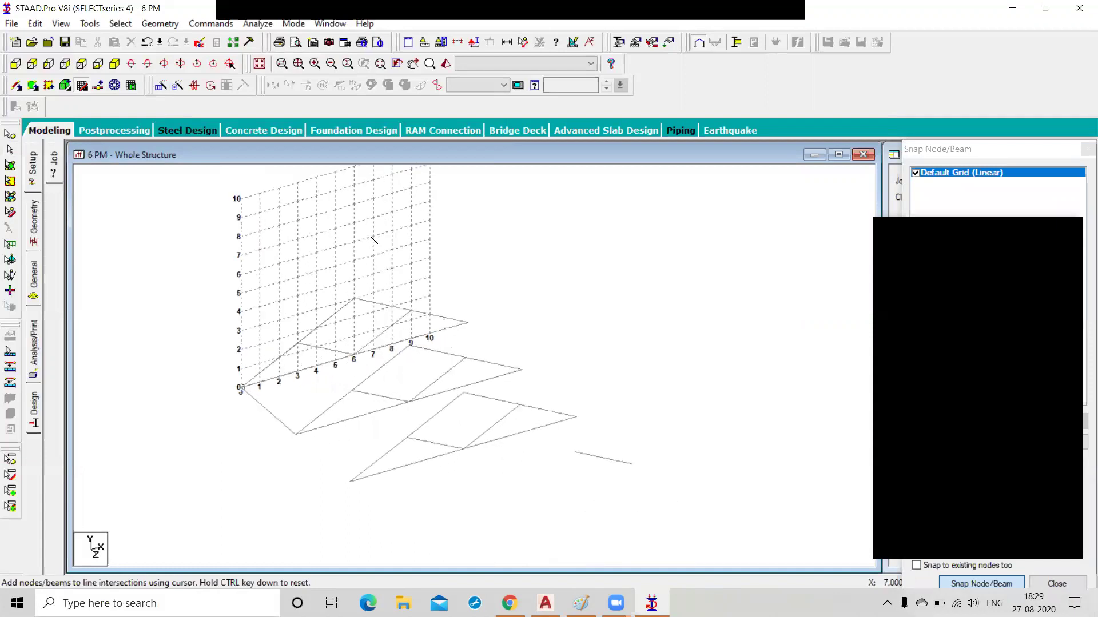
click(350, 238)
click(428, 254)
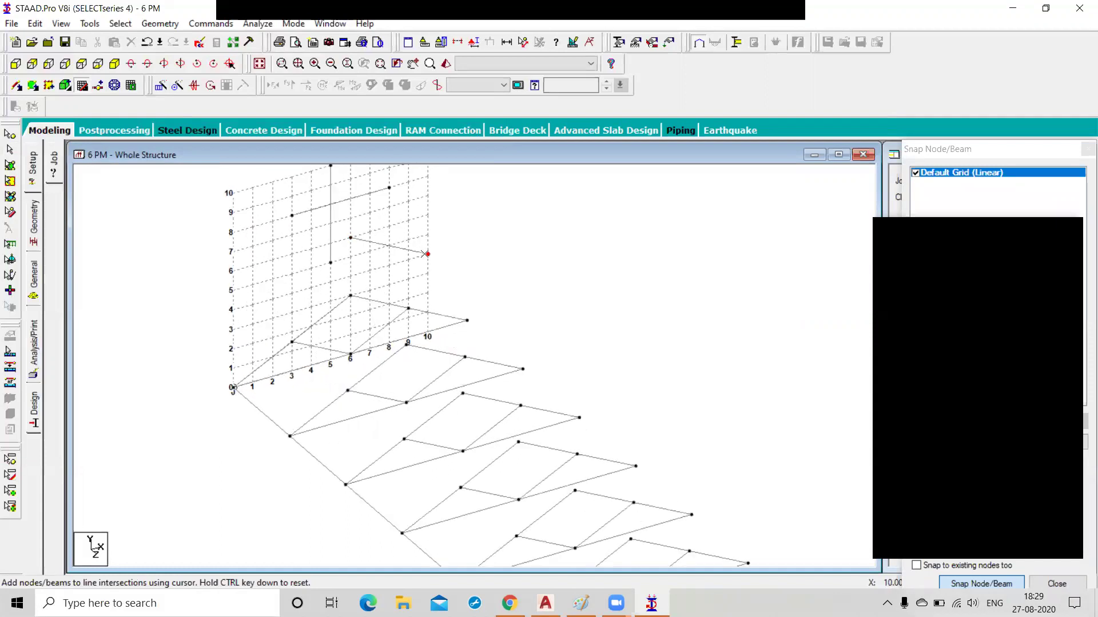
key(Escape)
- Delete the sloping beam between the two free grid nodes and accept the deletion warning
click(395, 248)
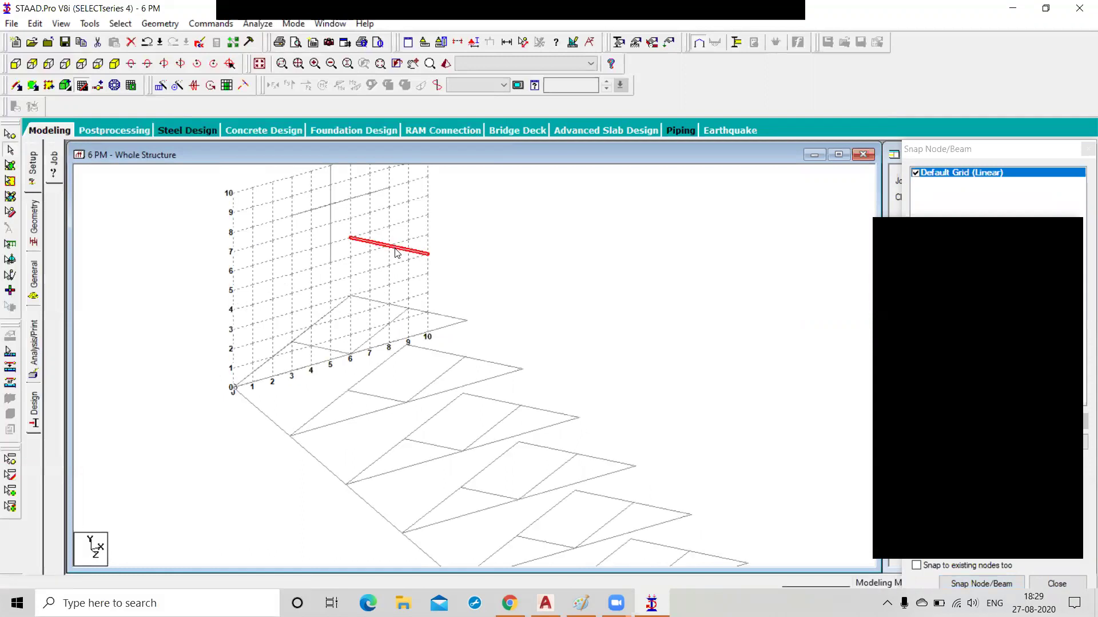
key(Delete)
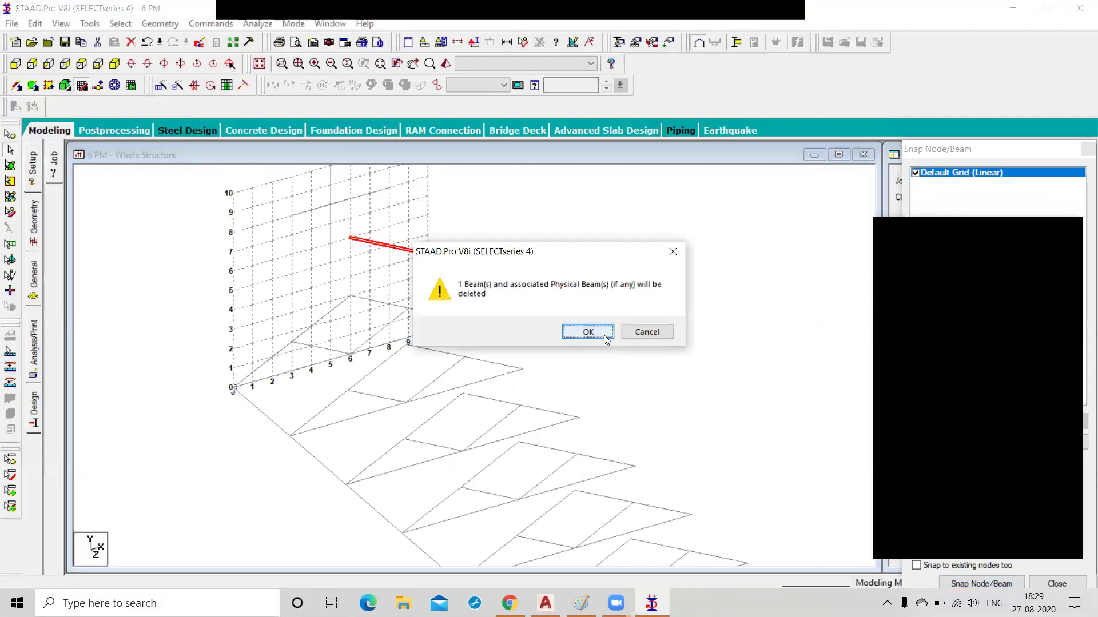
click(632, 328)
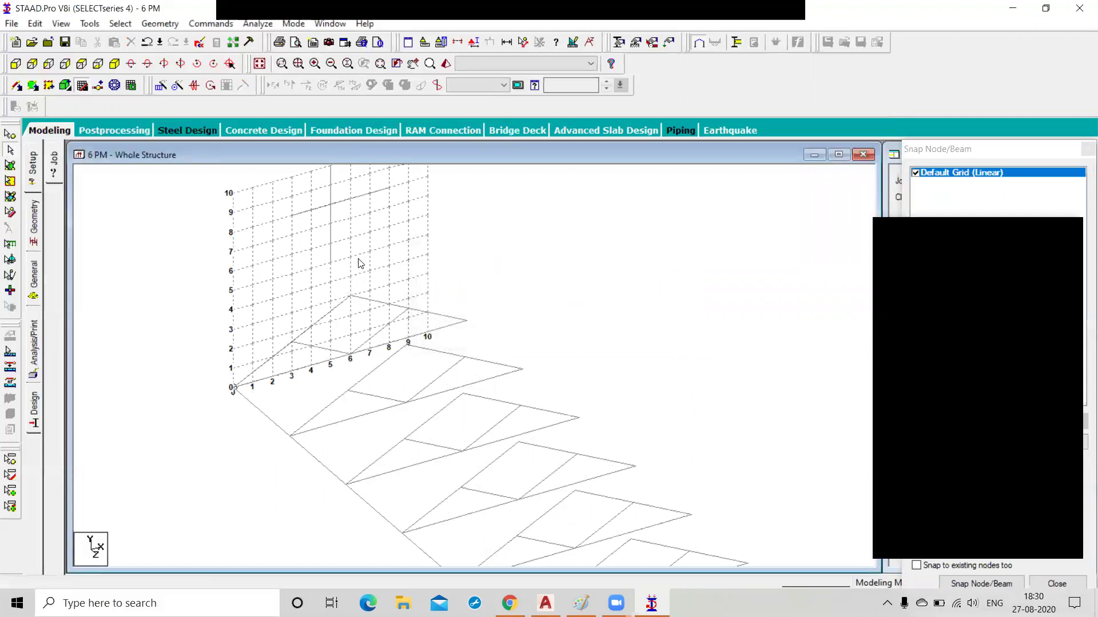
- Select the two free nodes at X 6 and X 10 on the grid and join them with Create Colinear Beams
click(127, 85)
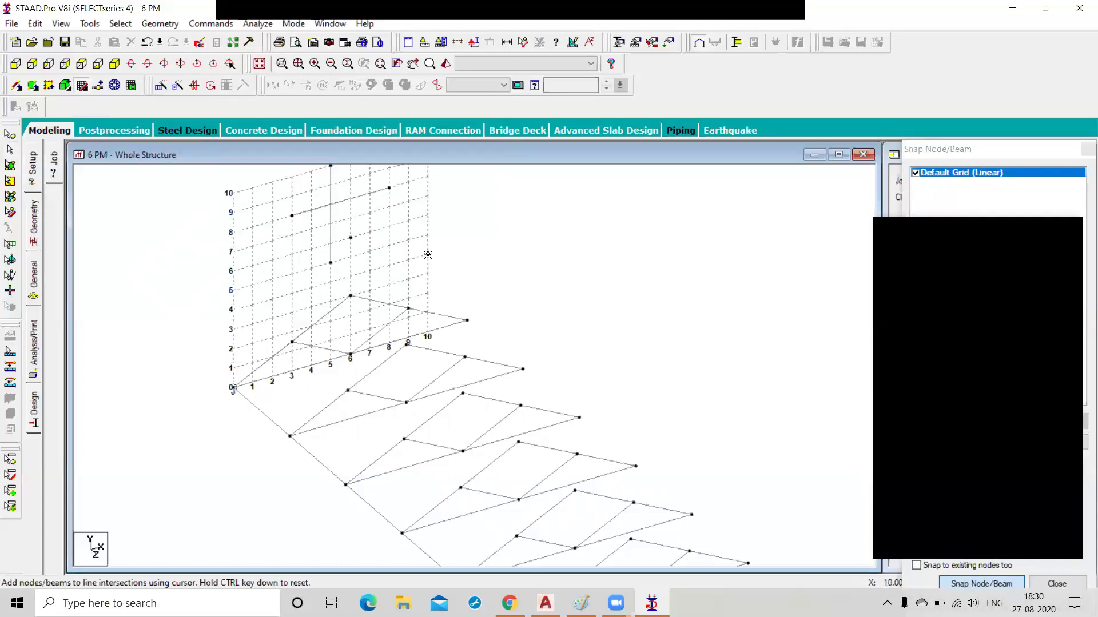
key(Escape)
click(10, 134)
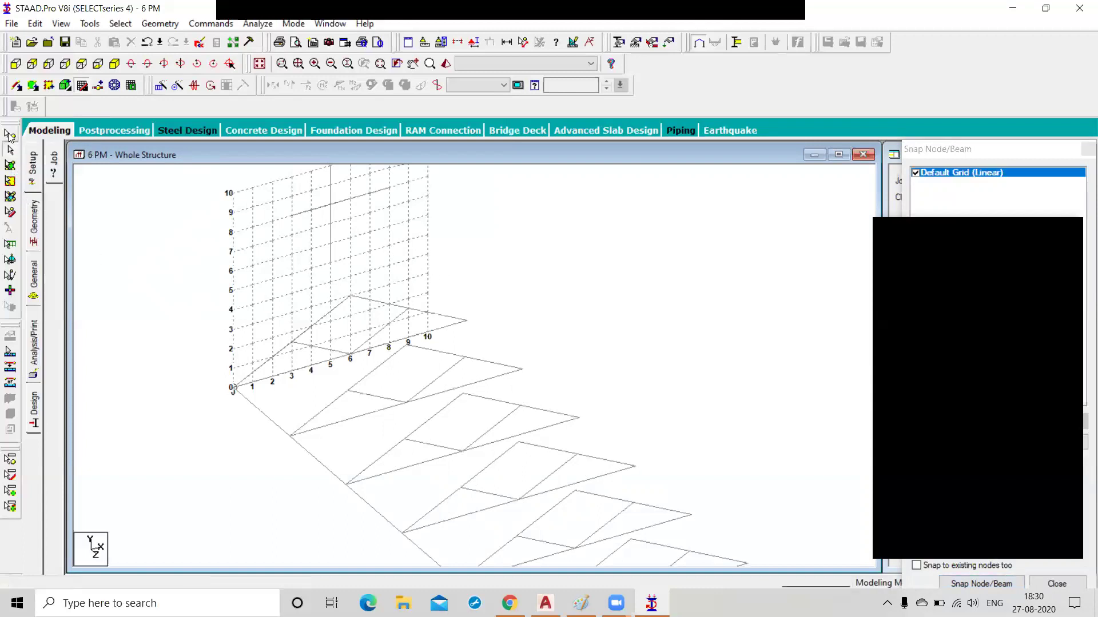
drag(350, 222, 446, 271)
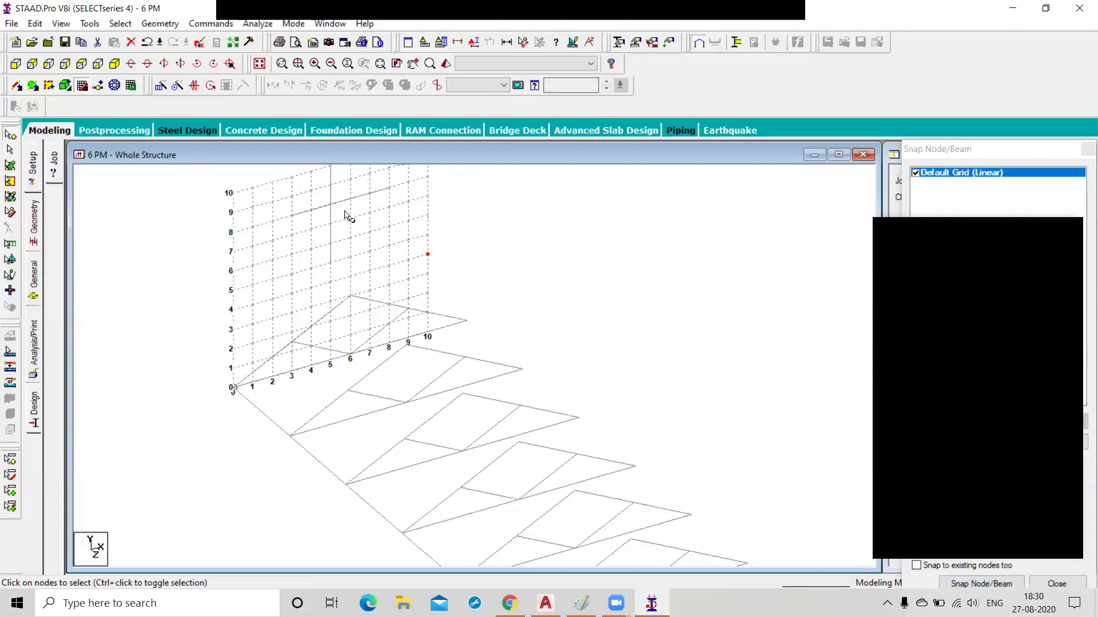
drag(345, 213, 383, 260)
click(160, 23)
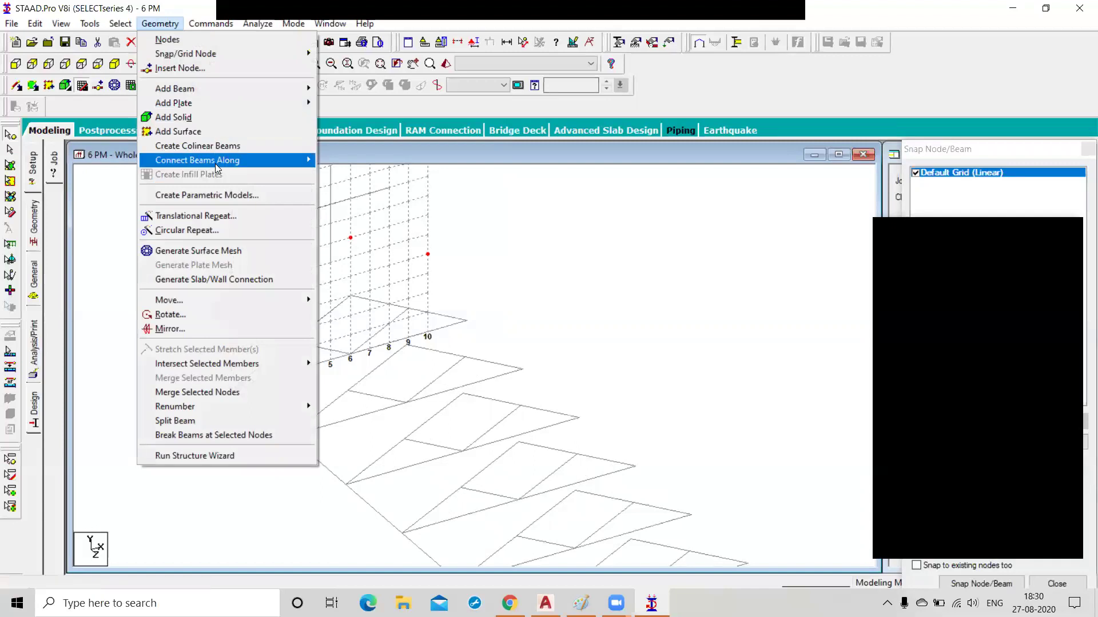
mouse_move(218, 165)
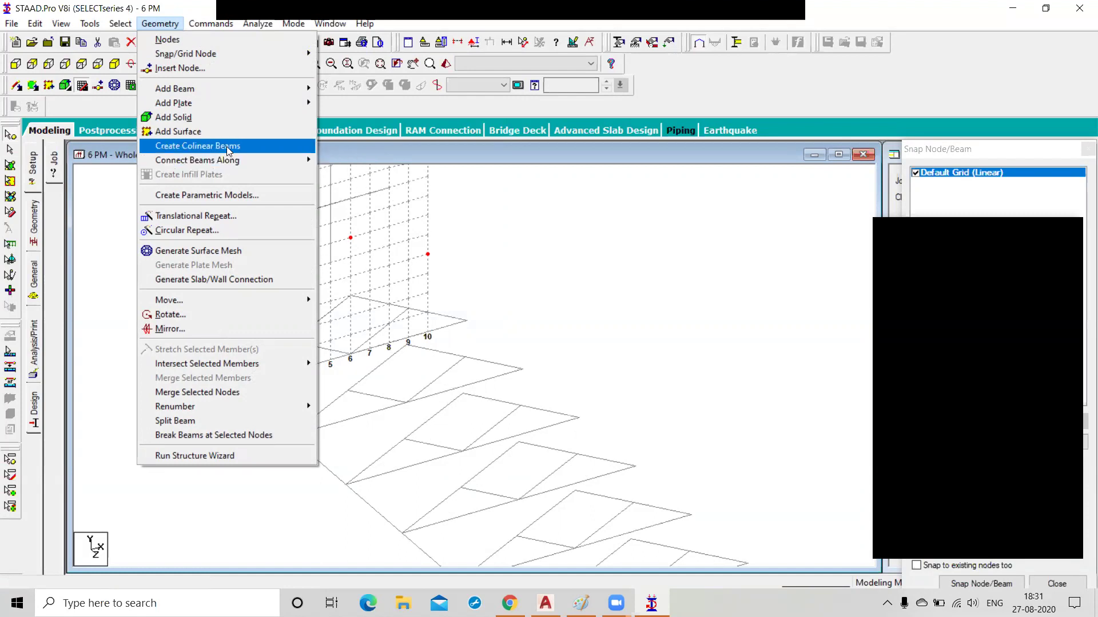
click(228, 148)
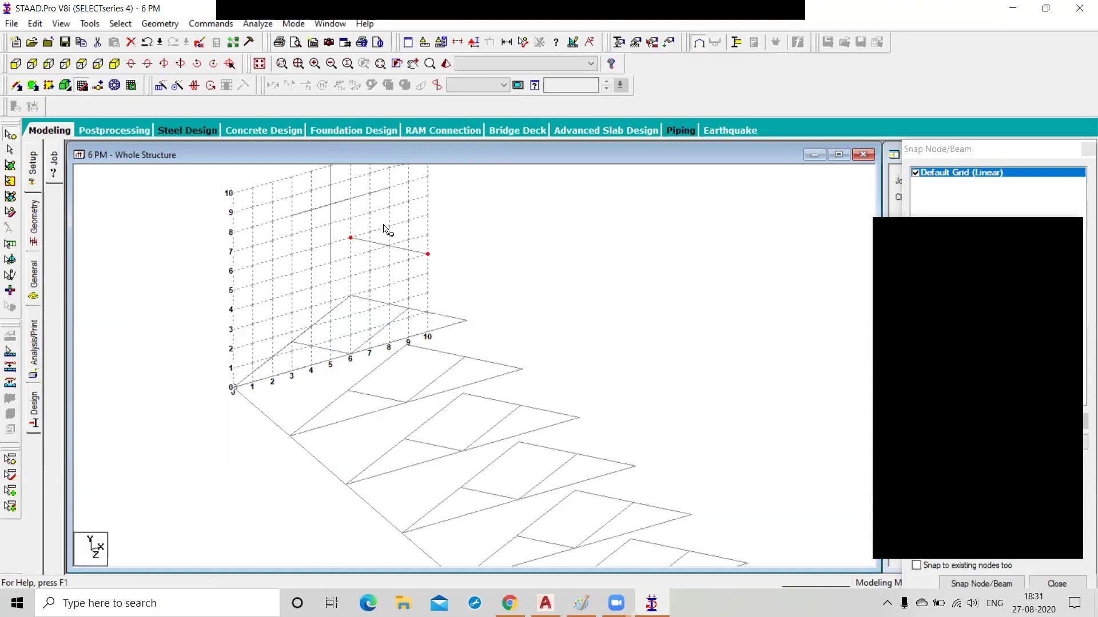
- Examine the horizontal and vertical beams of the cross on the grid by selecting each one
click(381, 222)
mouse_move(337, 227)
middle_down()
mouse_move(353, 261)
mouse_move(342, 237)
middle_up()
scroll(341, 238, up, 2)
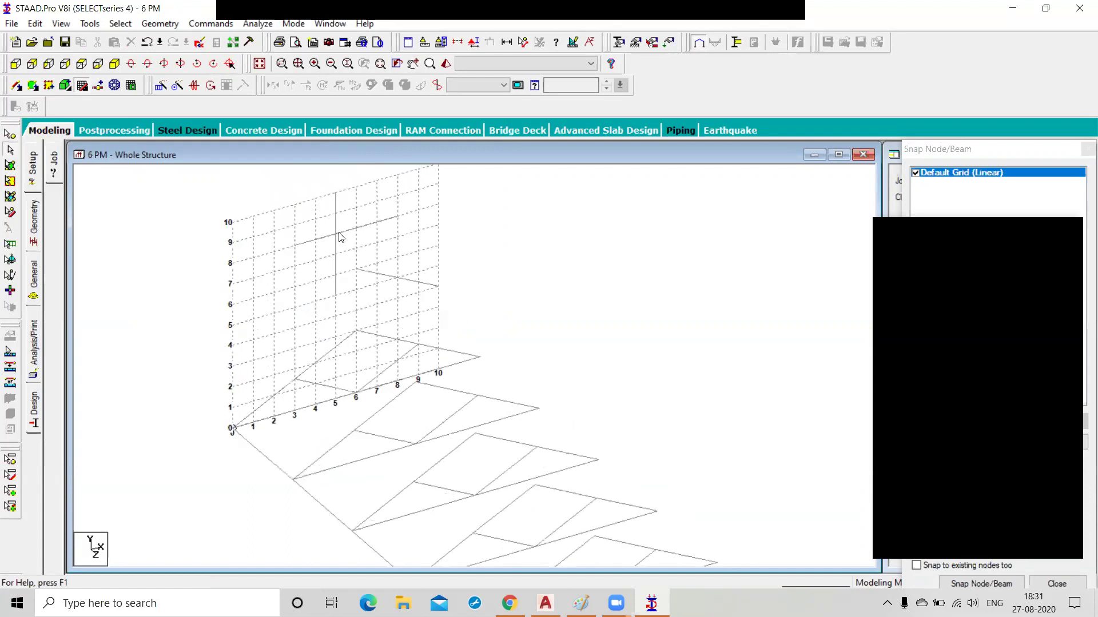
click(346, 231)
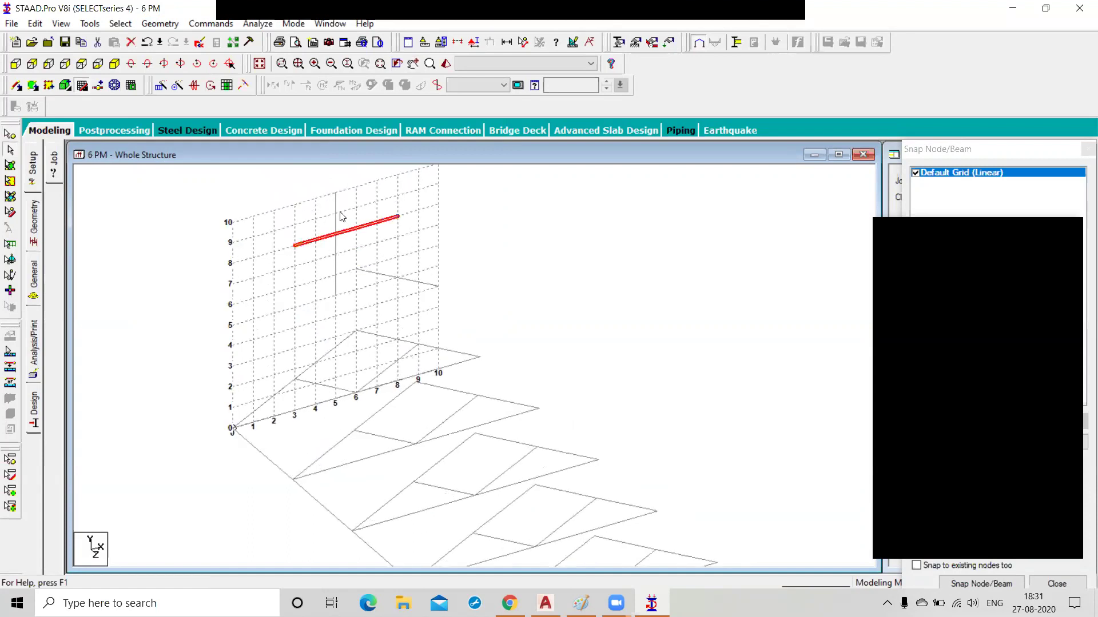
click(337, 213)
click(326, 236)
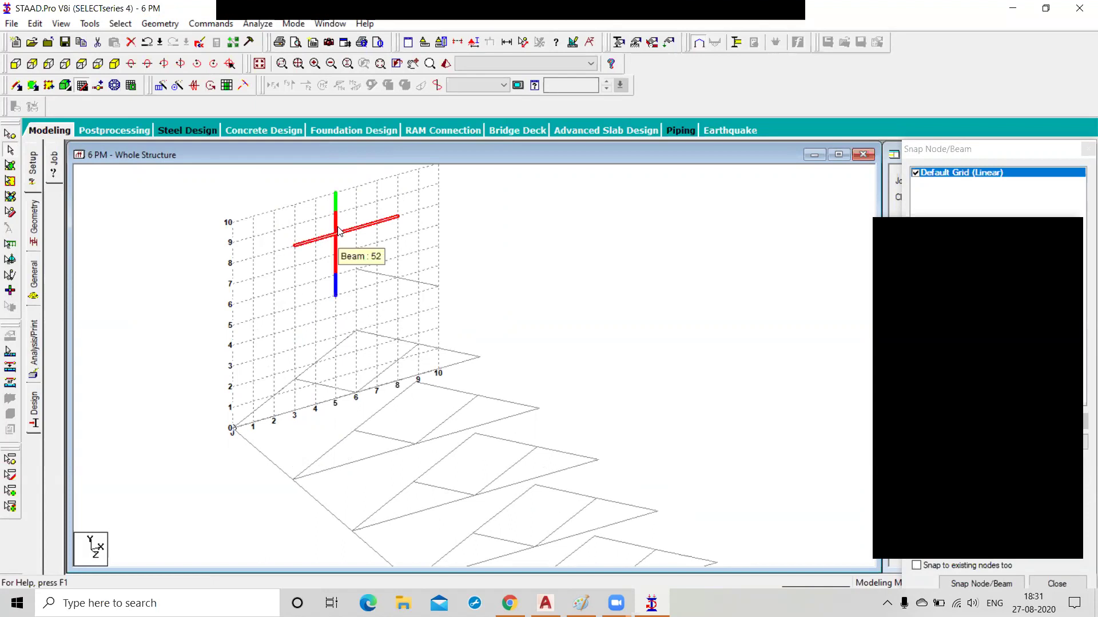
click(257, 190)
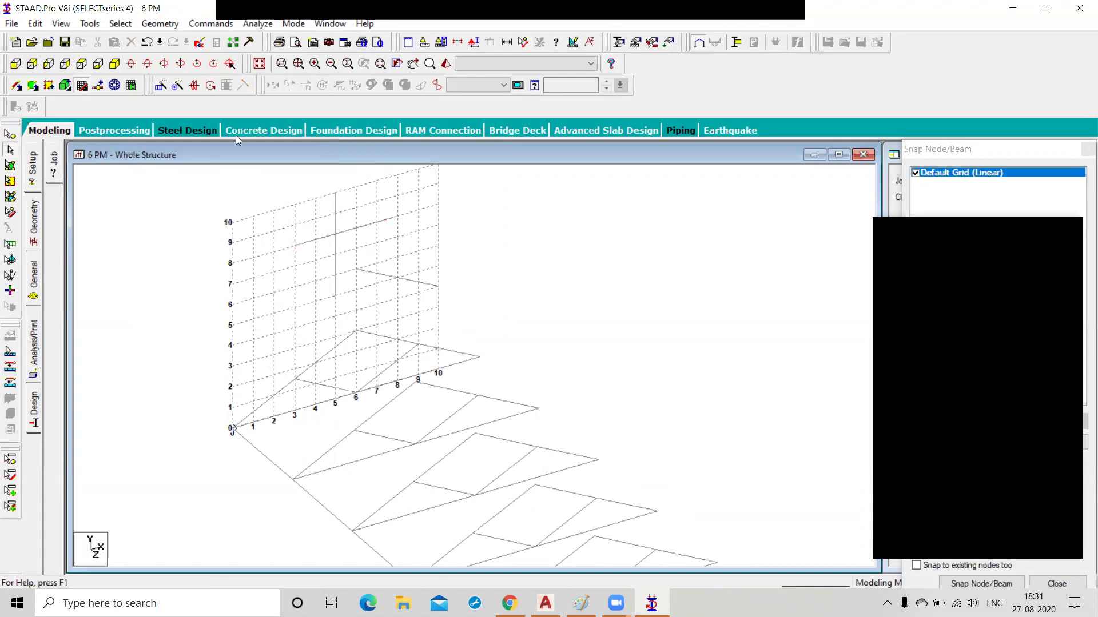
- Highlight the intersecting members of the model with a tolerance of 0 m
click(160, 24)
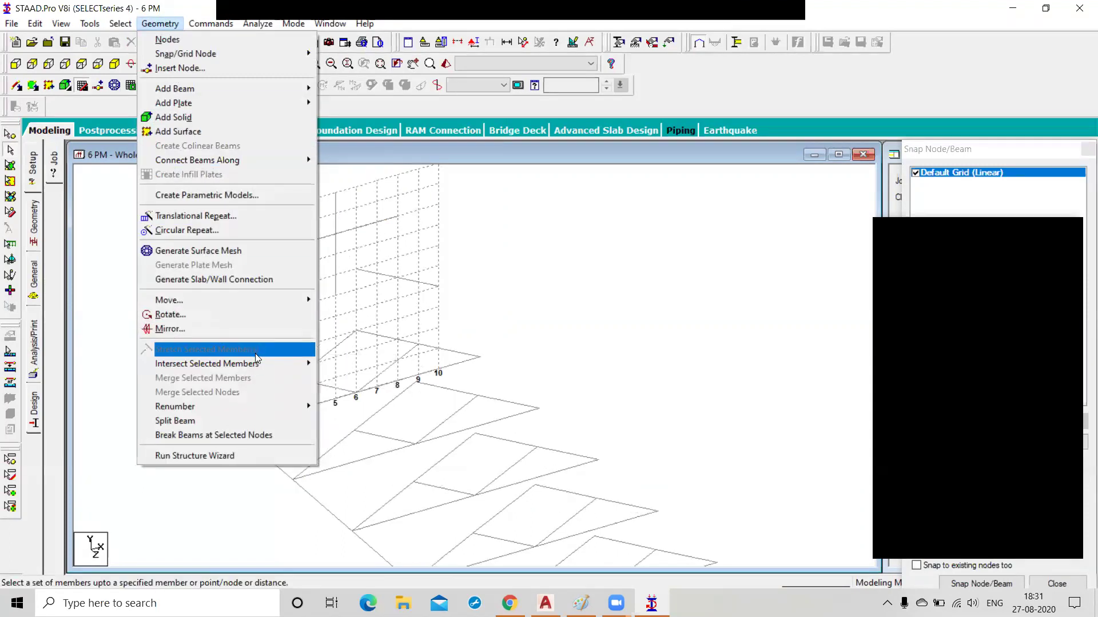
mouse_move(257, 364)
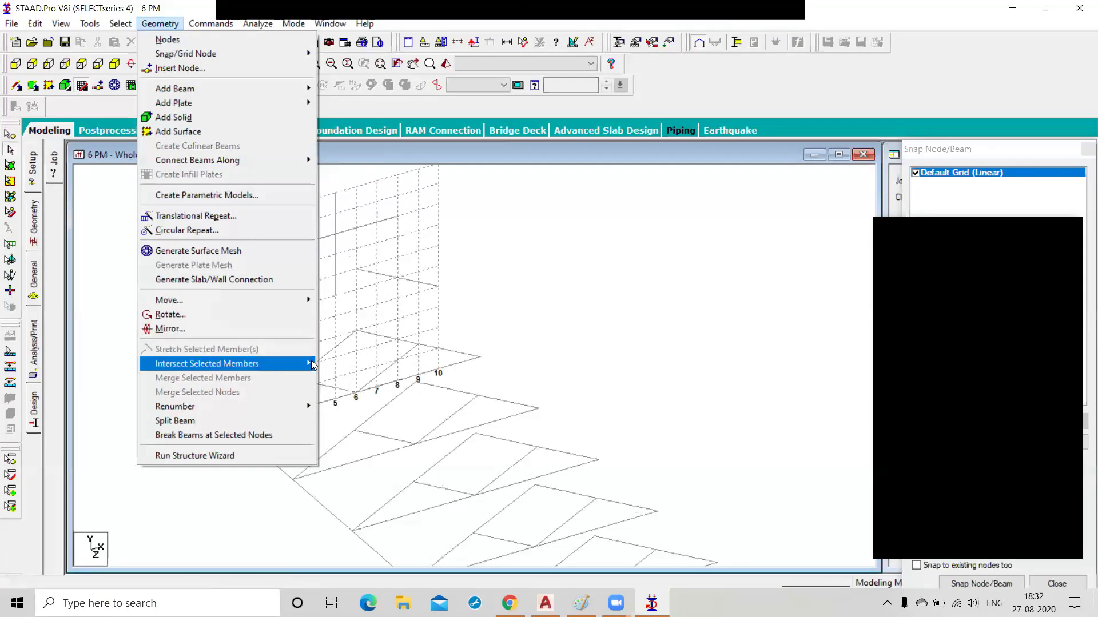
mouse_move(308, 365)
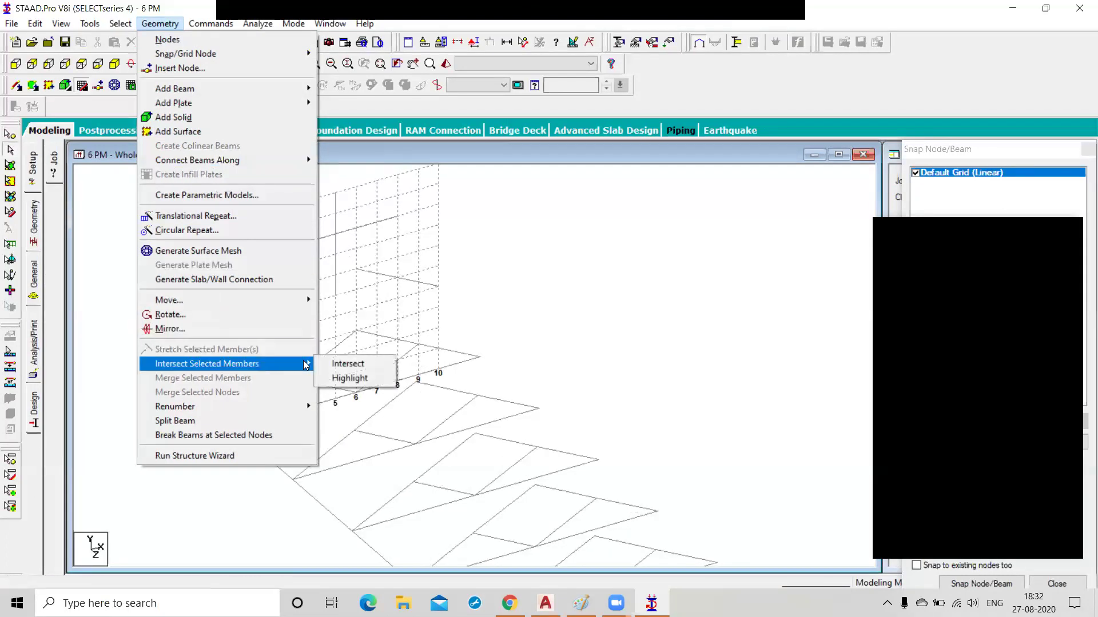
click(375, 380)
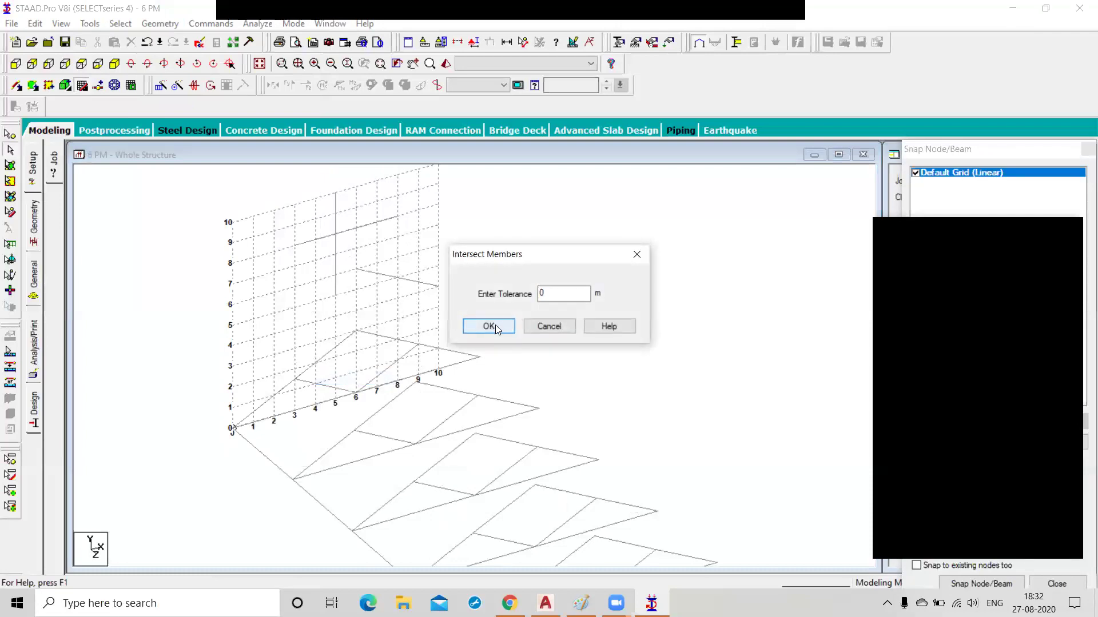
click(495, 325)
scroll(497, 330, down, 3)
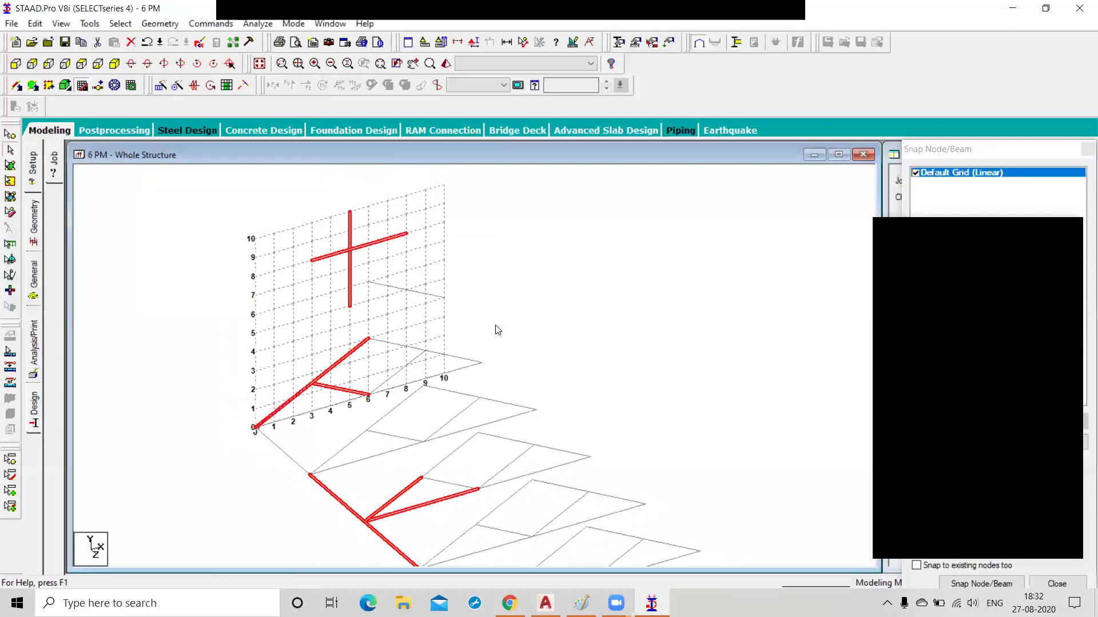
scroll(494, 334, down, 2)
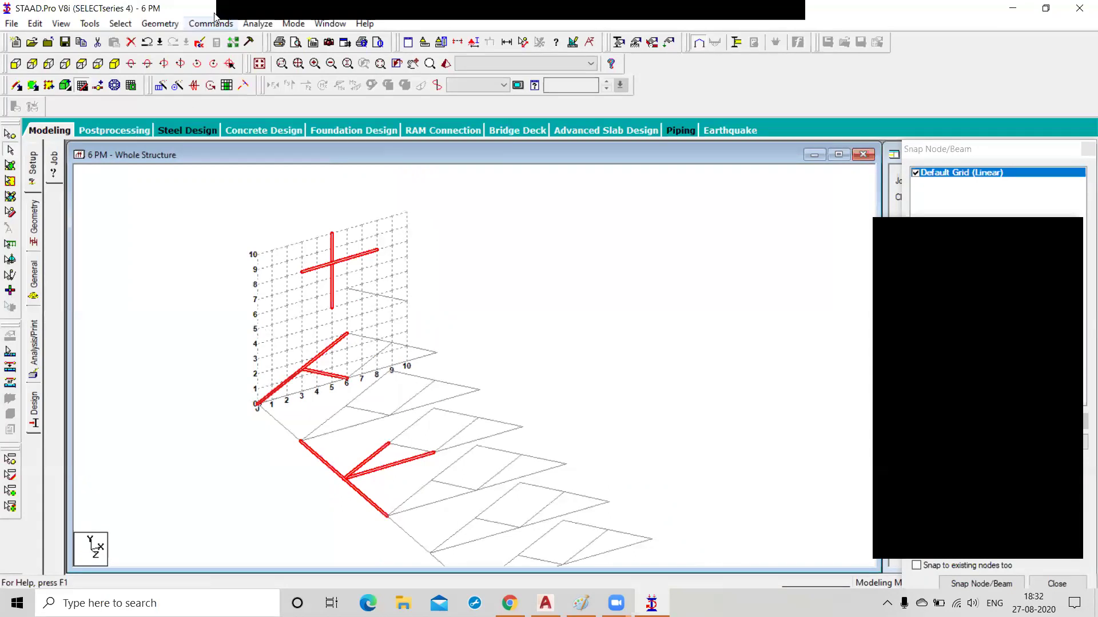
- Intersect the highlighted members with a tolerance of 0 m and acknowledge the result message
click(157, 25)
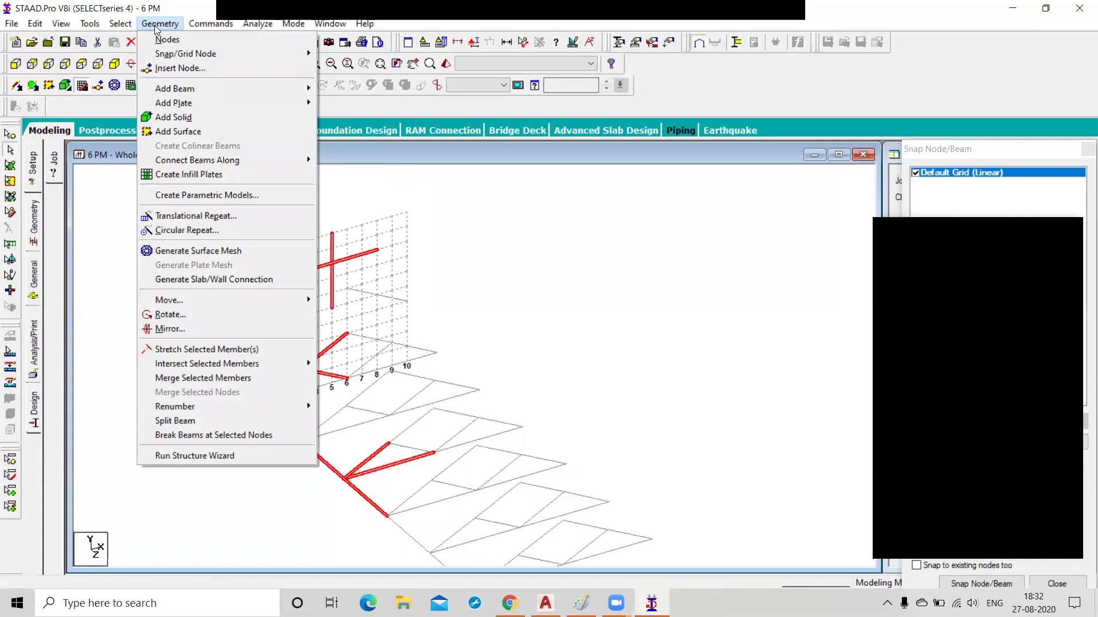
mouse_move(278, 363)
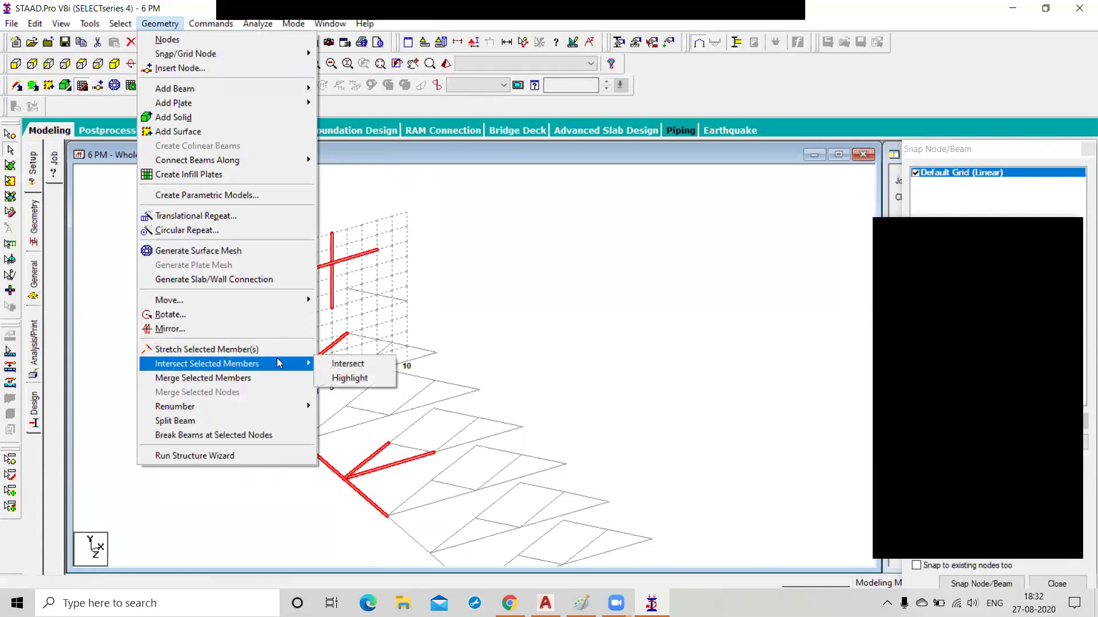
click(324, 364)
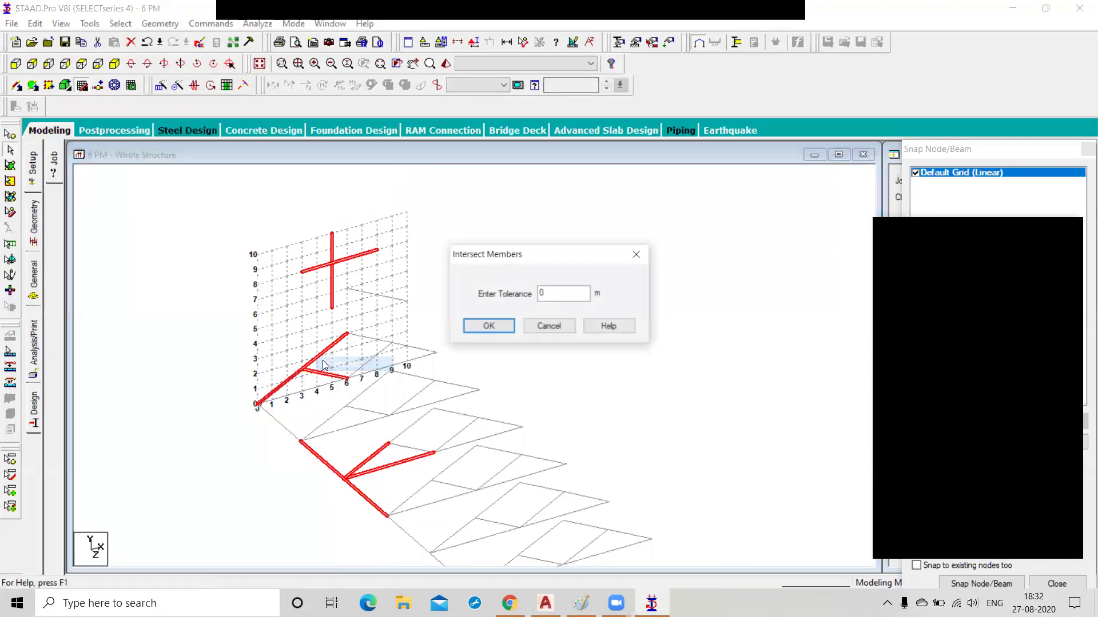
click(489, 327)
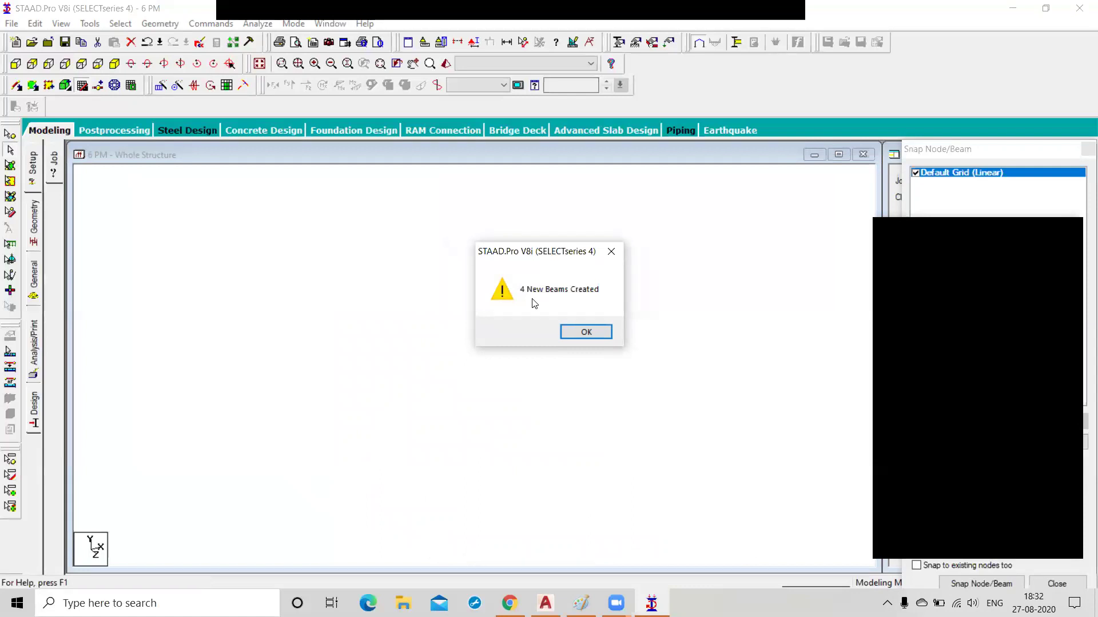
click(586, 332)
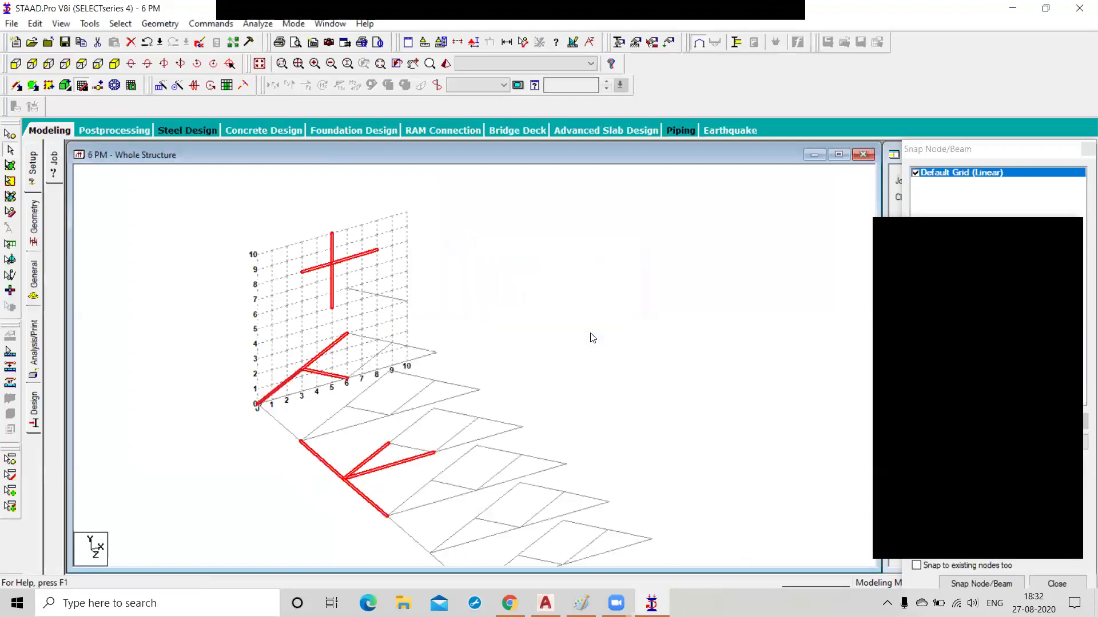
- Check how the cross on the grid is split by selecting each of its four arms
click(338, 275)
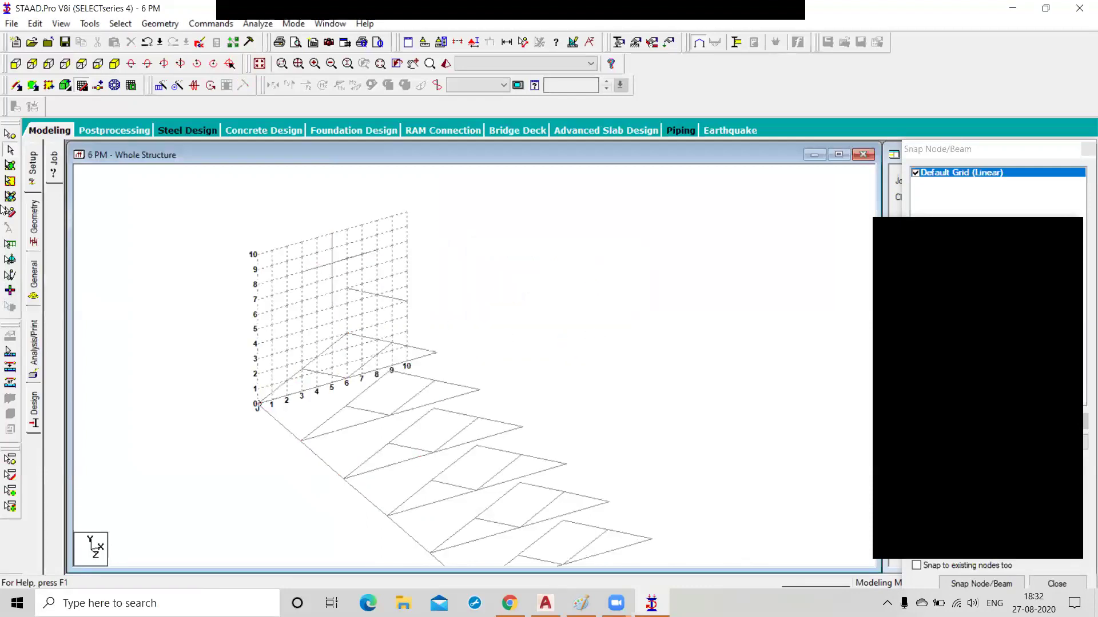
click(318, 268)
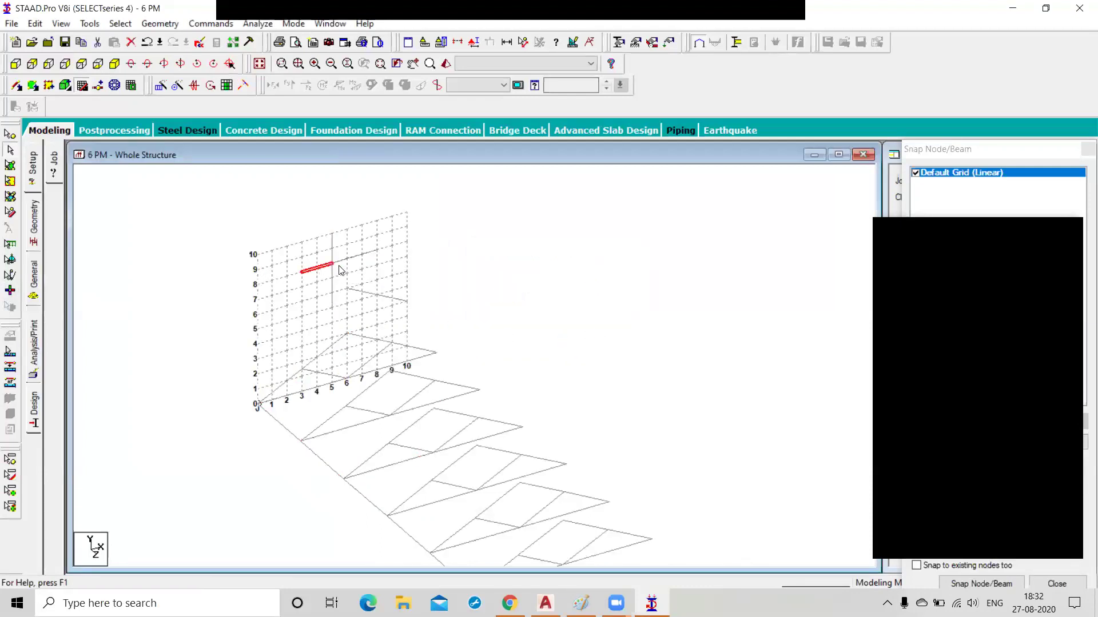
click(343, 259)
click(332, 251)
click(331, 284)
- Examine the individual beam segments along the lengthwise line joining the truss supports by selecting each one
click(350, 484)
scroll(354, 450, down, 2)
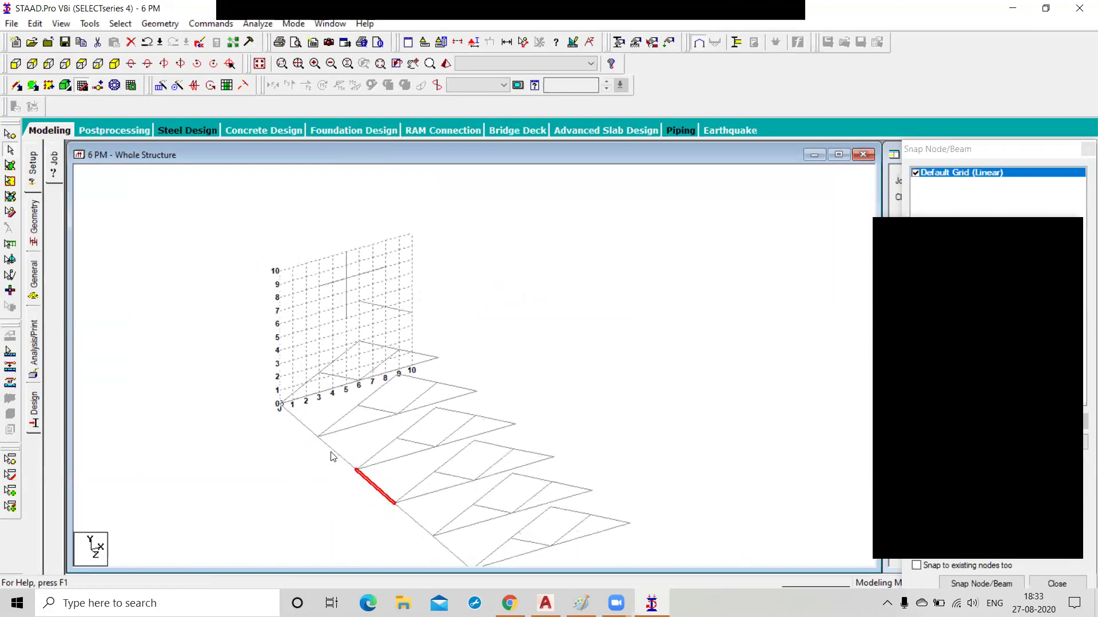
click(332, 450)
click(360, 483)
click(334, 453)
click(376, 488)
click(344, 462)
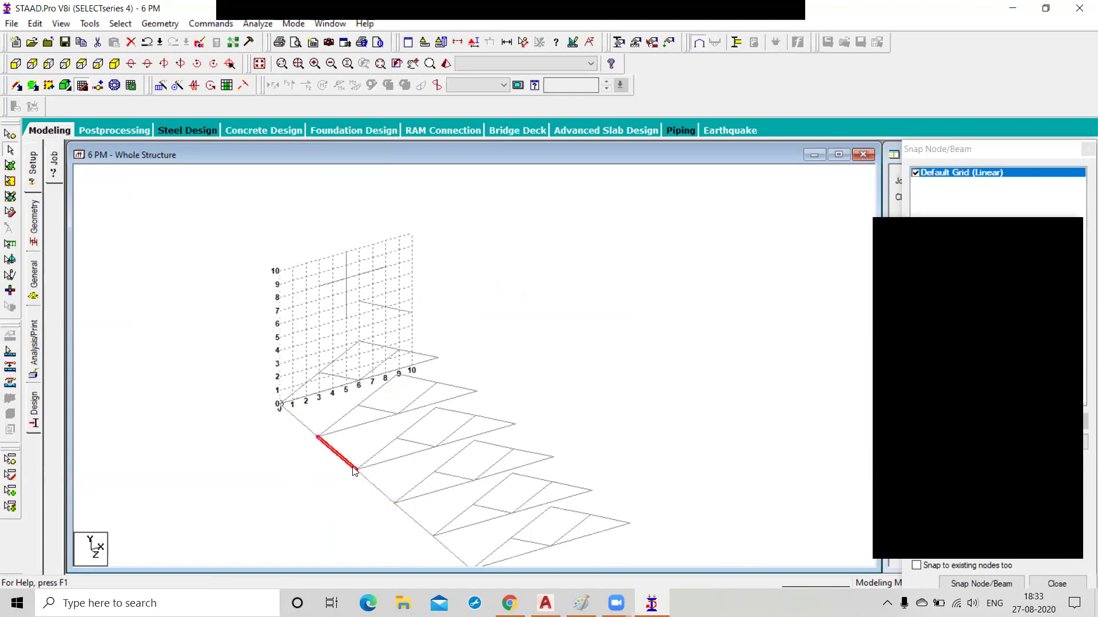
click(376, 487)
click(419, 524)
click(457, 554)
click(303, 426)
- Accept the auto save and save the modified structure
click(160, 28)
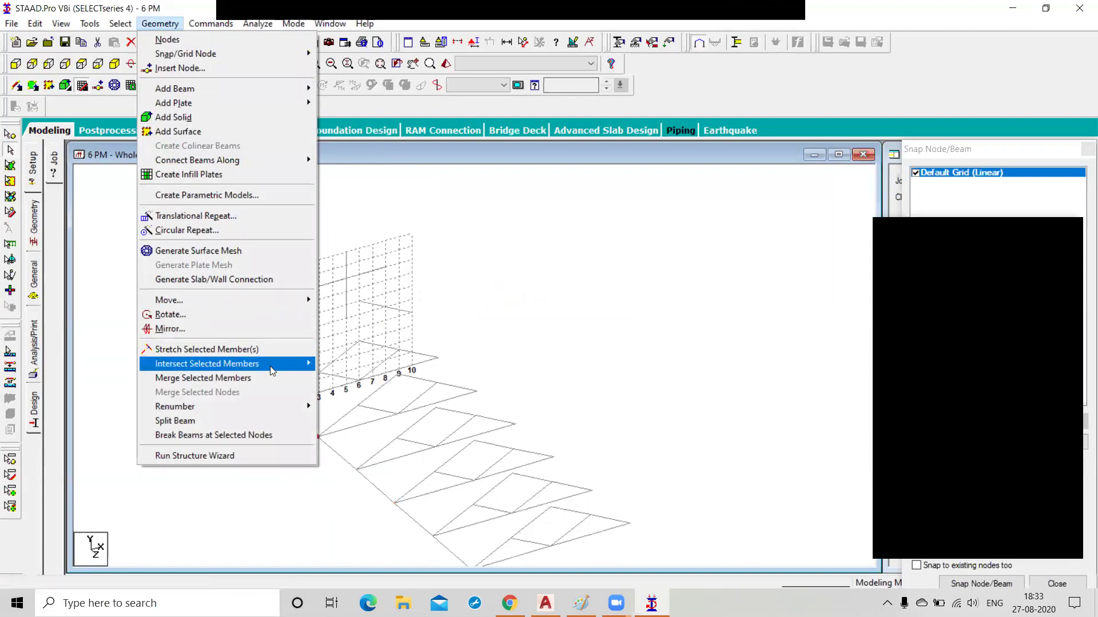
mouse_move(272, 369)
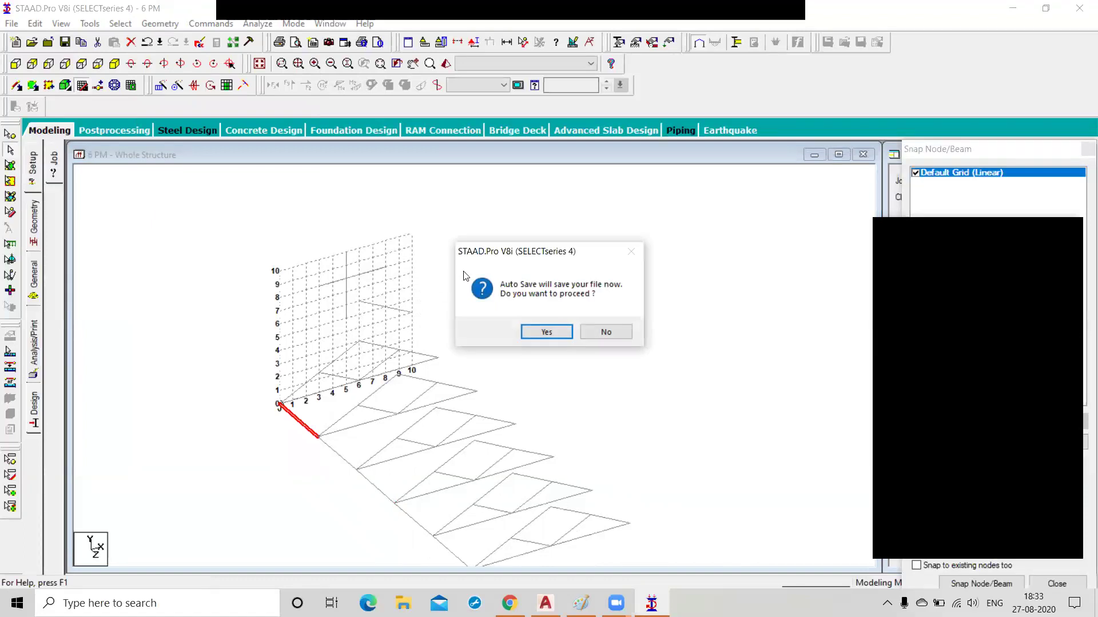
click(545, 332)
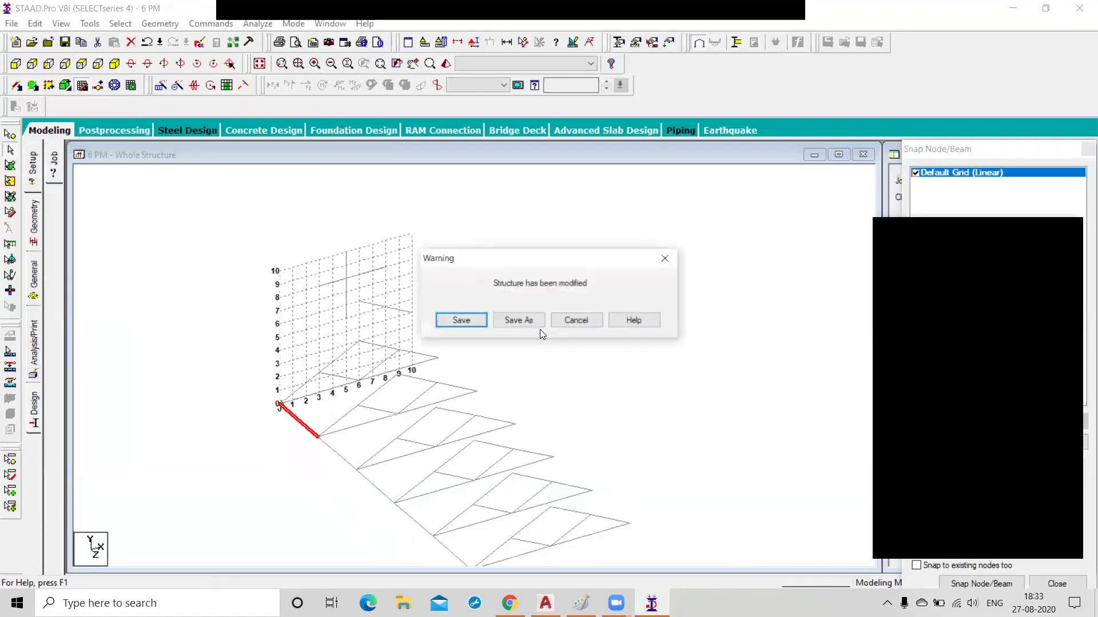
click(460, 320)
- Select the lengthwise beams of the first four bays from the origin and start merging the selected members
click(151, 26)
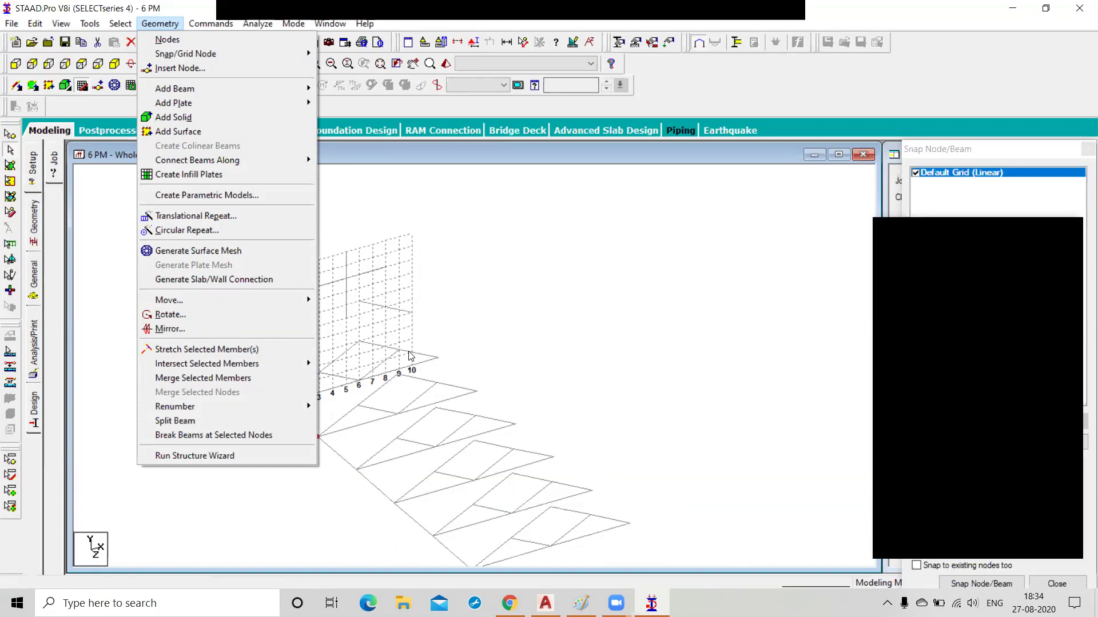
click(484, 367)
click(297, 425)
ctrl+click(337, 453)
ctrl+click(374, 485)
ctrl+click(411, 517)
scroll(401, 503, down, 3)
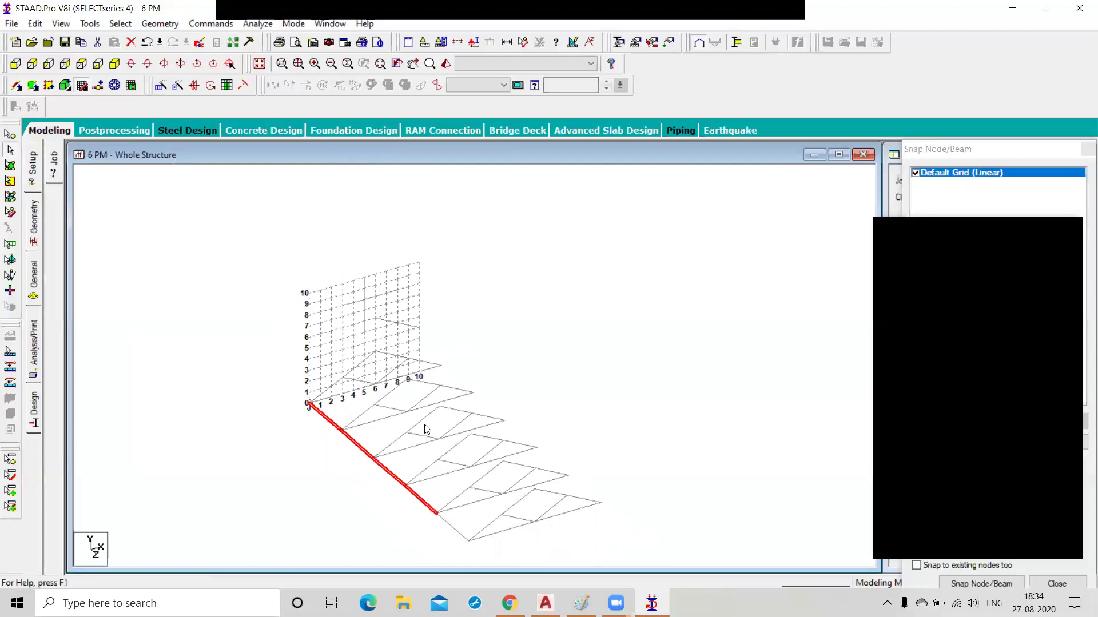
click(157, 25)
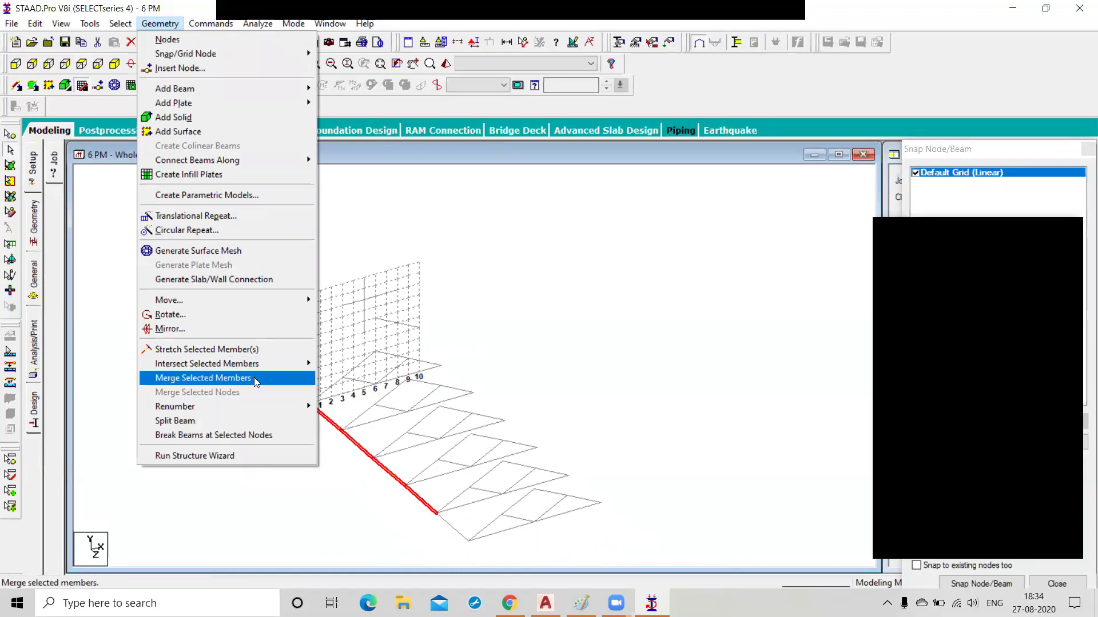
click(255, 382)
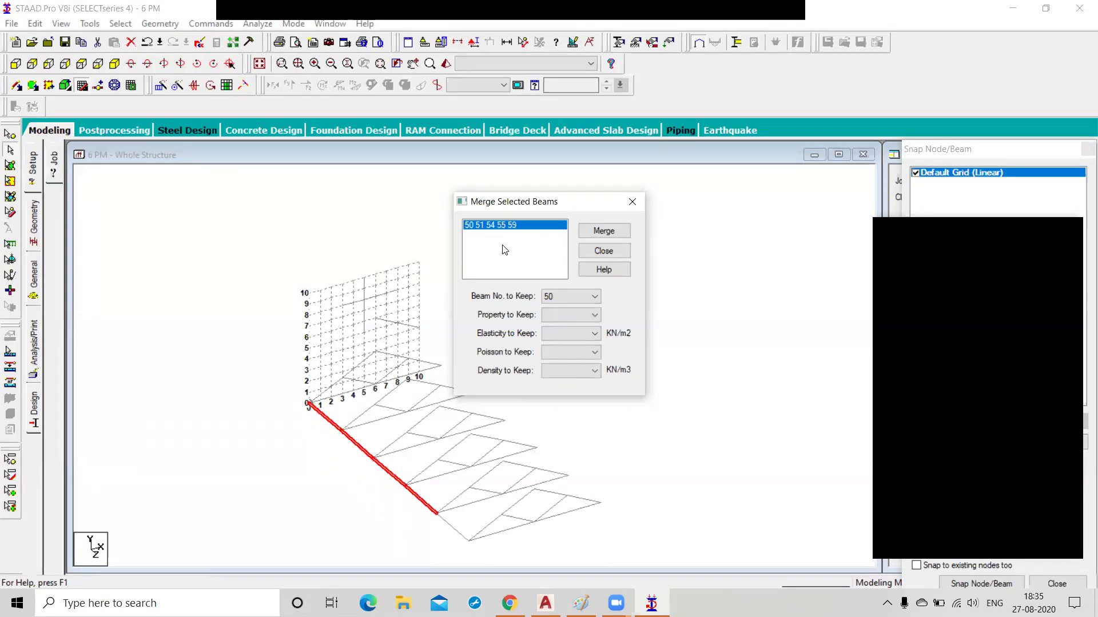
- Merge beams 50, 51, 54, 55 and 59 with 50 as the beam number to keep, accepting the loss of connectivity
click(570, 297)
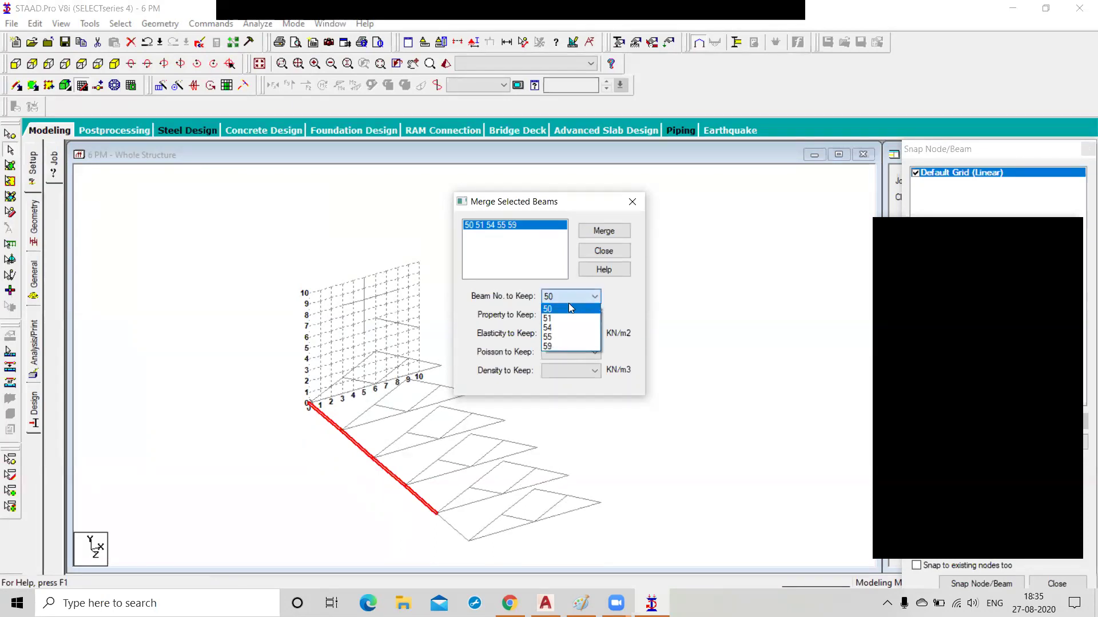
click(570, 309)
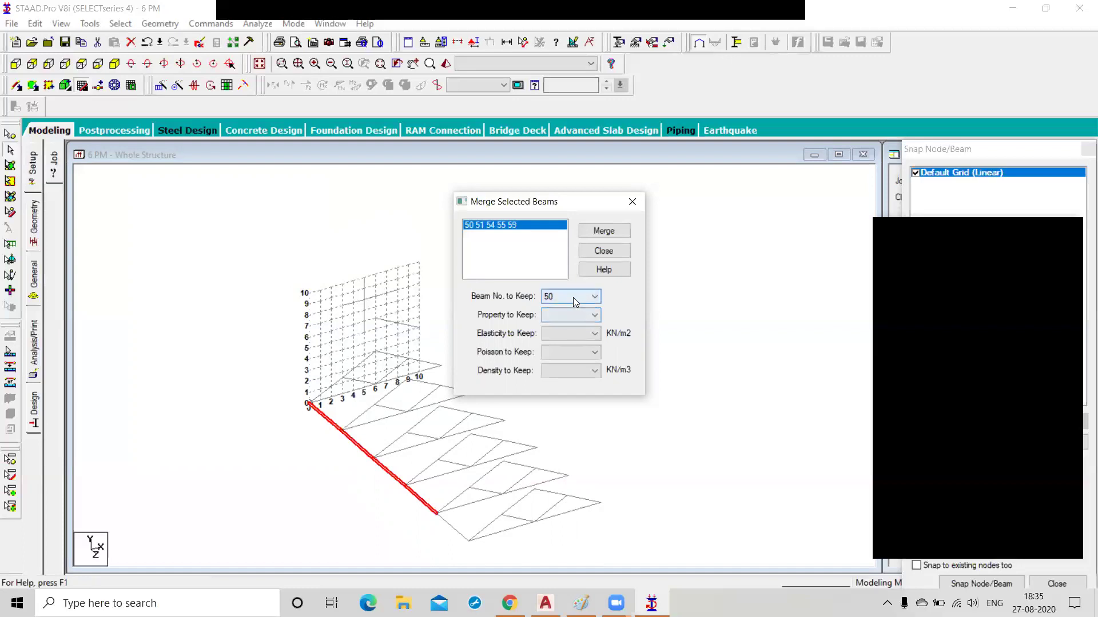
click(573, 297)
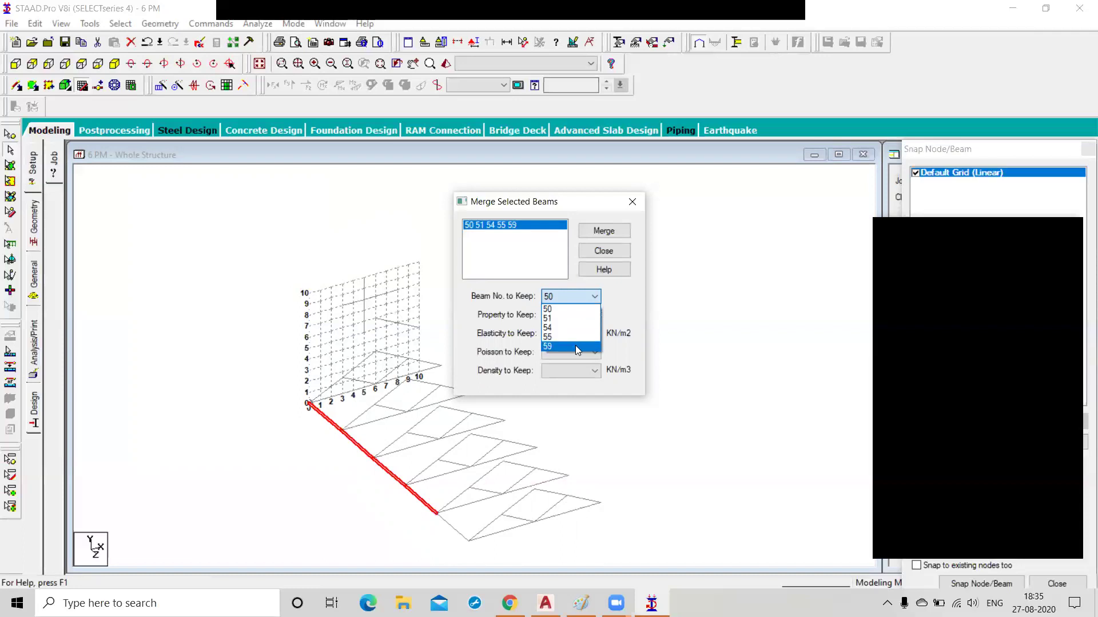
click(565, 309)
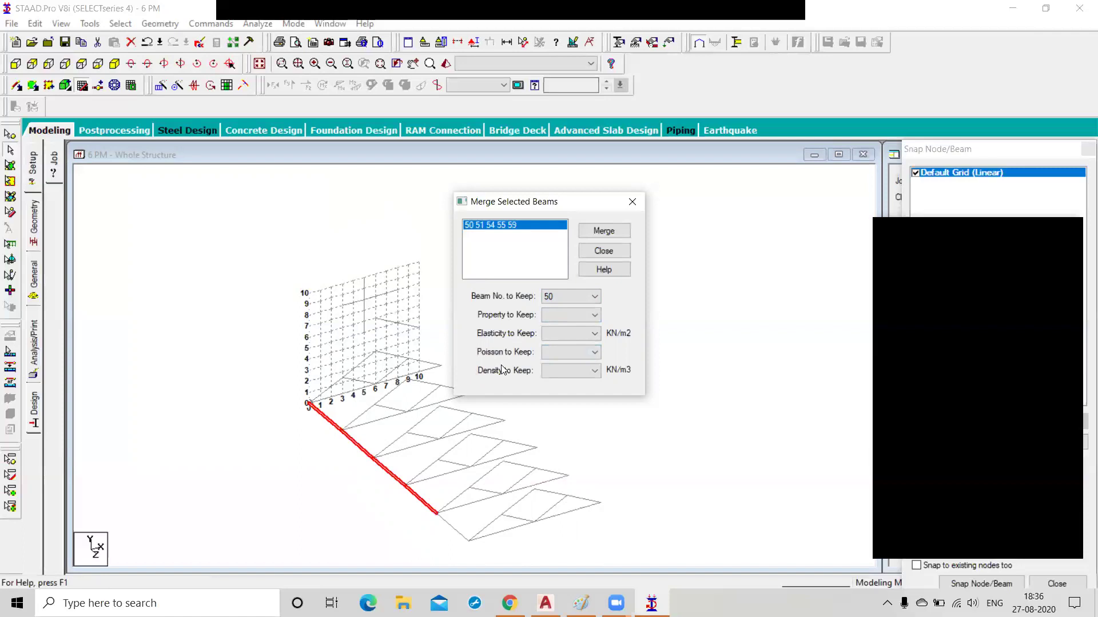
click(558, 315)
click(558, 316)
click(599, 230)
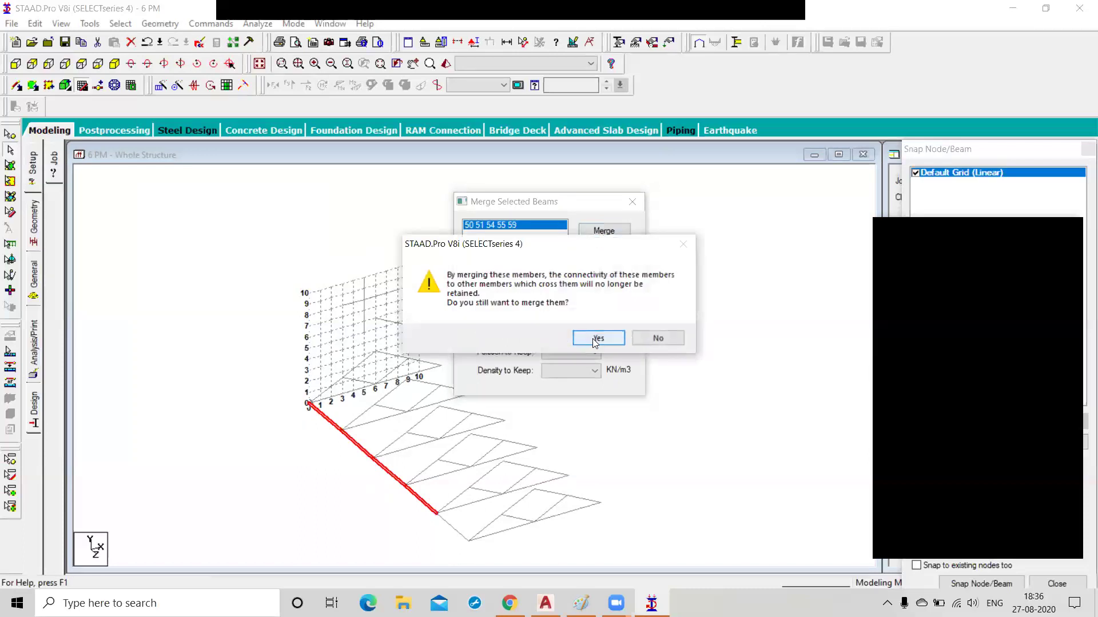
click(595, 340)
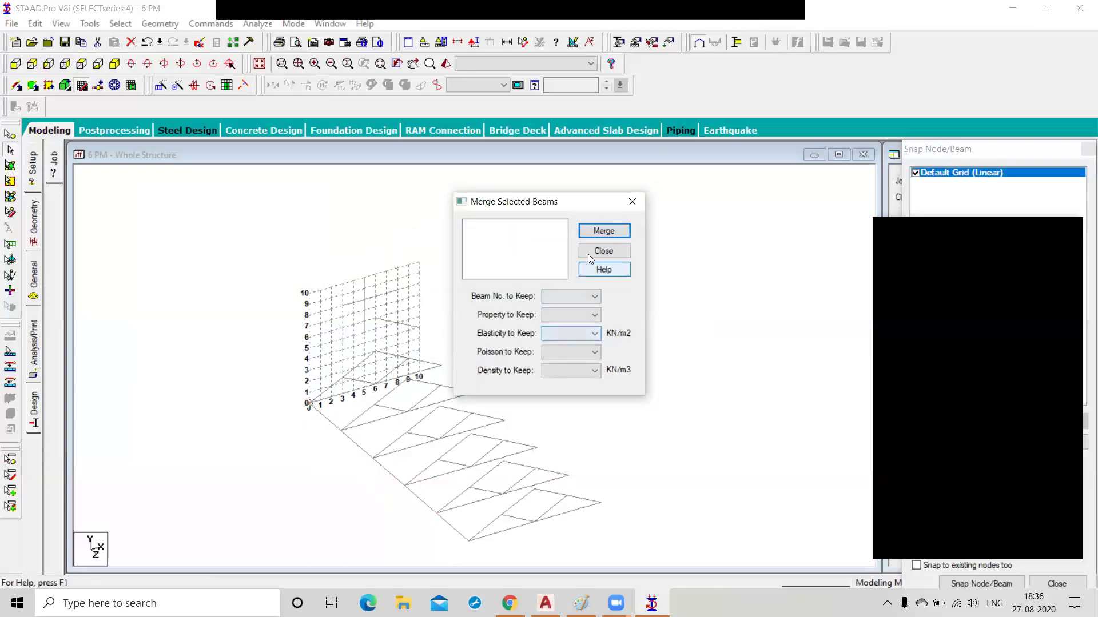
key(Escape)
- Check the merged lengthwise beam by selecting it, an adjoining truss member and the nodes along its line
click(356, 443)
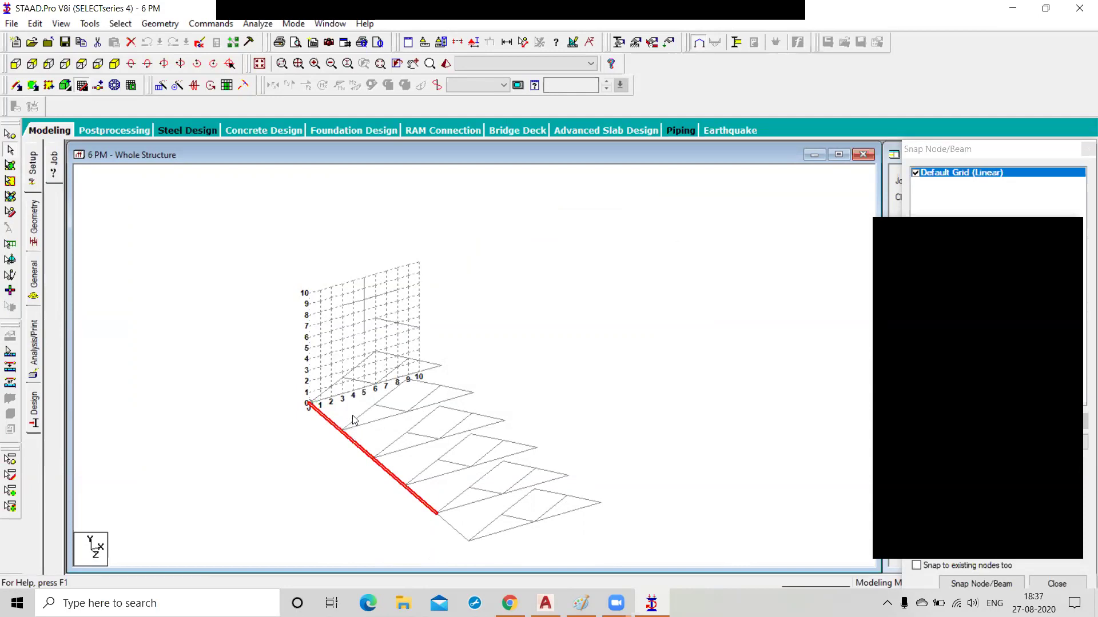
click(352, 421)
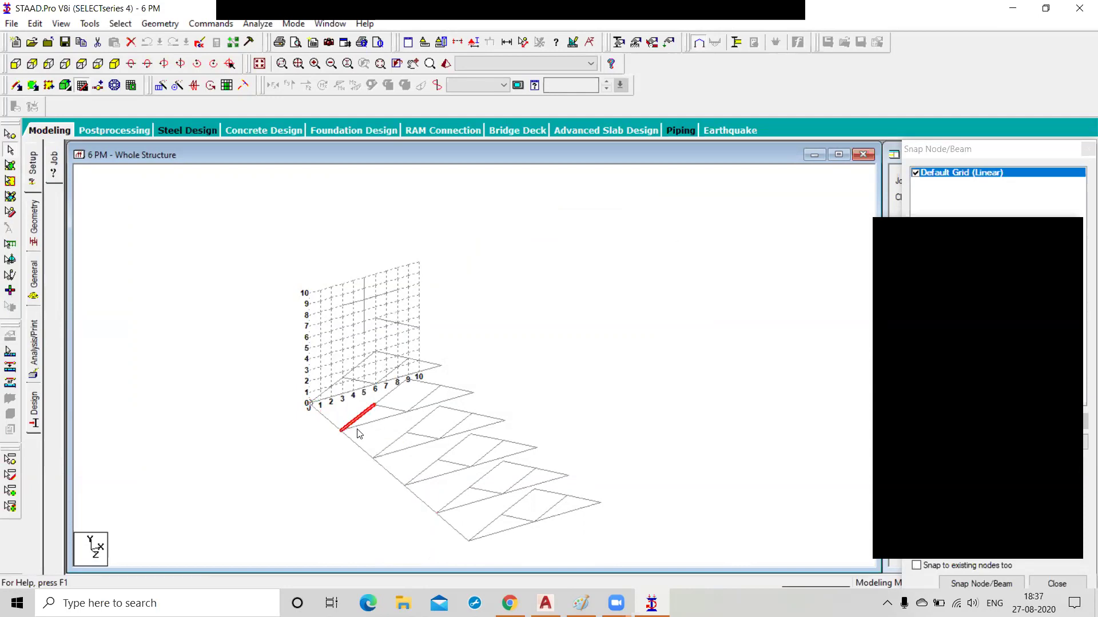
click(337, 426)
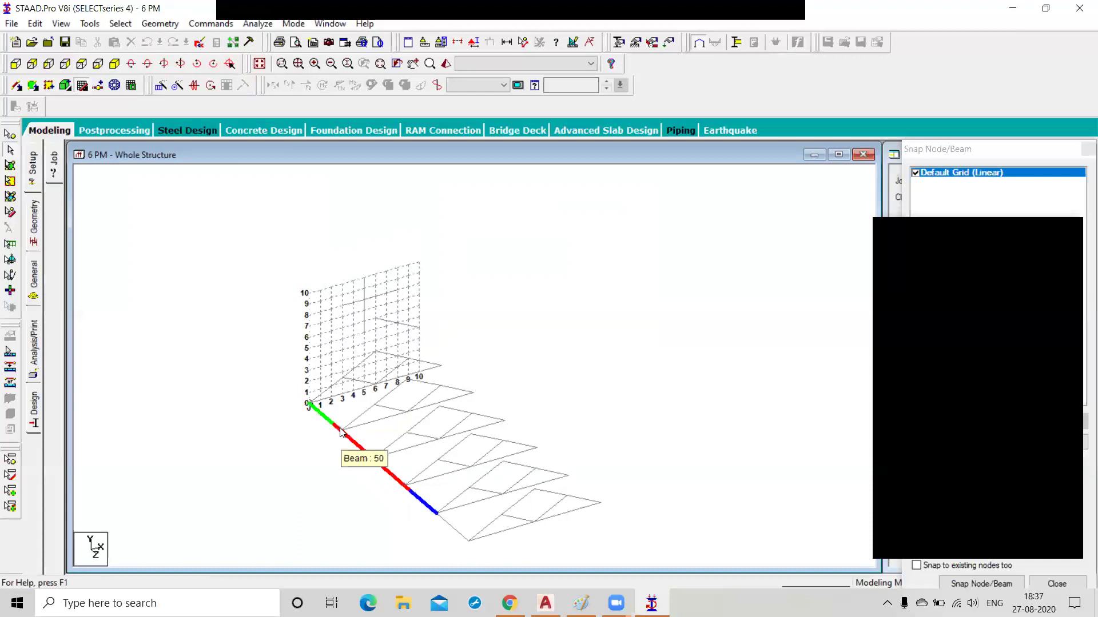
click(340, 430)
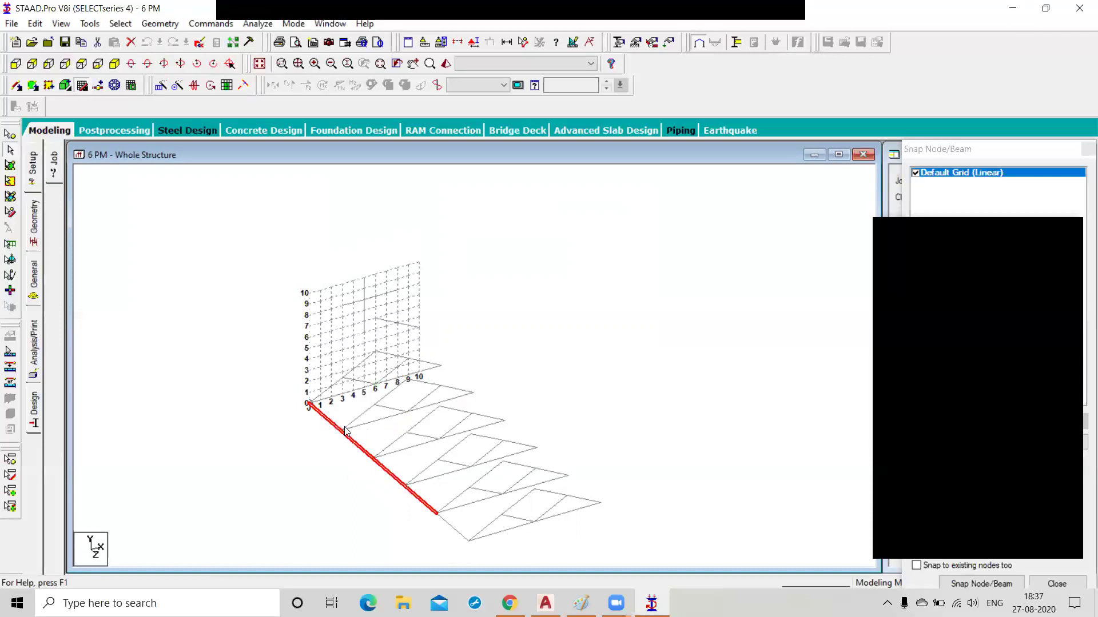
click(10, 134)
click(345, 433)
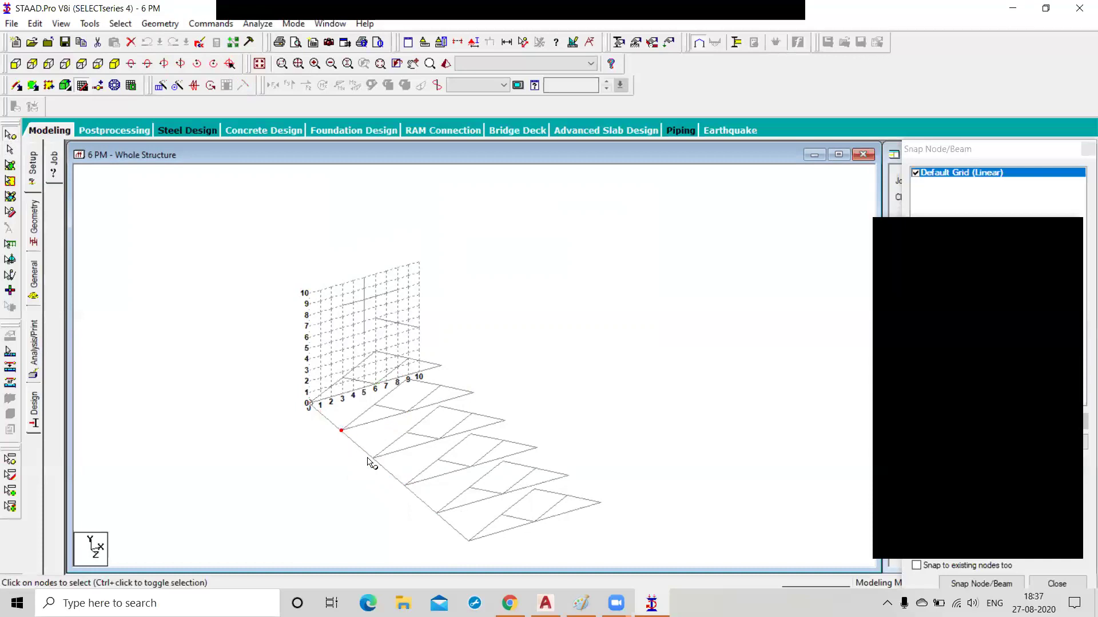
click(405, 486)
click(126, 305)
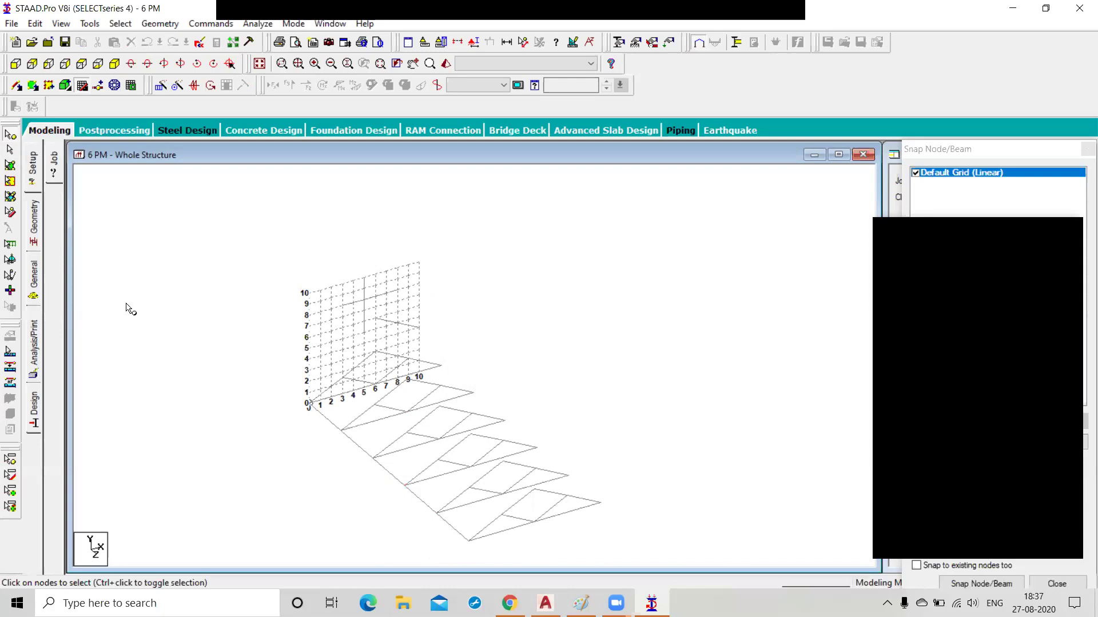
- Merge the cross's centre node with the start node of the short beam below it, keeping node 43, and save the structure
click(157, 24)
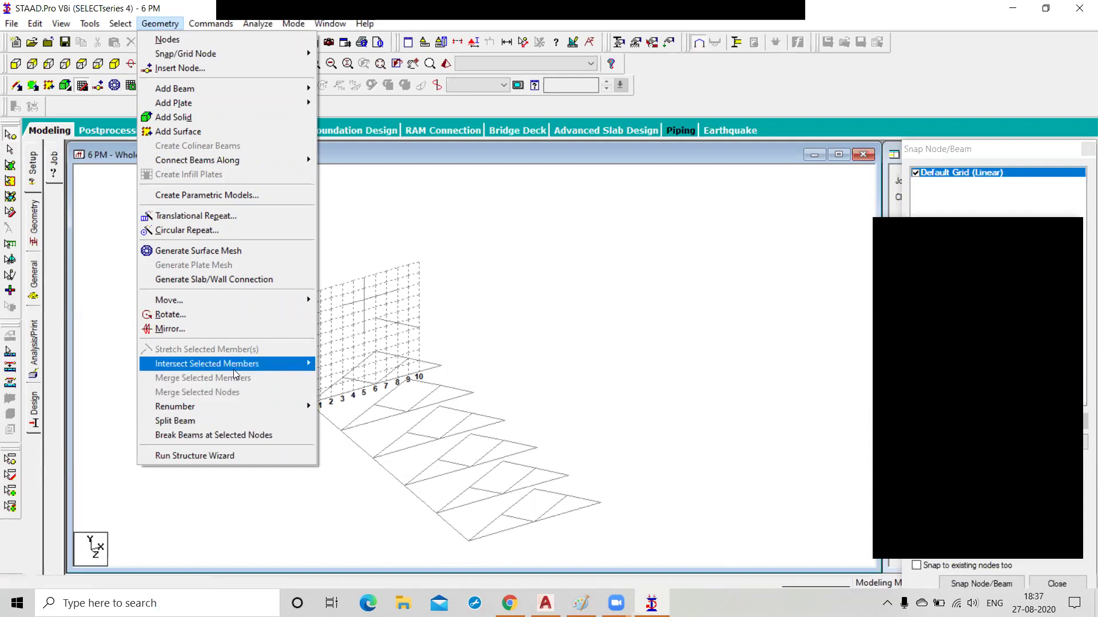
click(496, 318)
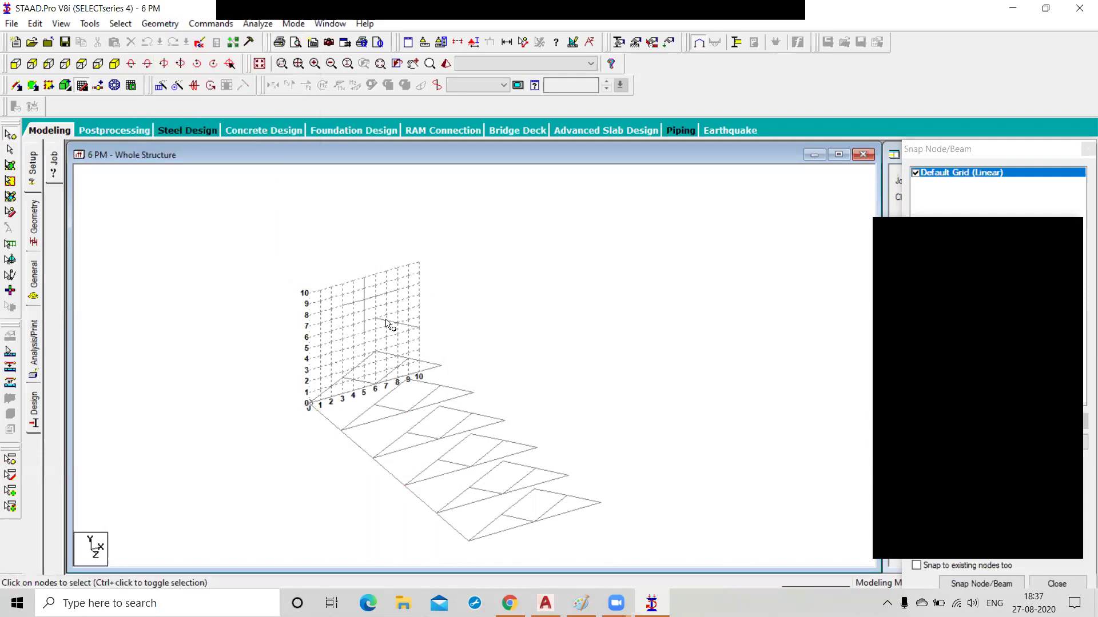
click(363, 300)
click(376, 318)
click(160, 23)
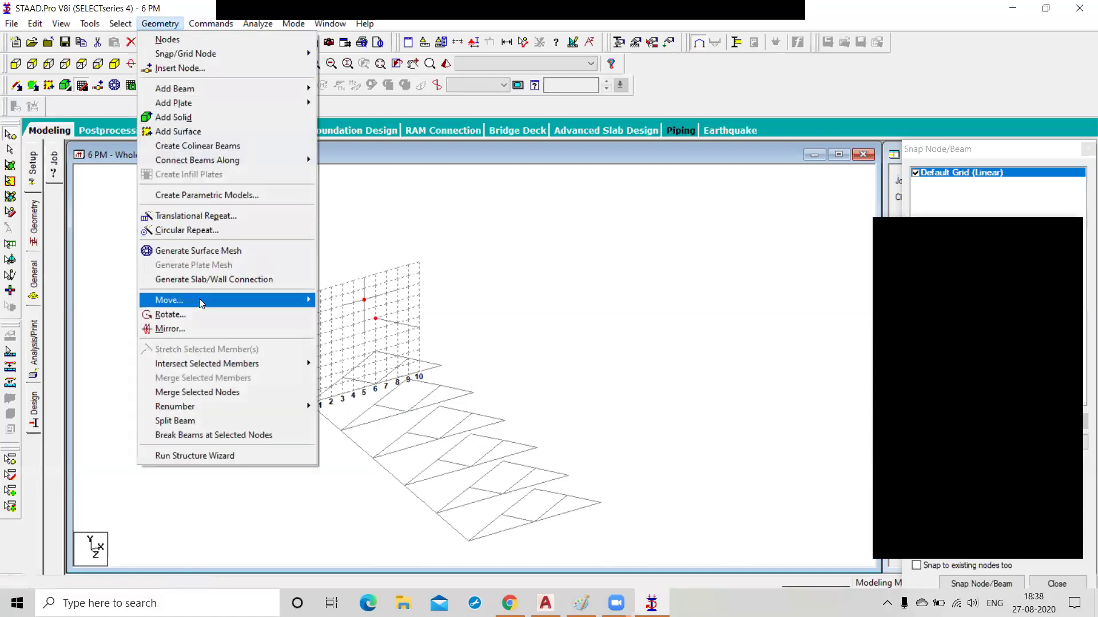
click(224, 392)
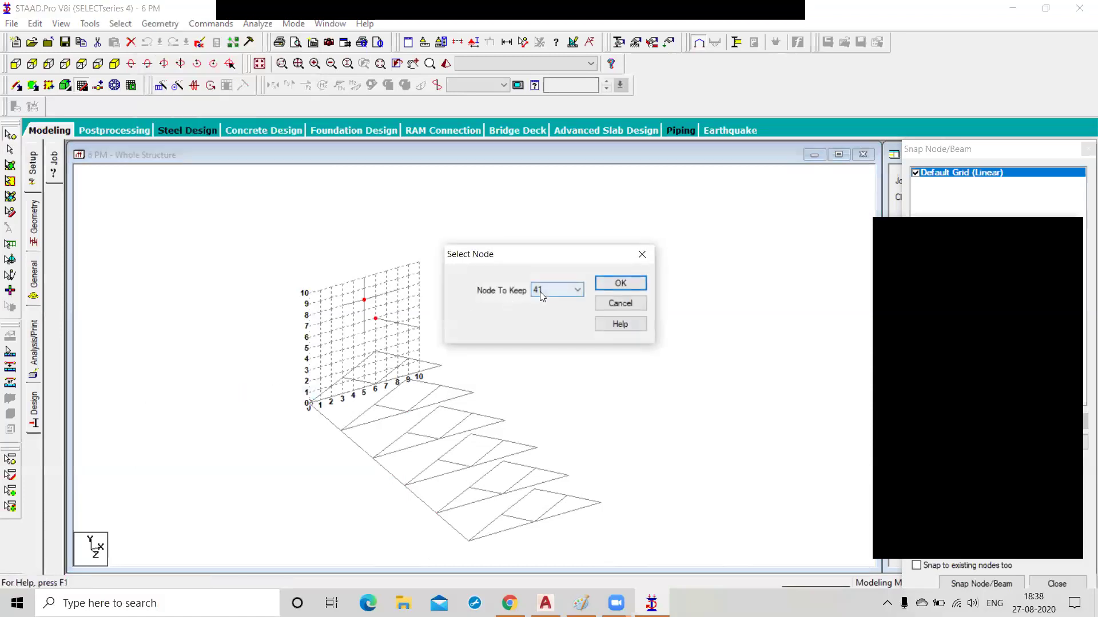
click(563, 290)
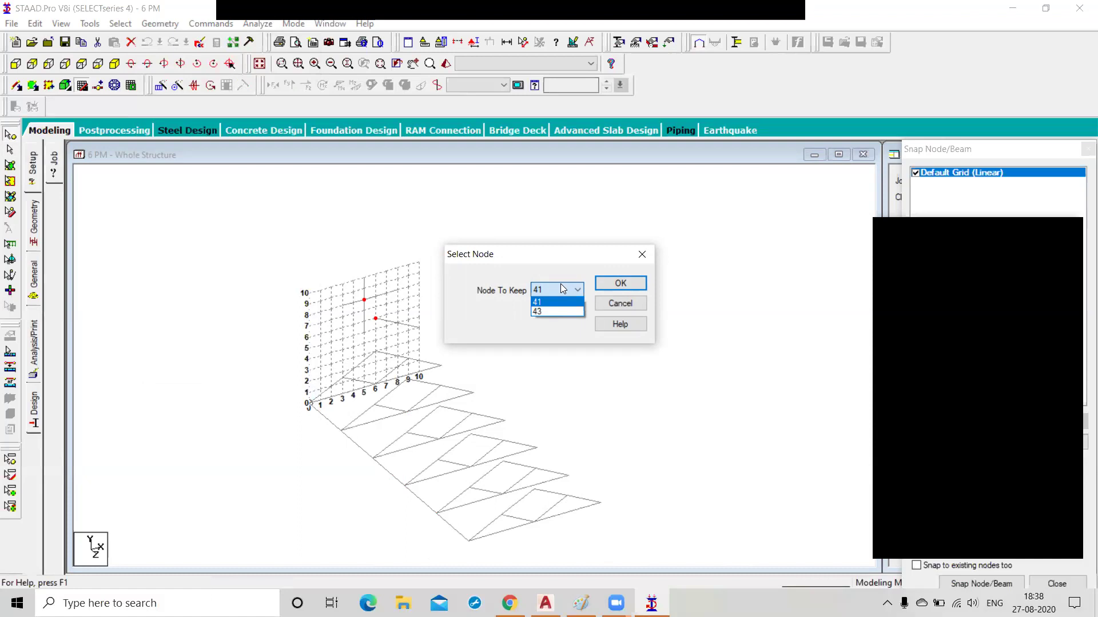
click(561, 312)
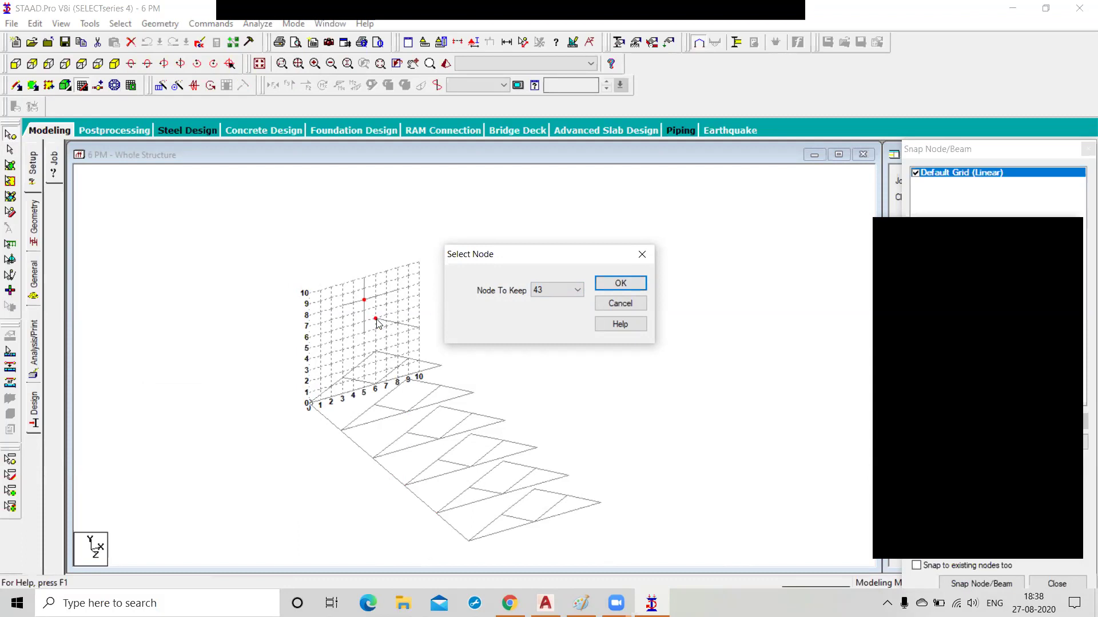
click(609, 283)
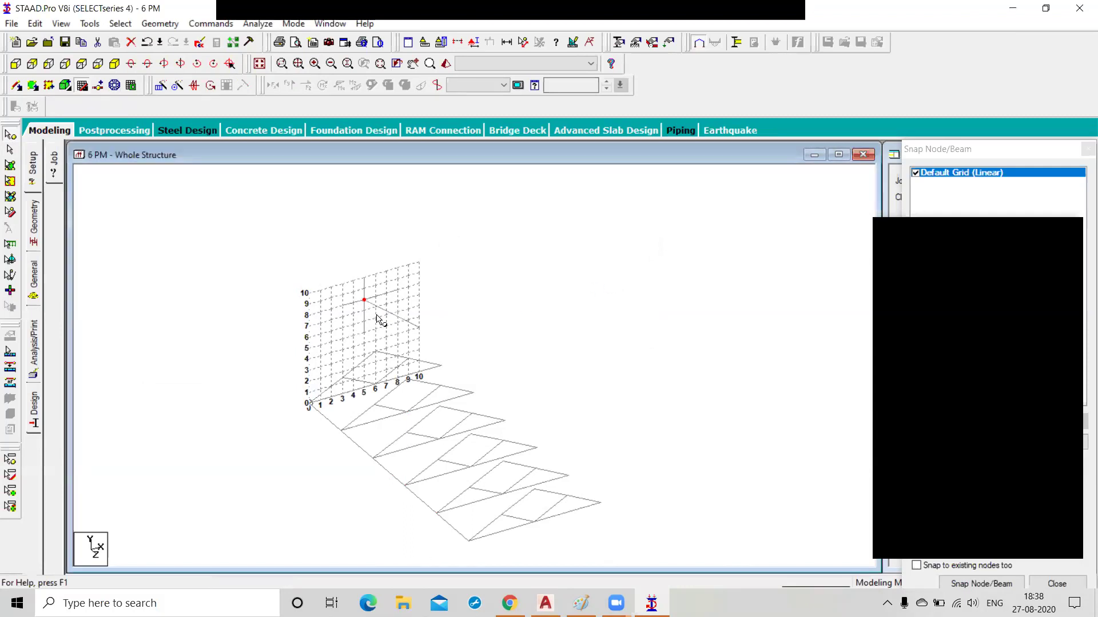
click(549, 331)
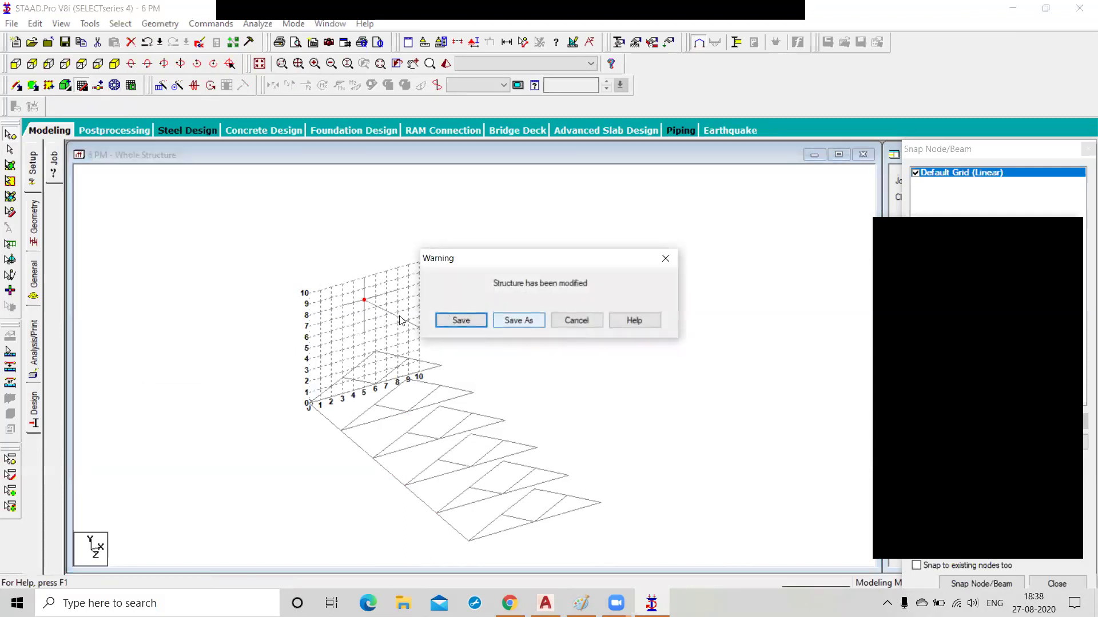
click(457, 319)
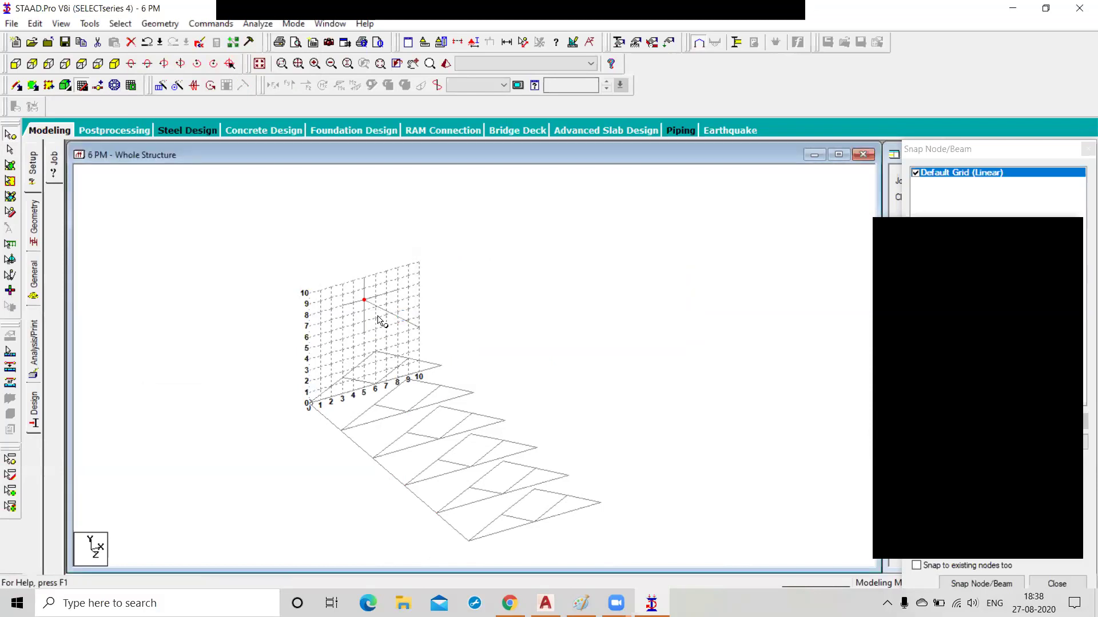
- Undo the node merge, and try merging the same two nodes with node 41 kept before undoing that too
key(ctrl+z)
ctrl+click(364, 300)
click(160, 24)
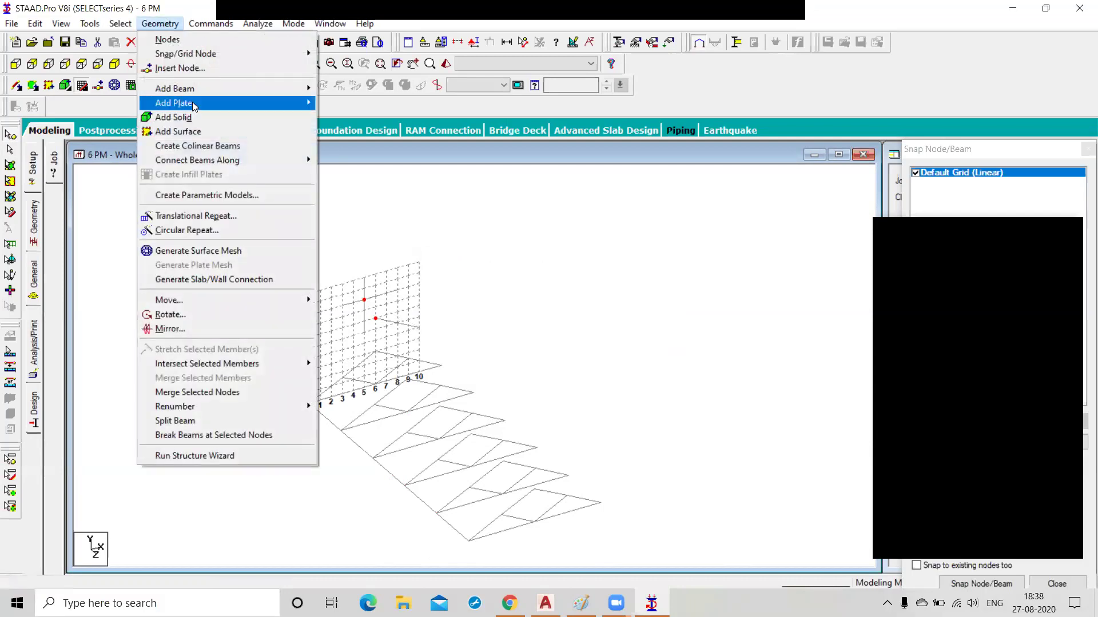
click(256, 391)
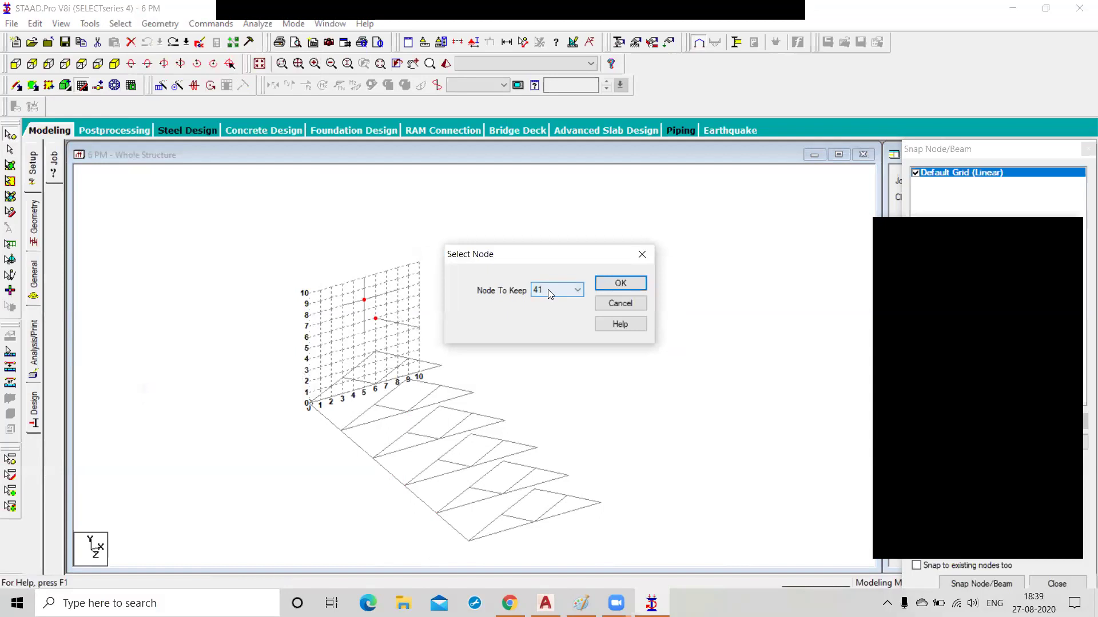
click(611, 285)
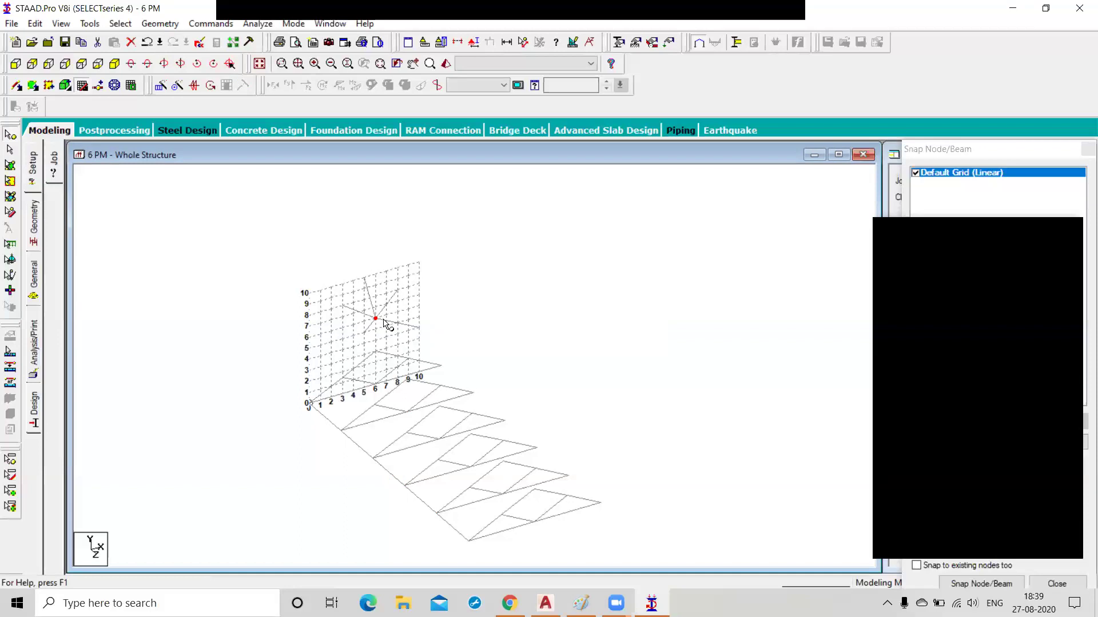
key(ctrl+z)
click(512, 326)
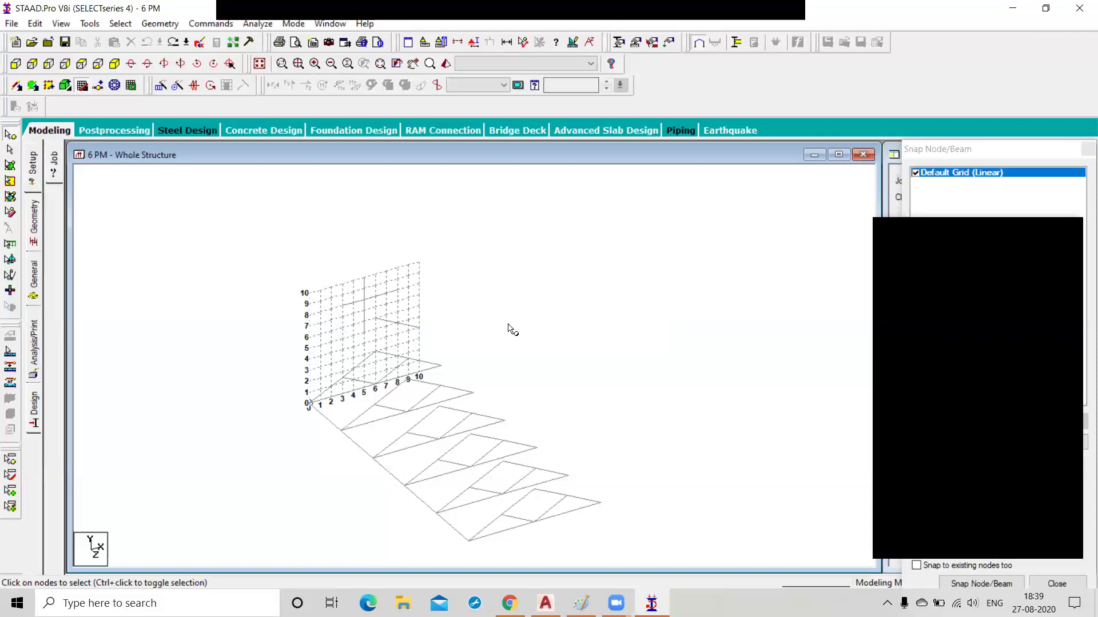
- Try to merge the far end nodes of the first two trusses with node 3 kept, and undo the merge
click(441, 367)
ctrl+click(474, 393)
click(159, 24)
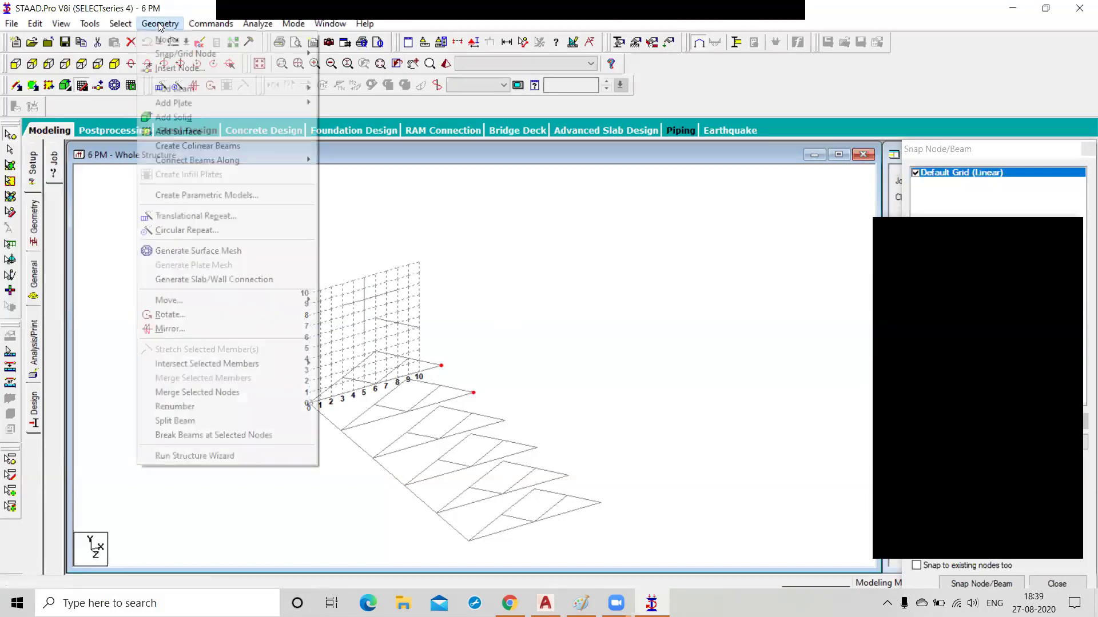
click(276, 396)
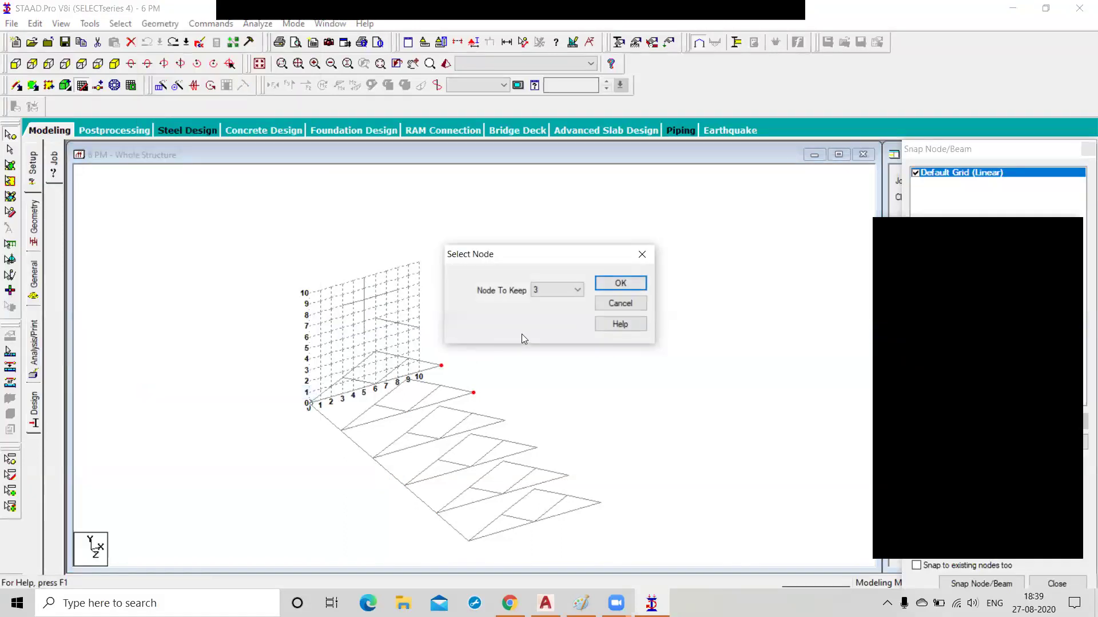
click(547, 290)
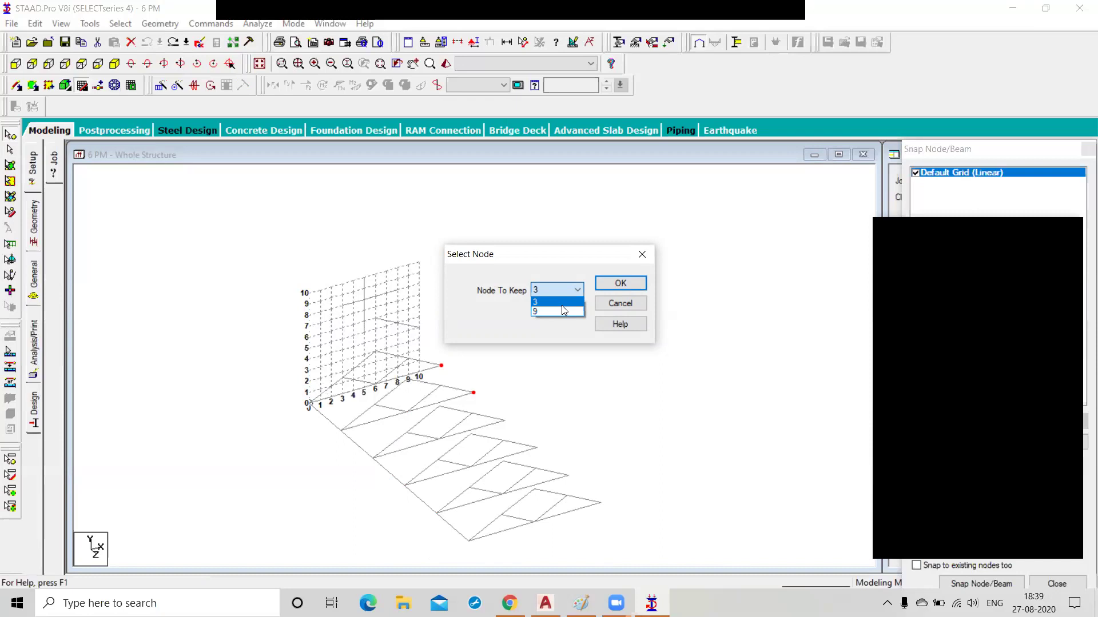
click(563, 305)
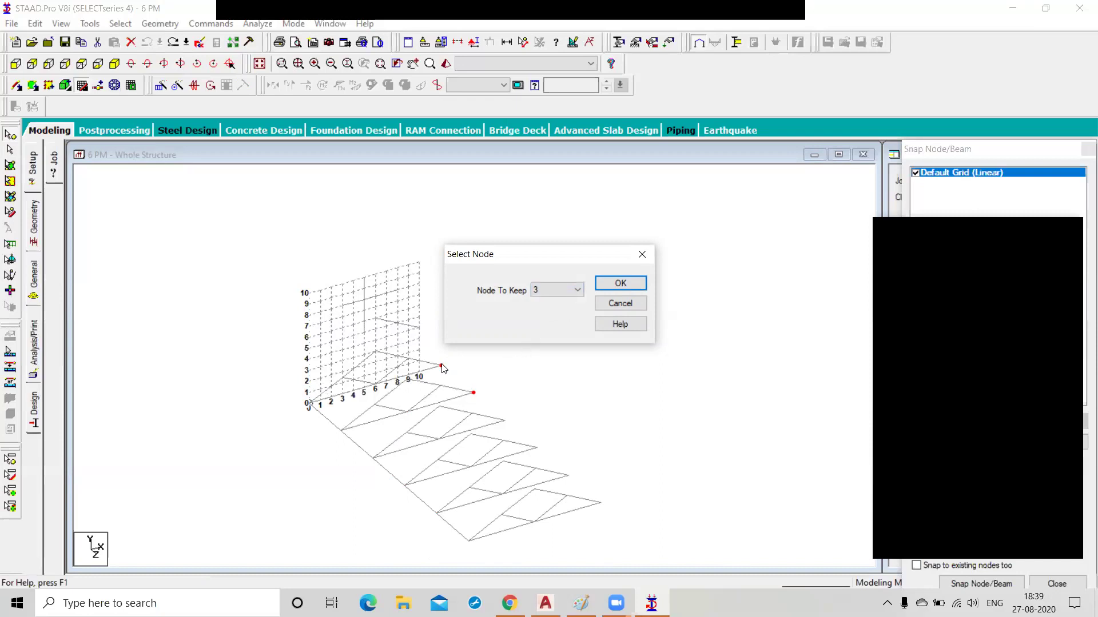
click(621, 284)
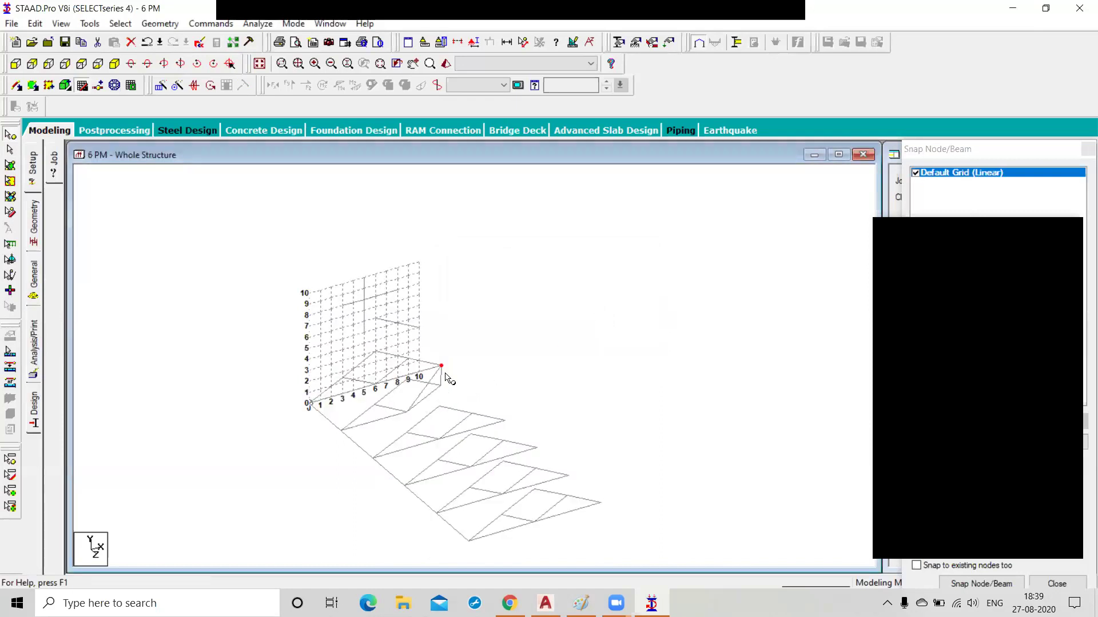
key(ctrl+z)
click(480, 324)
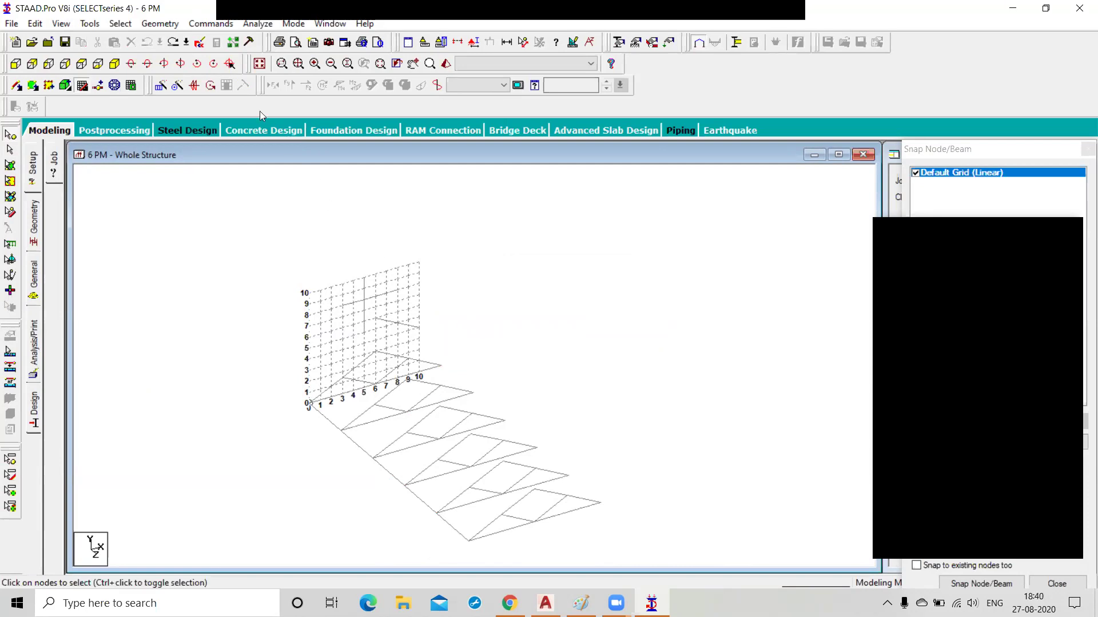
- Try to merge the first two trusses' far end nodes with the short upper beam's end node, keeping node 3, and undo it
click(161, 24)
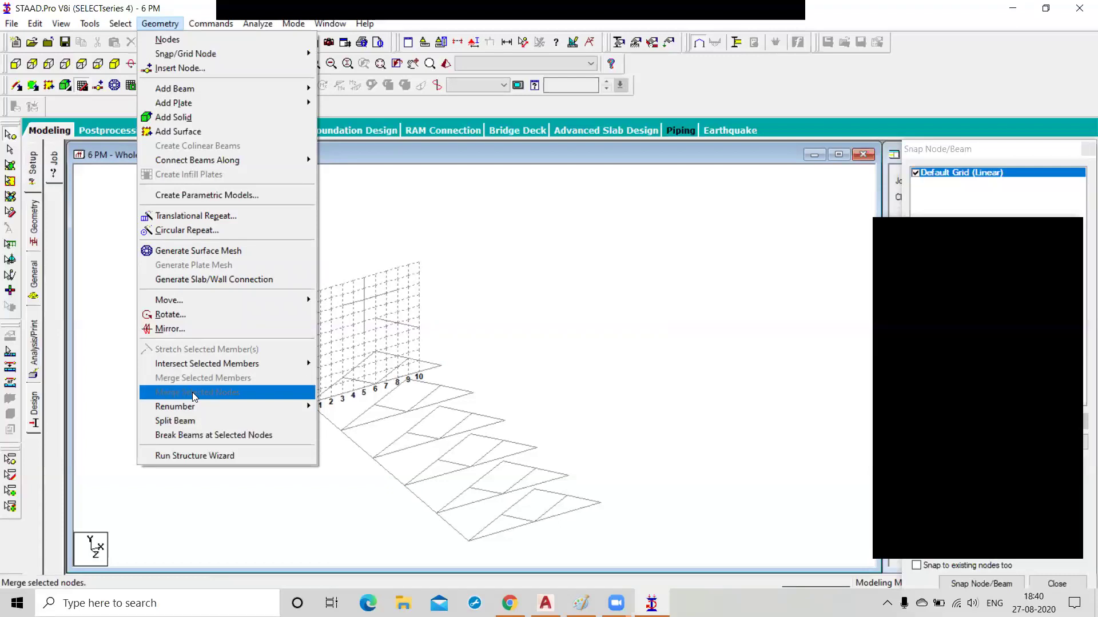
click(439, 334)
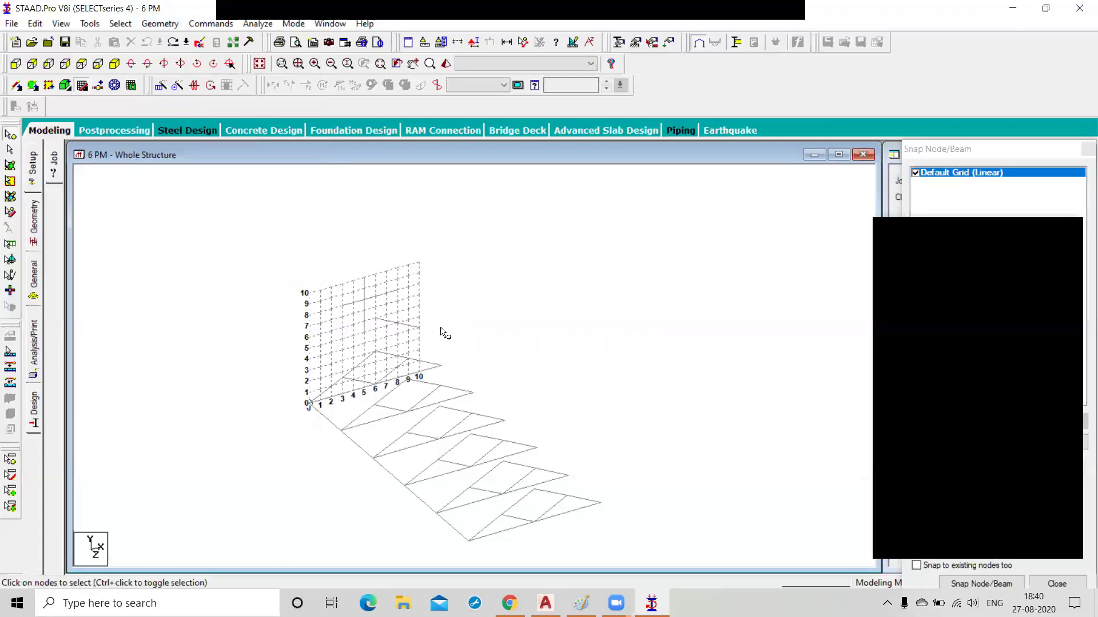
click(442, 365)
click(473, 393)
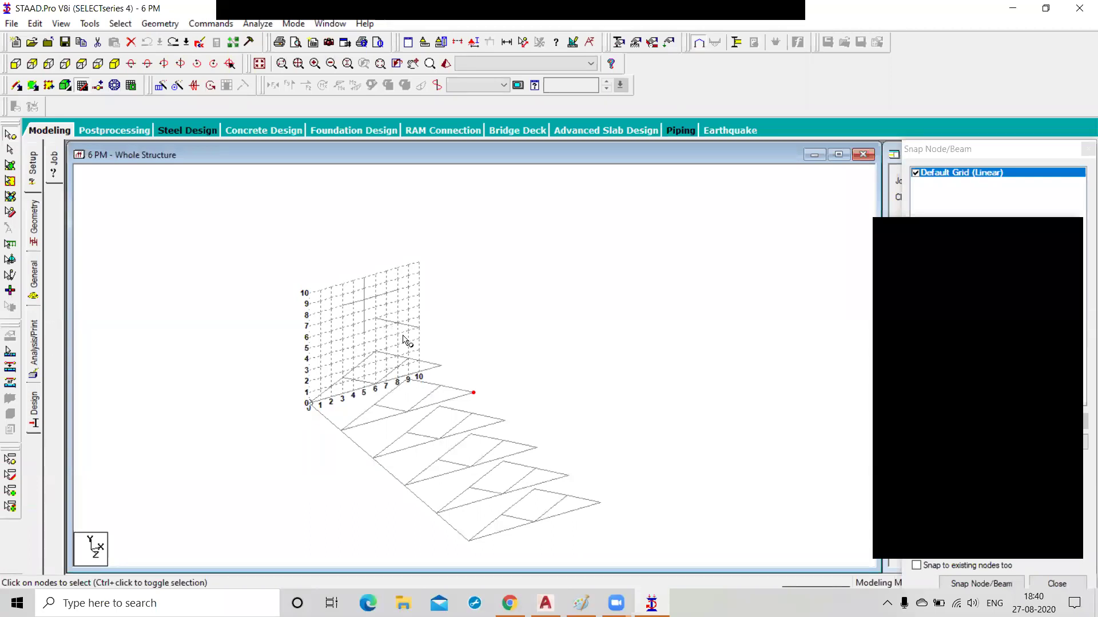
ctrl+click(441, 365)
ctrl+click(416, 333)
click(160, 23)
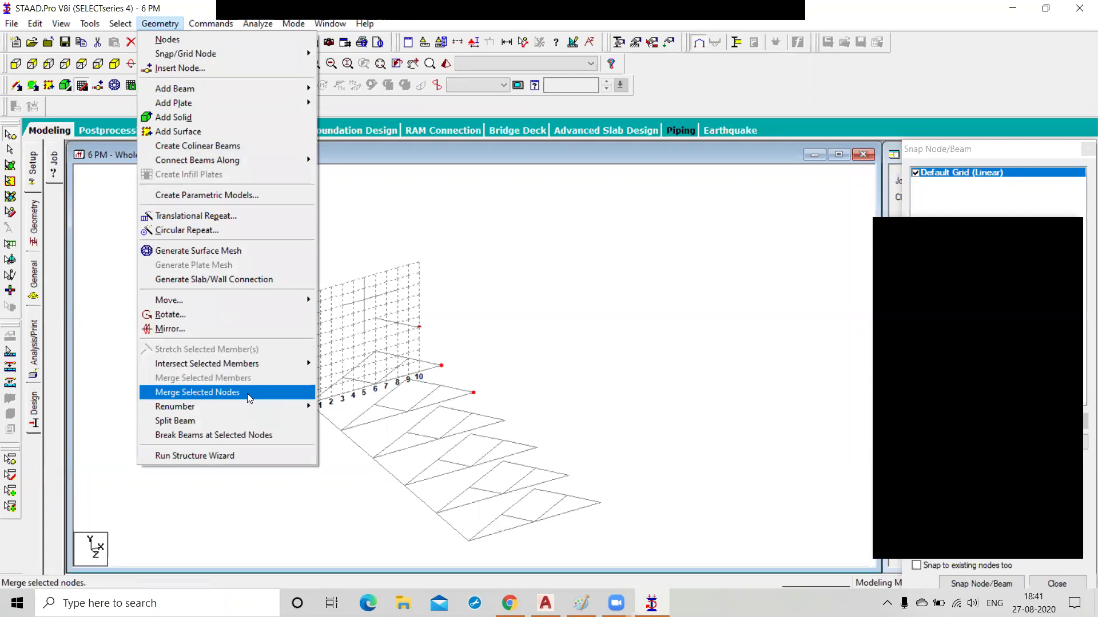
click(247, 393)
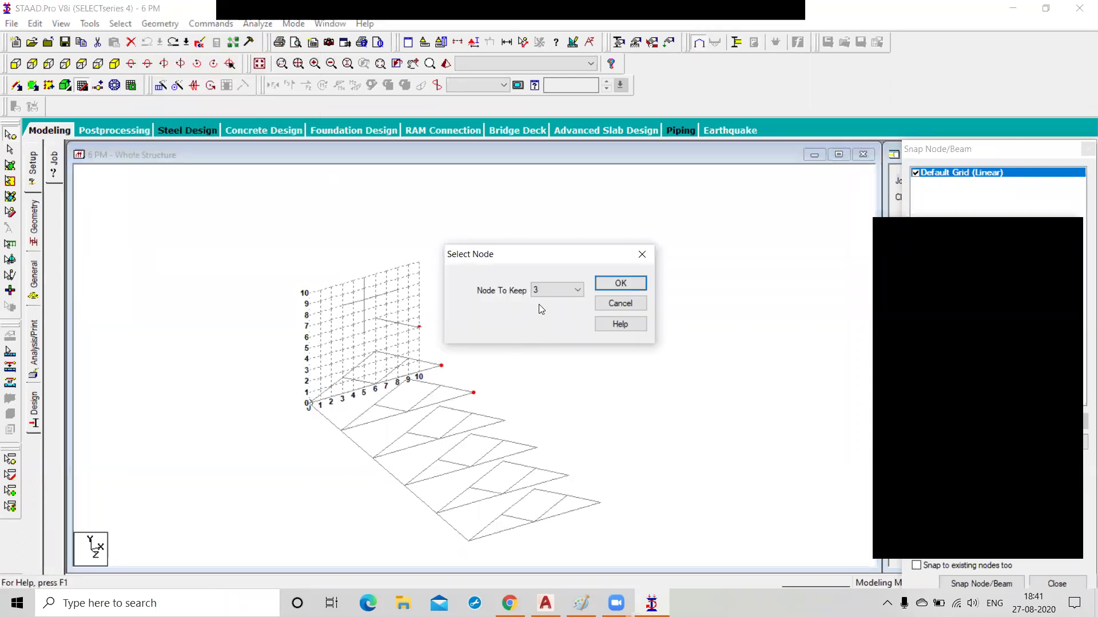
click(547, 291)
click(626, 286)
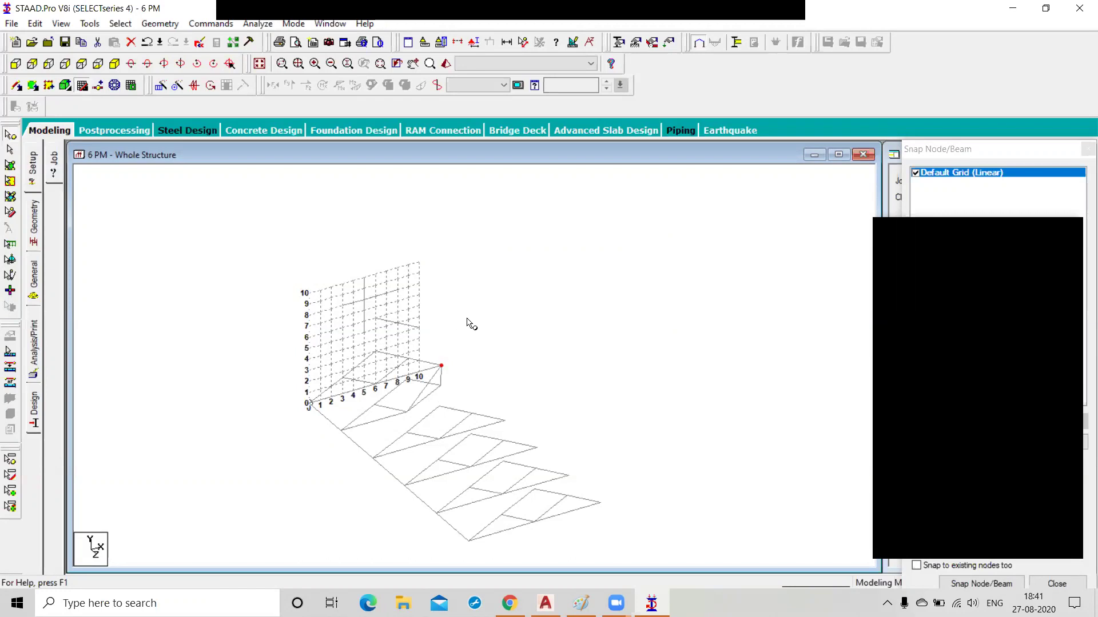
key(ctrl+z)
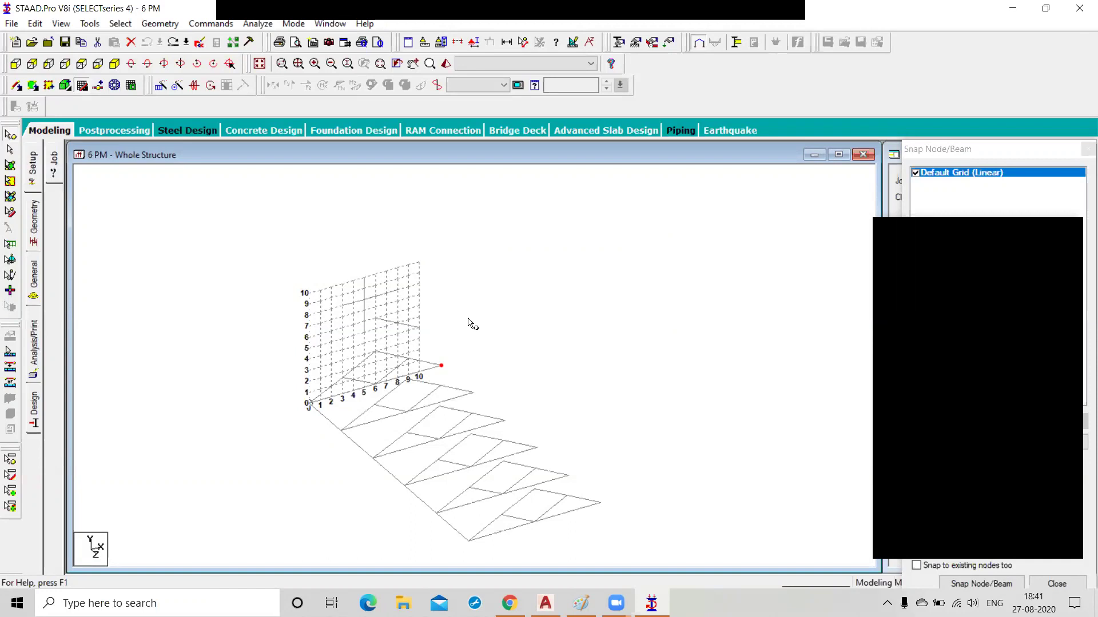
click(471, 317)
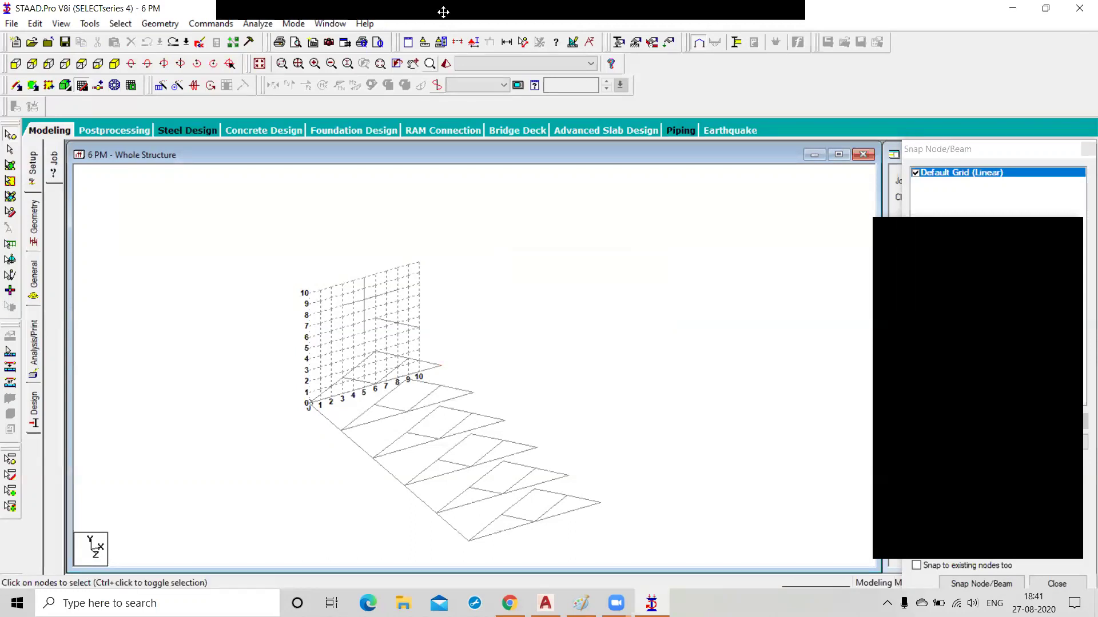